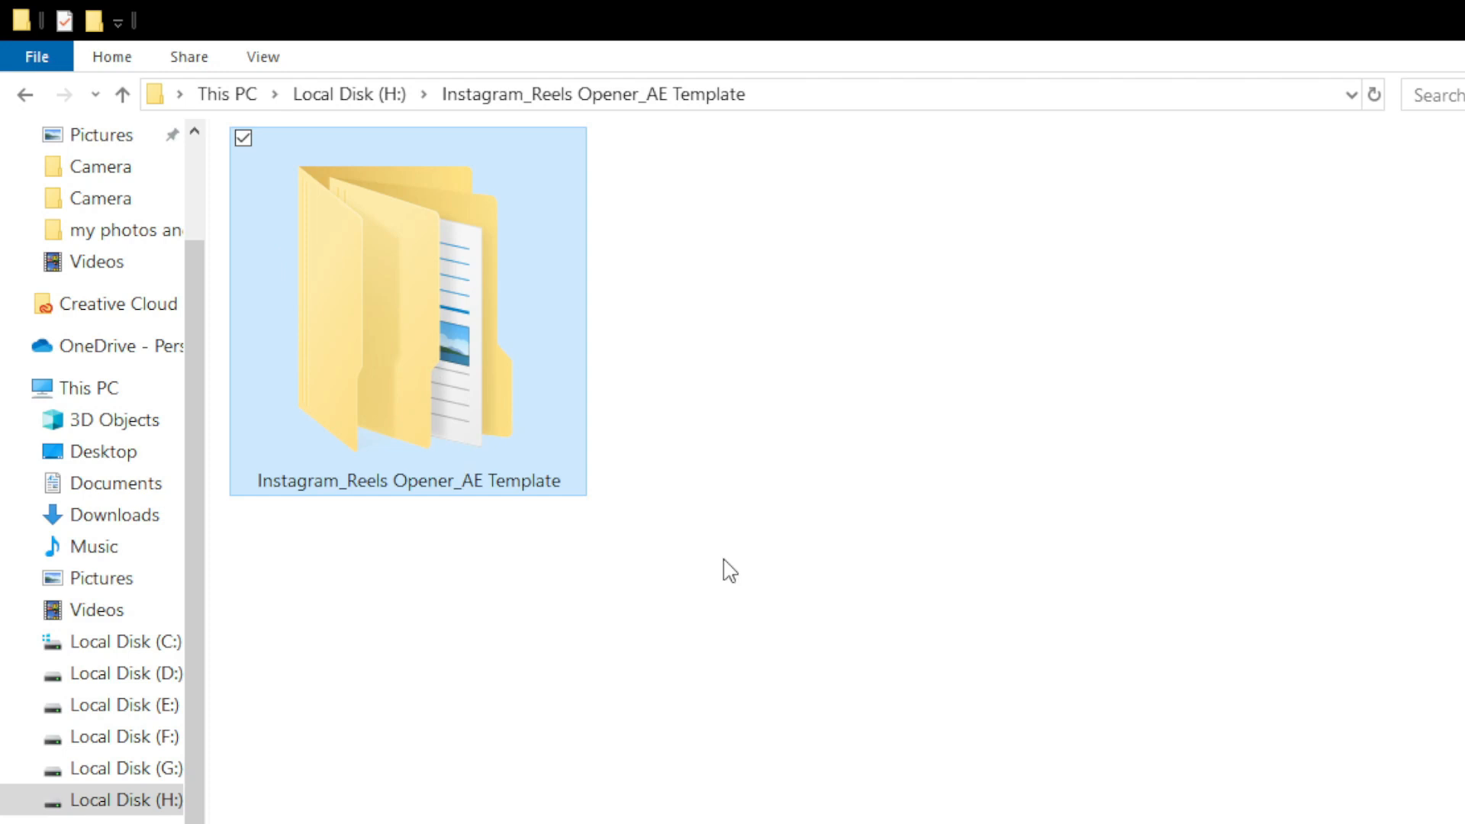
# Open the template's Fonts to Install folder and select all the Montserrat font files.
pyautogui.doubleClick(524, 379)
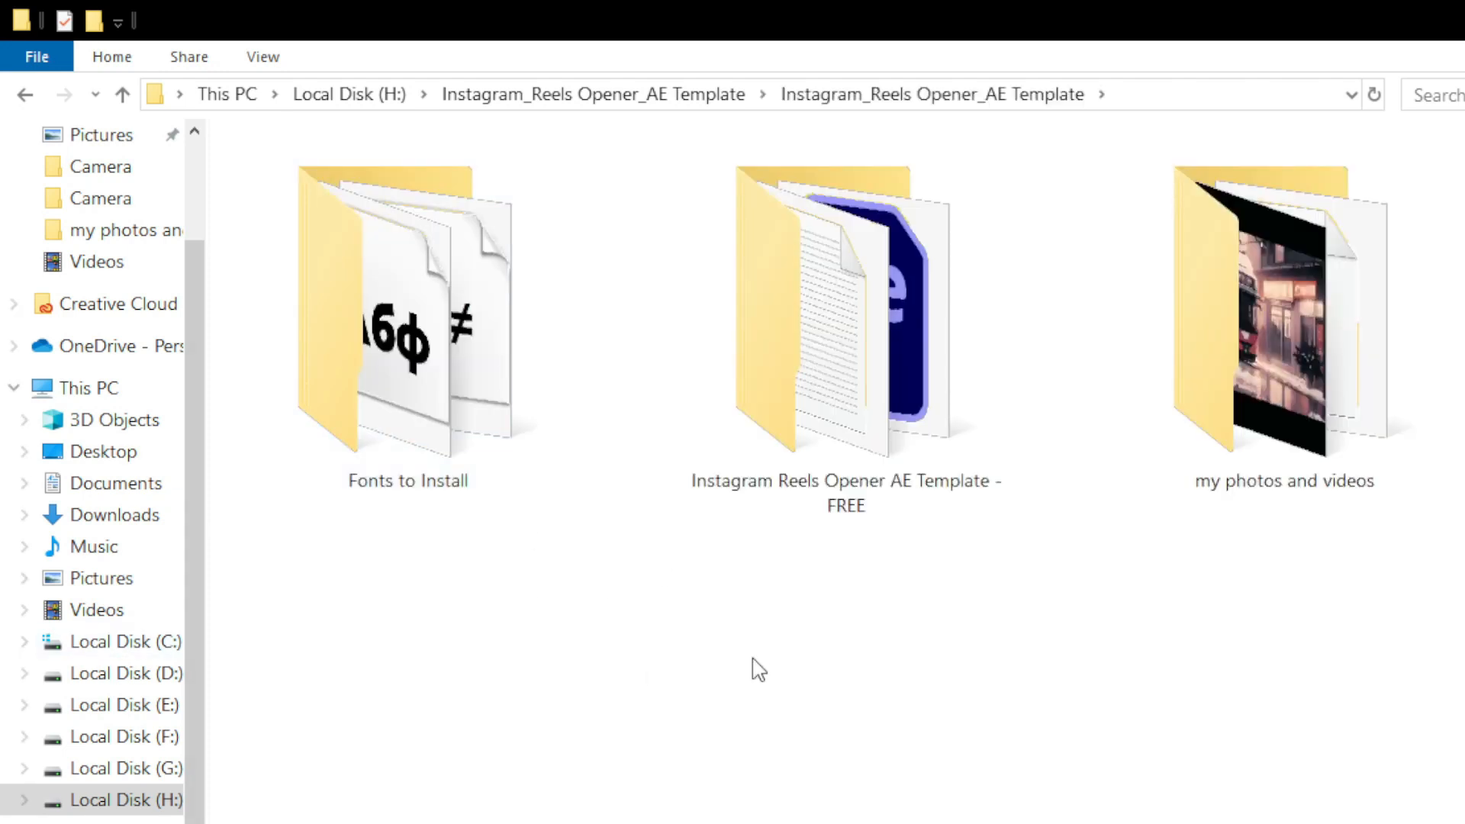
pyautogui.doubleClick(460, 351)
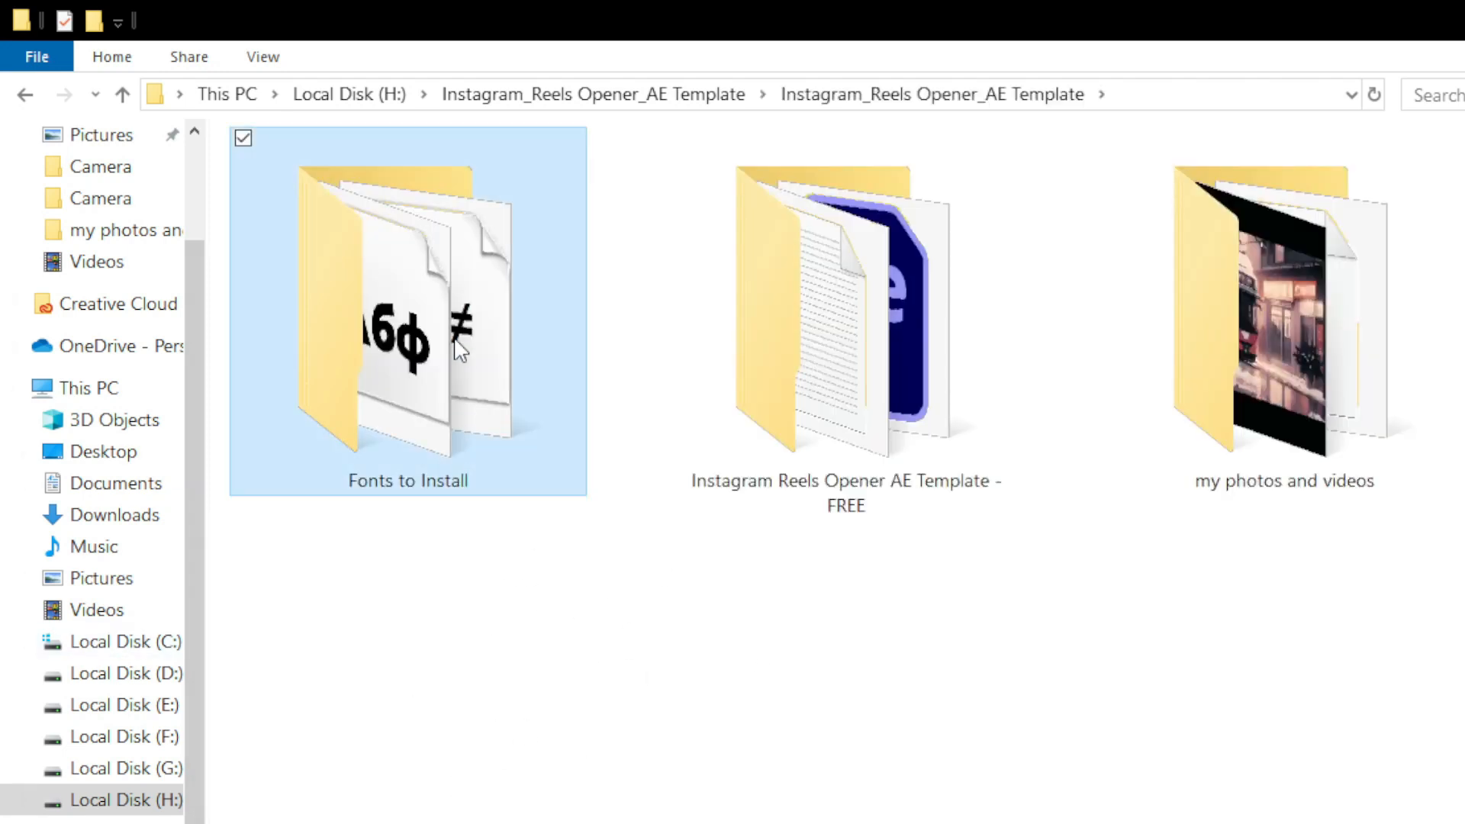
pyautogui.moveTo(1457, 561); pyautogui.dragTo(267, 175)
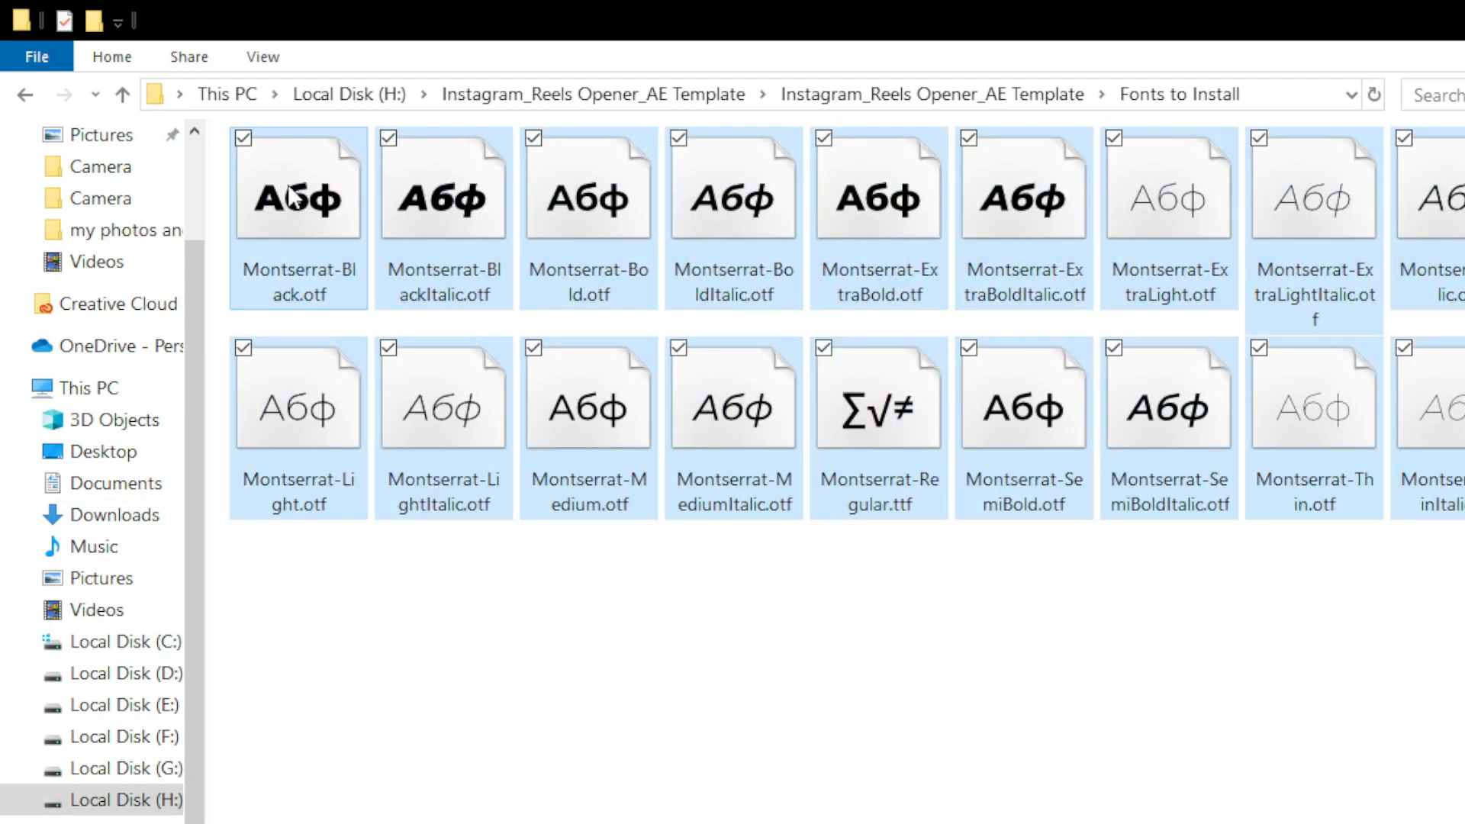
pyautogui.click(254, 57)
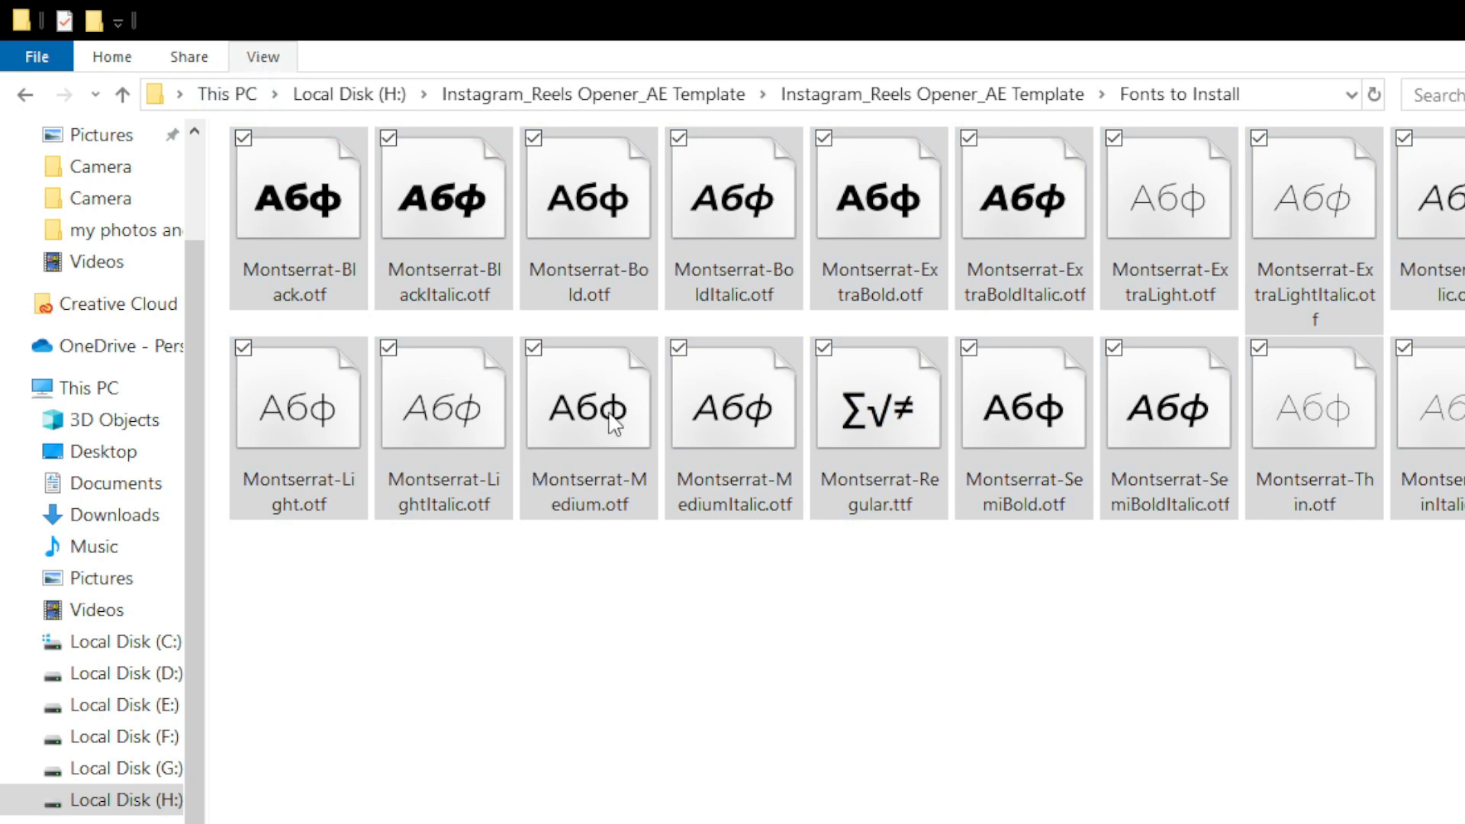
pyautogui.click(96, 62)
pyautogui.rightClick(593, 250)
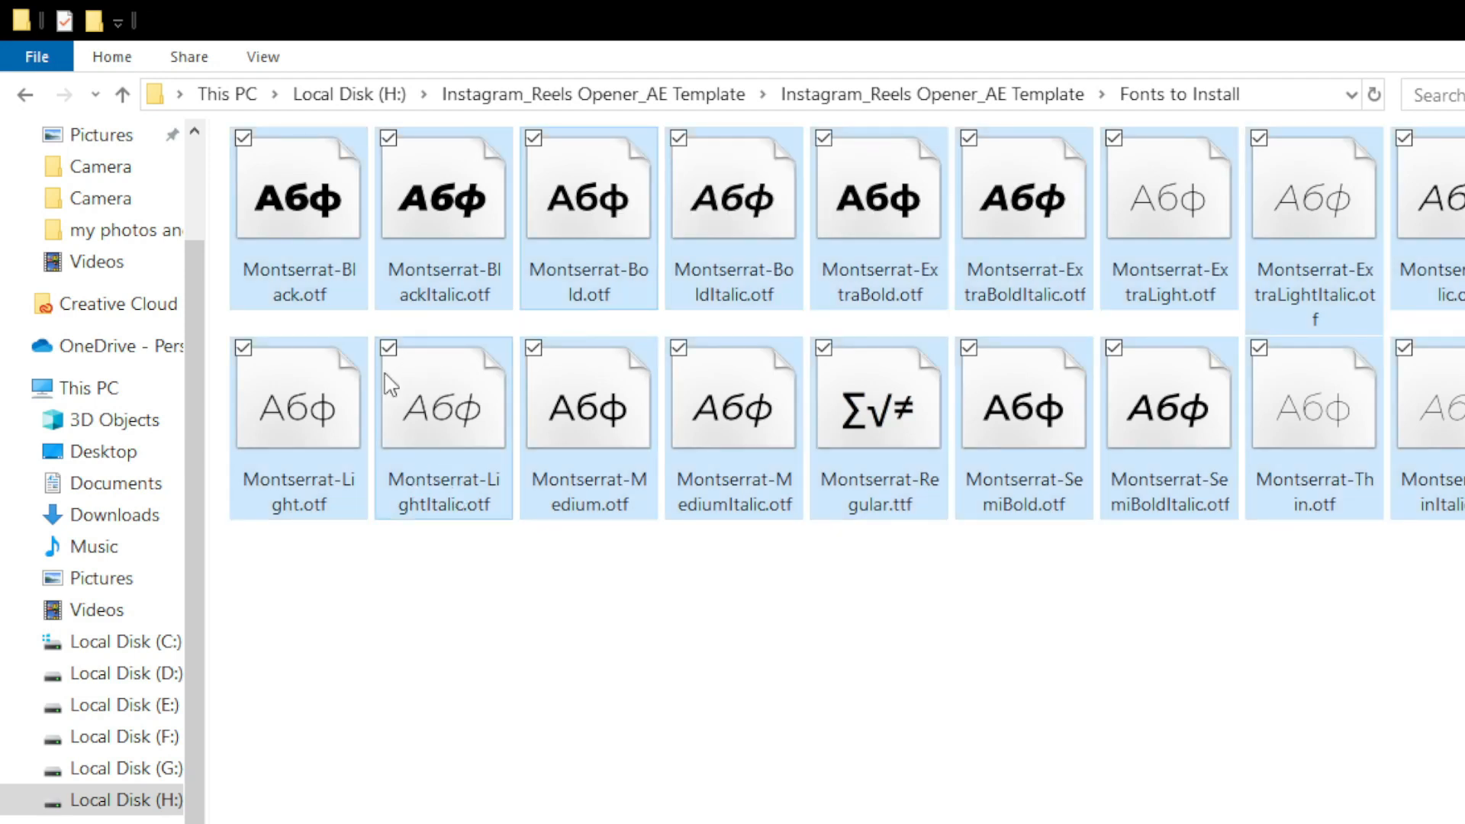
# Browse the images and video clips in the template's my photos and videos folder.
pyautogui.click(122, 94)
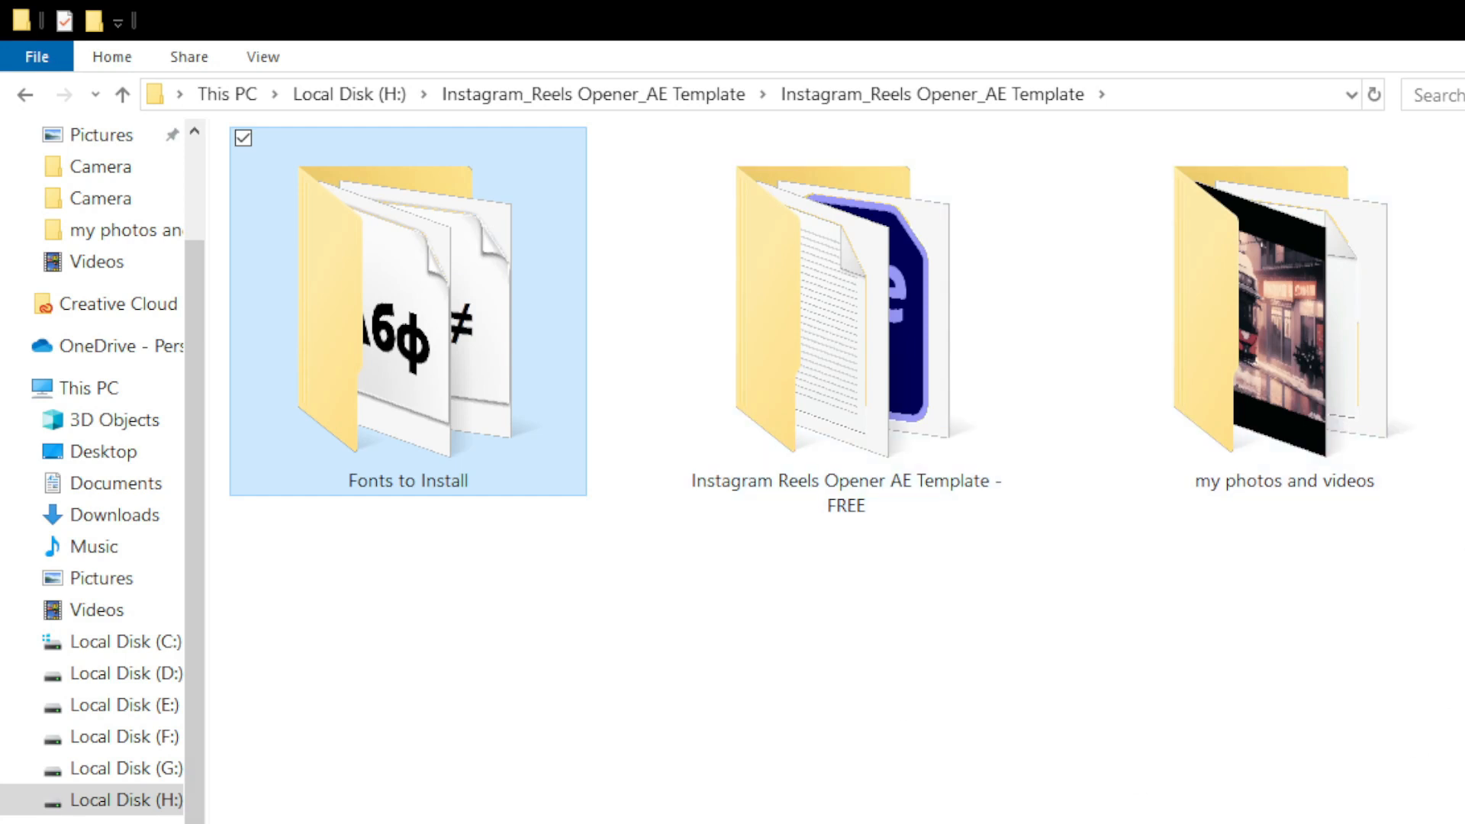
pyautogui.doubleClick(1110, 370)
pyautogui.scroll(-15, 438, 539)
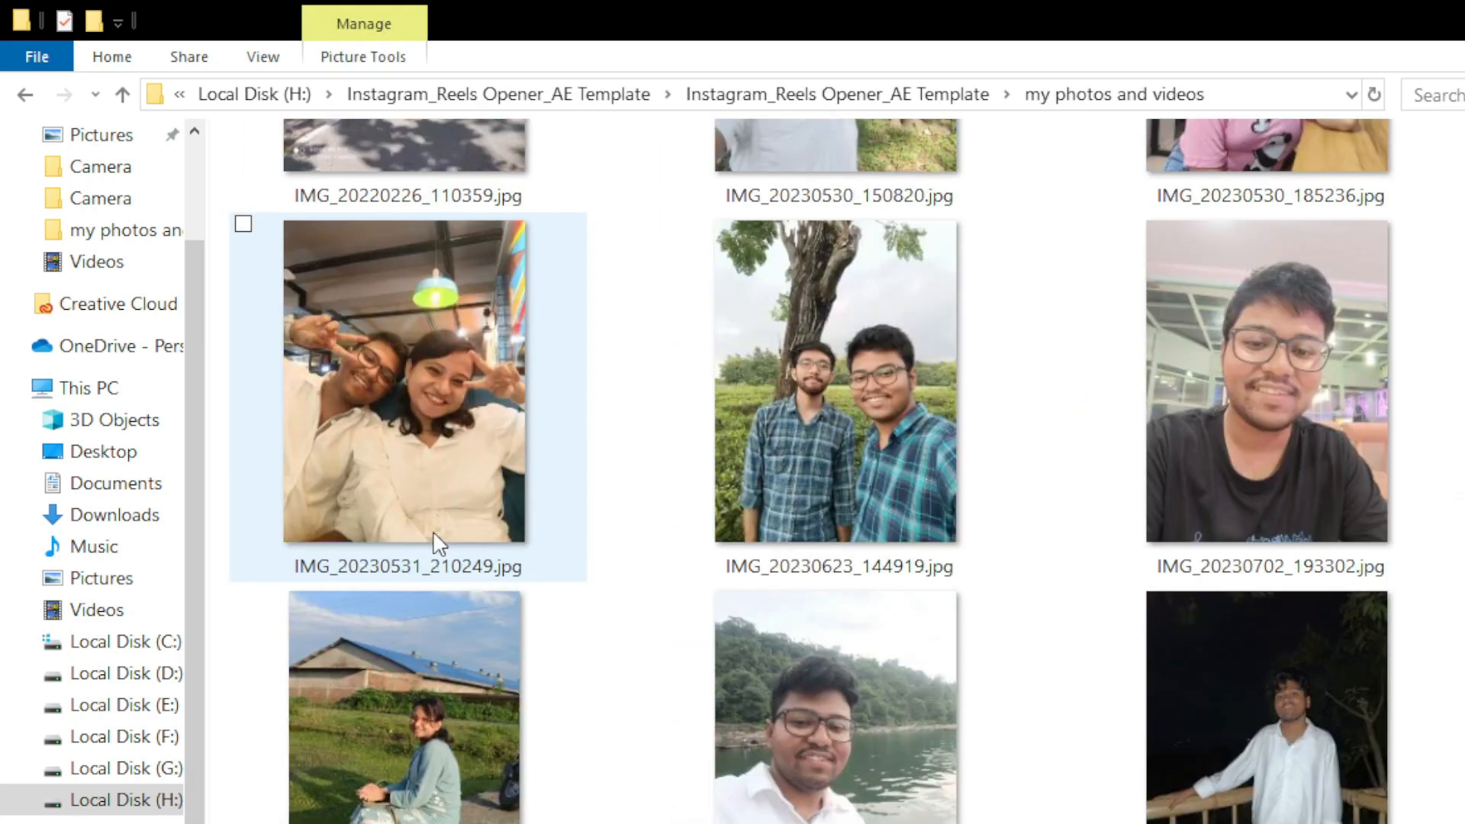
pyautogui.scroll(-5, 1085, 450)
pyautogui.scroll(8, 742, 435)
pyautogui.scroll(-8, 736, 434)
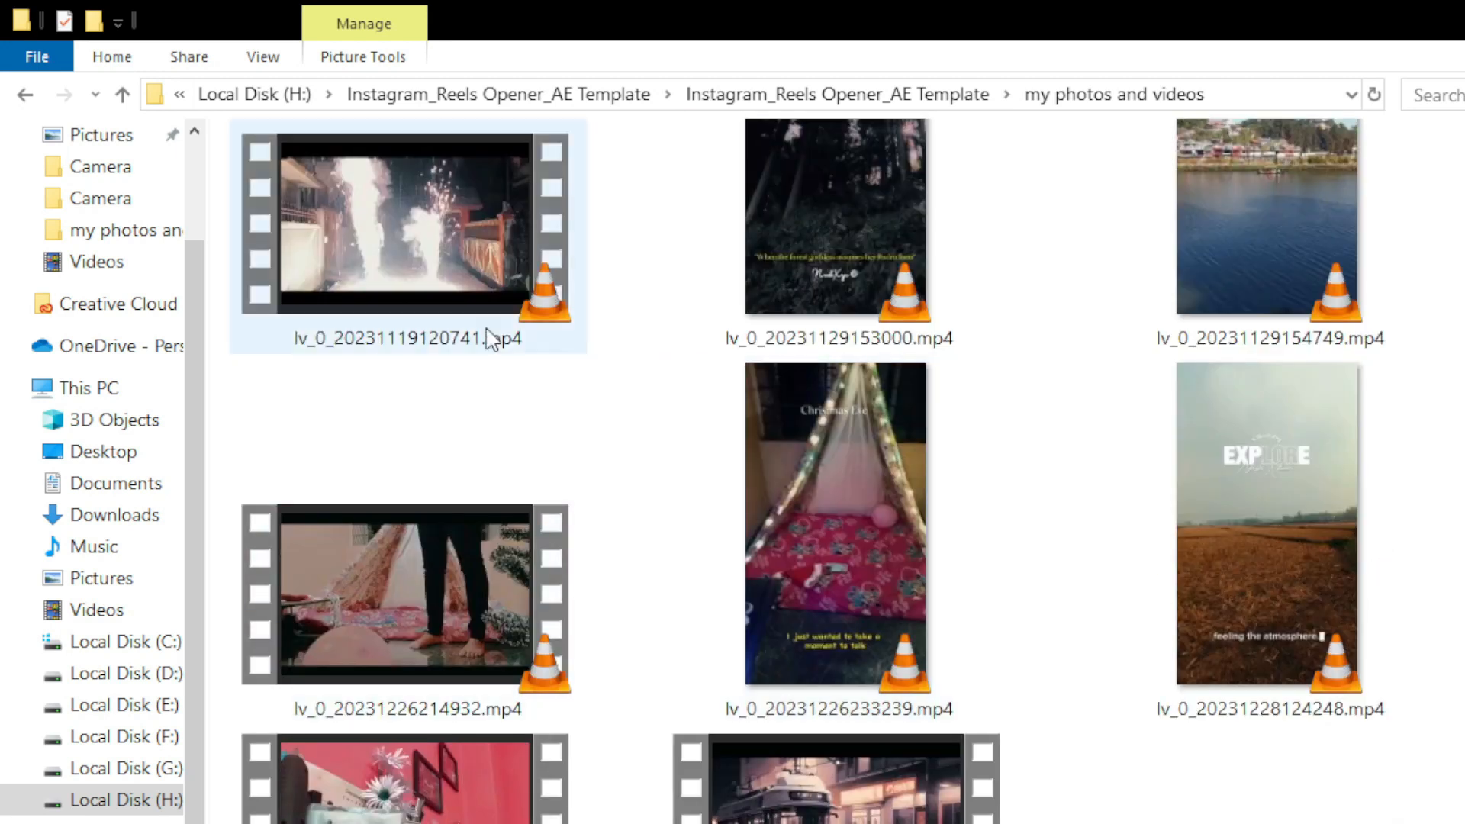
# Open the INSTA REELS OPENER AE TEMPLATE project from the FREE template folder in After Effects, accepting the version conversion.
pyautogui.click(122, 94)
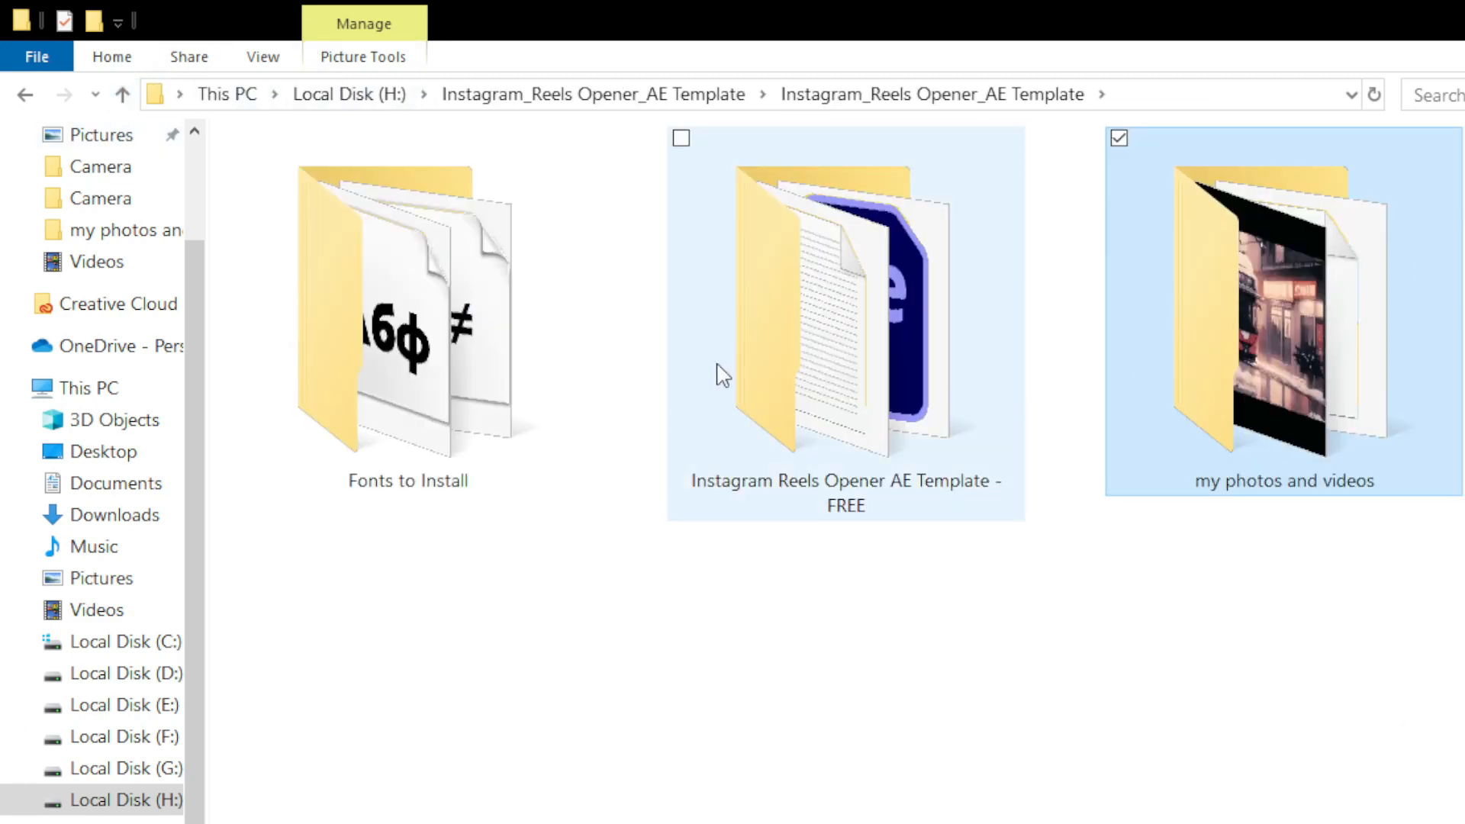
pyautogui.doubleClick(811, 346)
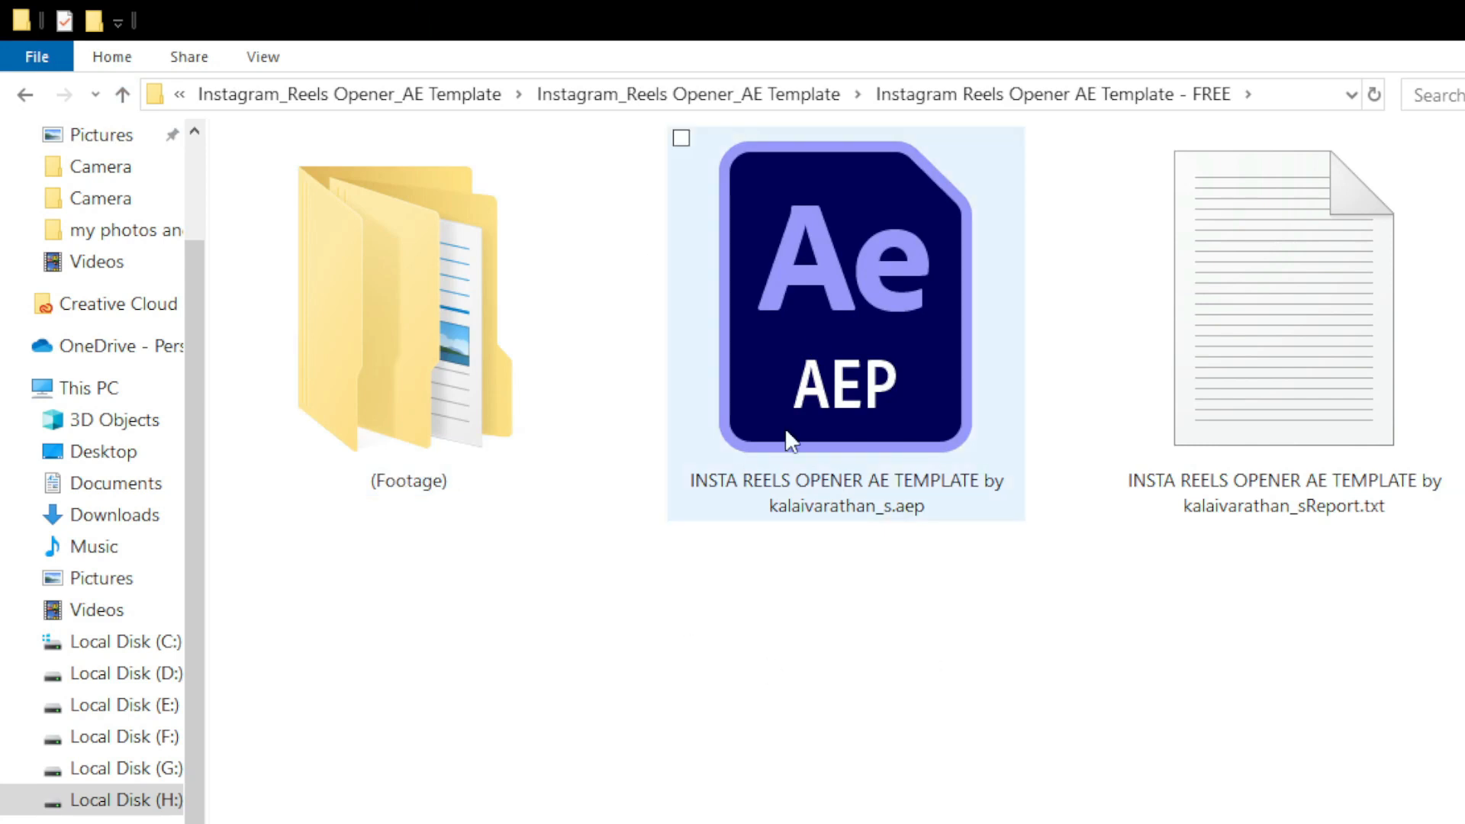
pyautogui.doubleClick(849, 340)
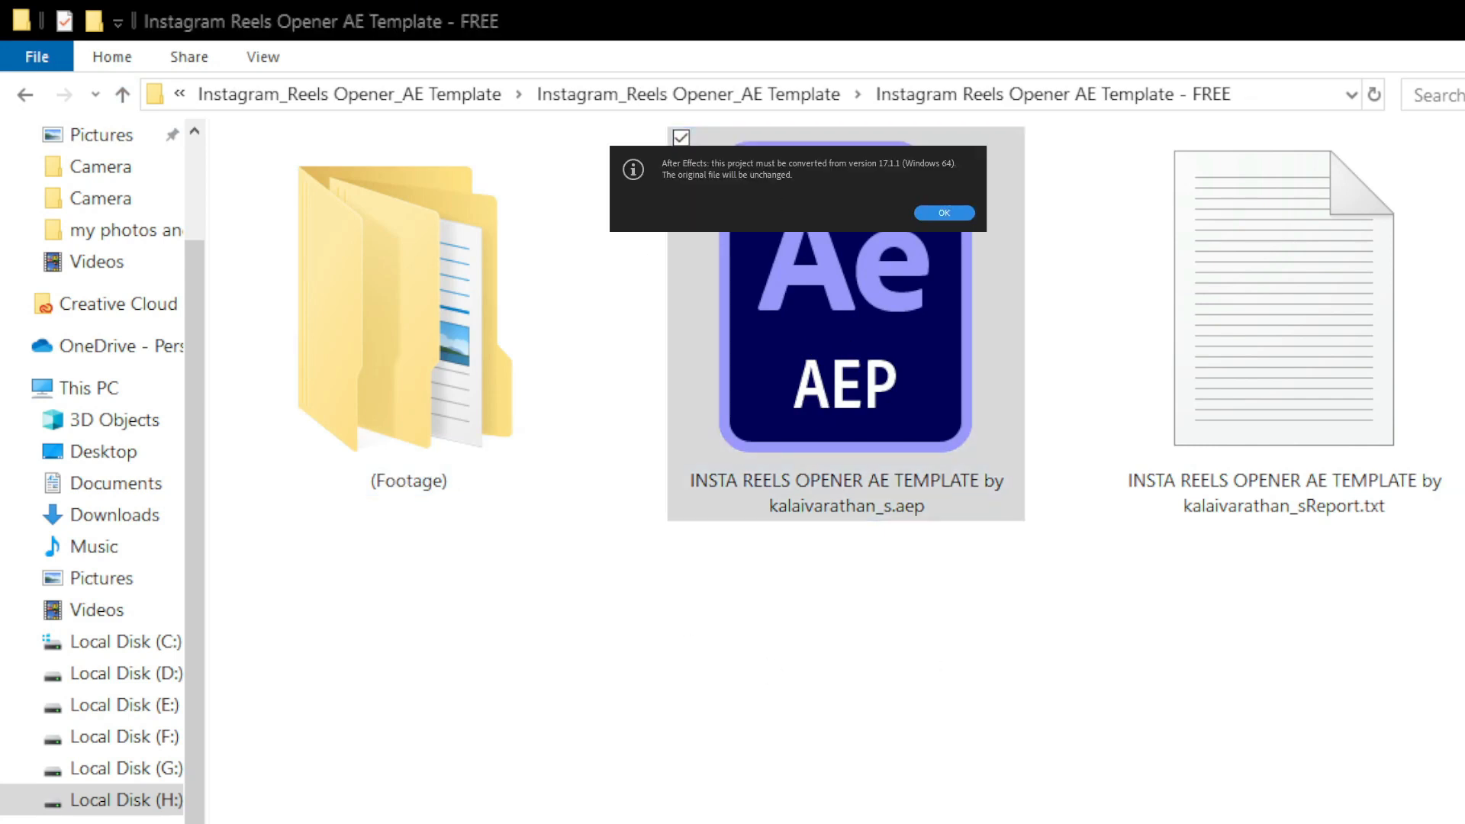
pyautogui.press('Return')
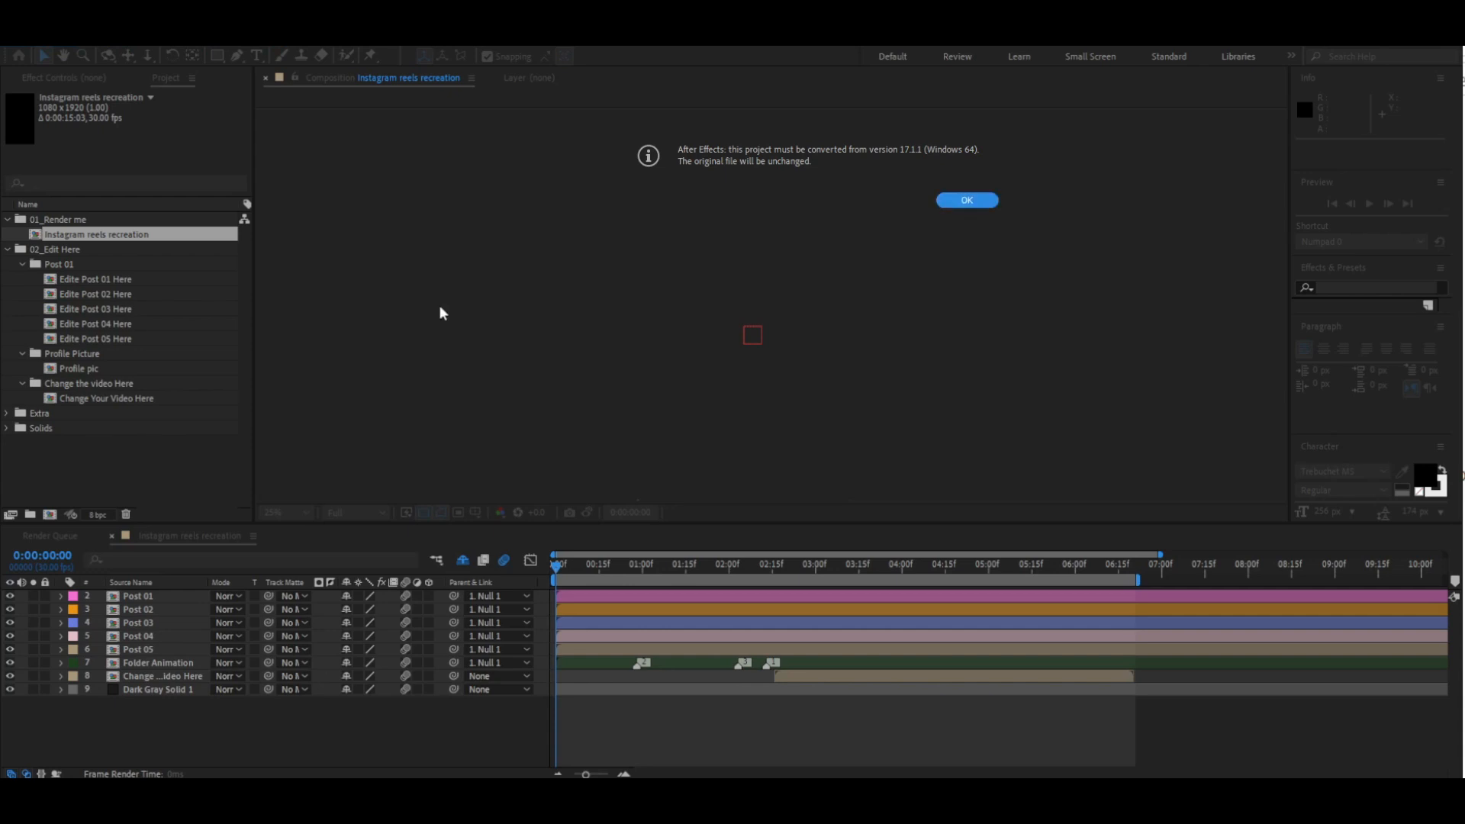
pyautogui.press('Return')
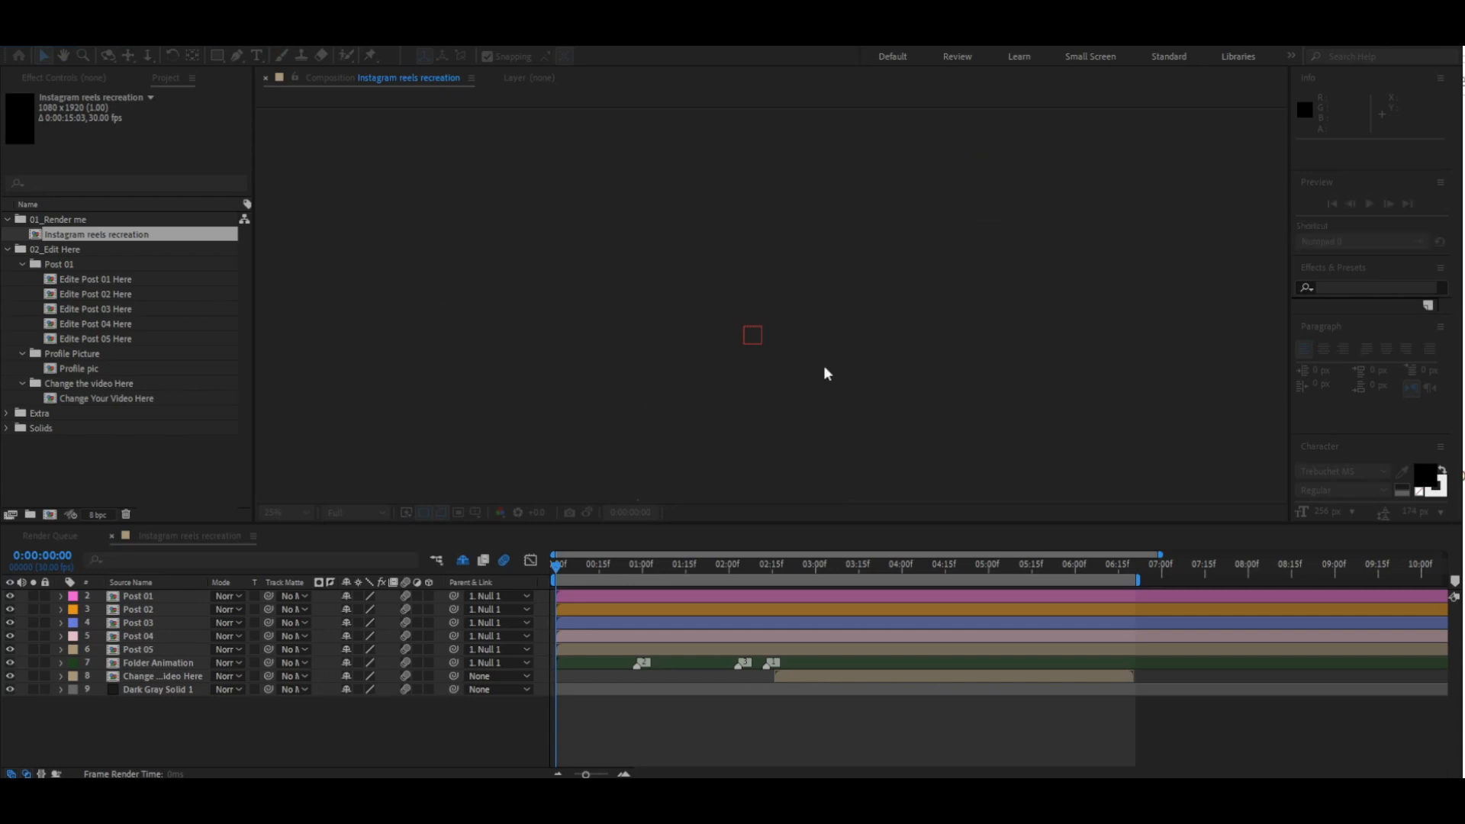
pyautogui.press('Return')
pyautogui.press('Return')
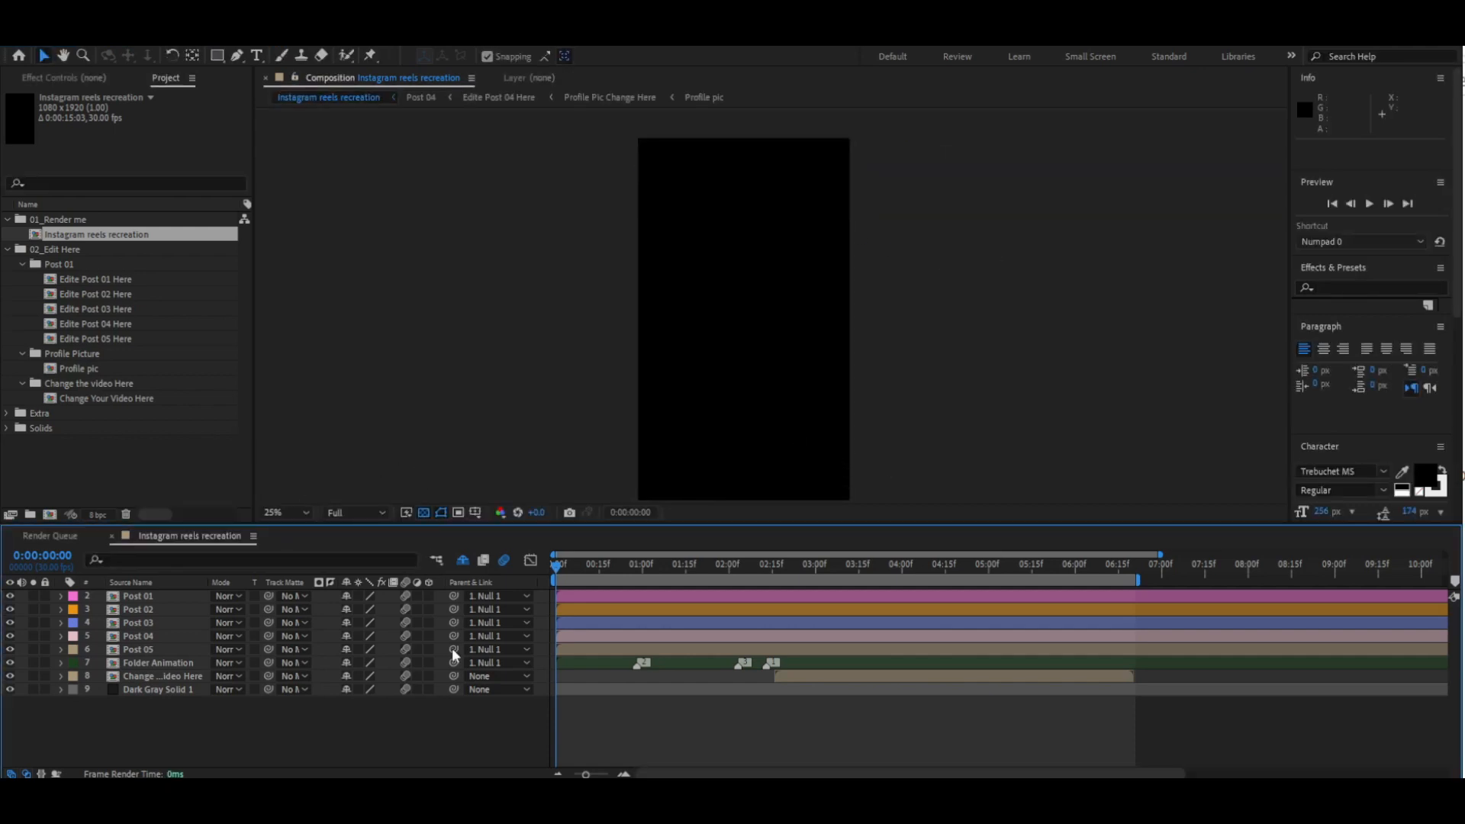
# Move the Instagram reels recreation composition to 0:00:00:28 and set its preview resolution to Quarter.
pyautogui.moveTo(569, 566); pyautogui.dragTo(636, 595)
pyautogui.press(',')
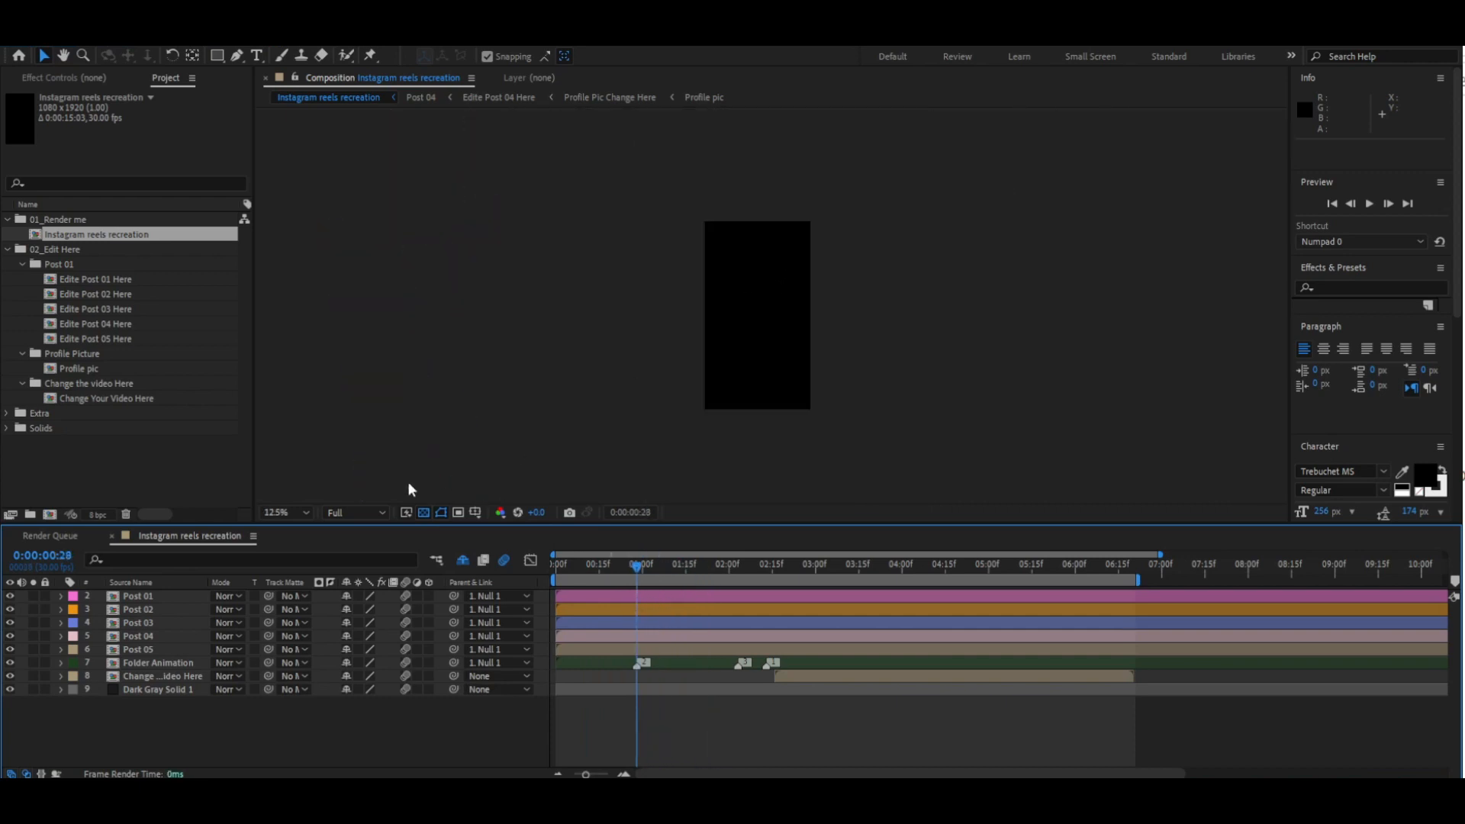
pyautogui.click(365, 598)
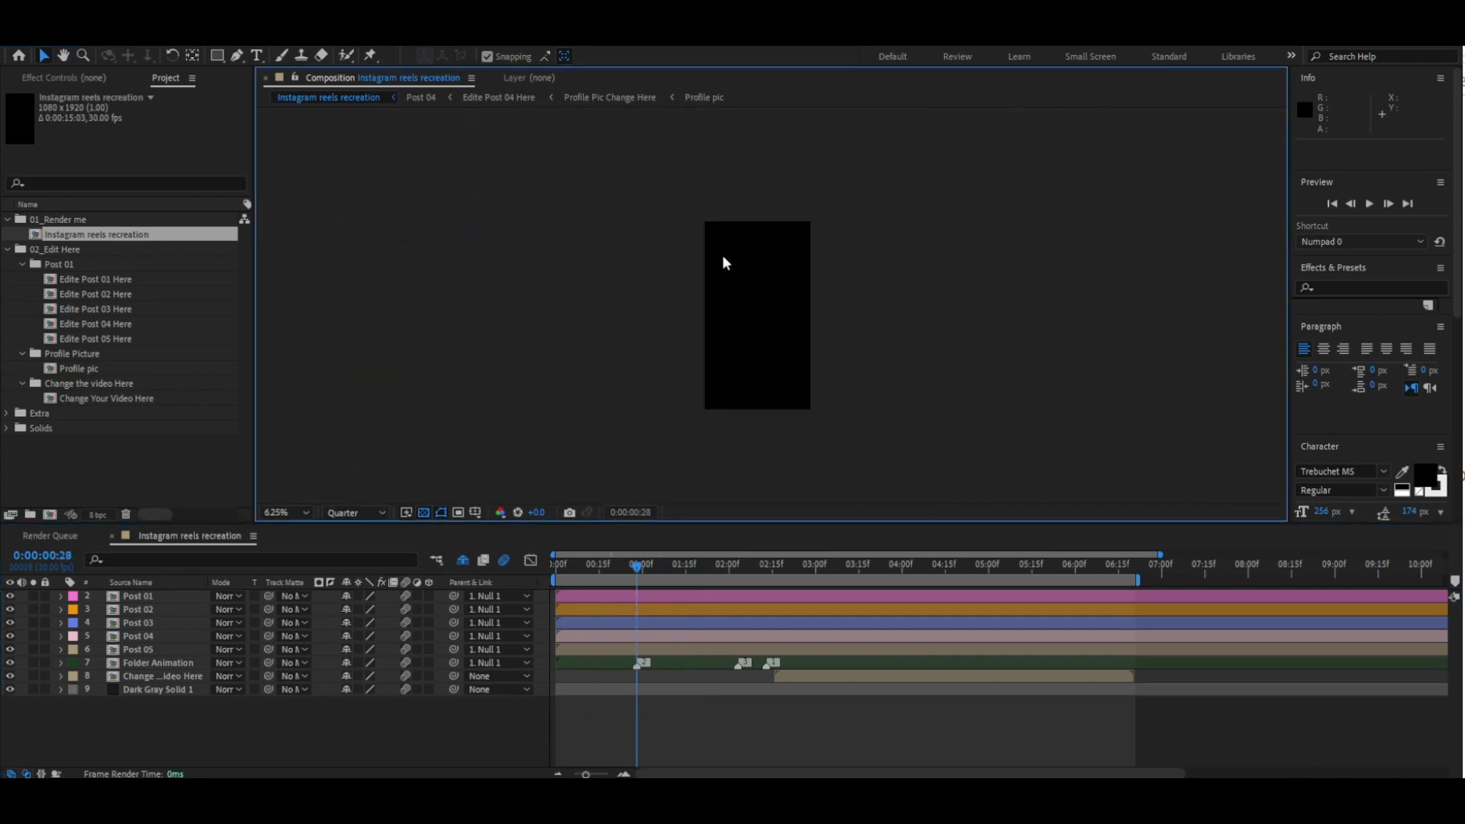
pyautogui.scroll(-1, 721, 255)
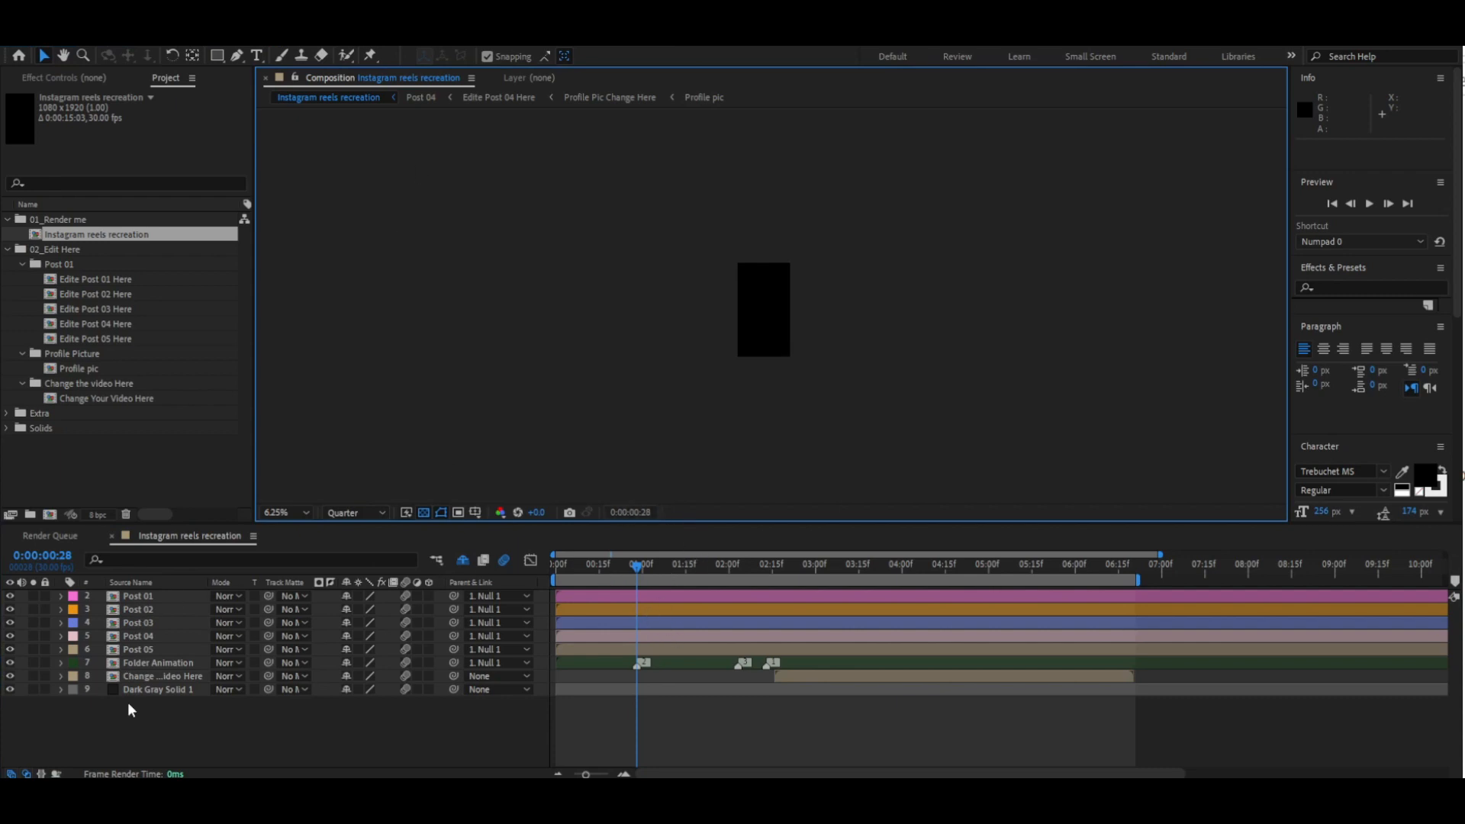
# Check the effect controls of the composition's layers from Dark Gray Solid 1 up to Post 01, and return to 0:00:00:00.
pyautogui.click(143, 690)
pyautogui.click(92, 78)
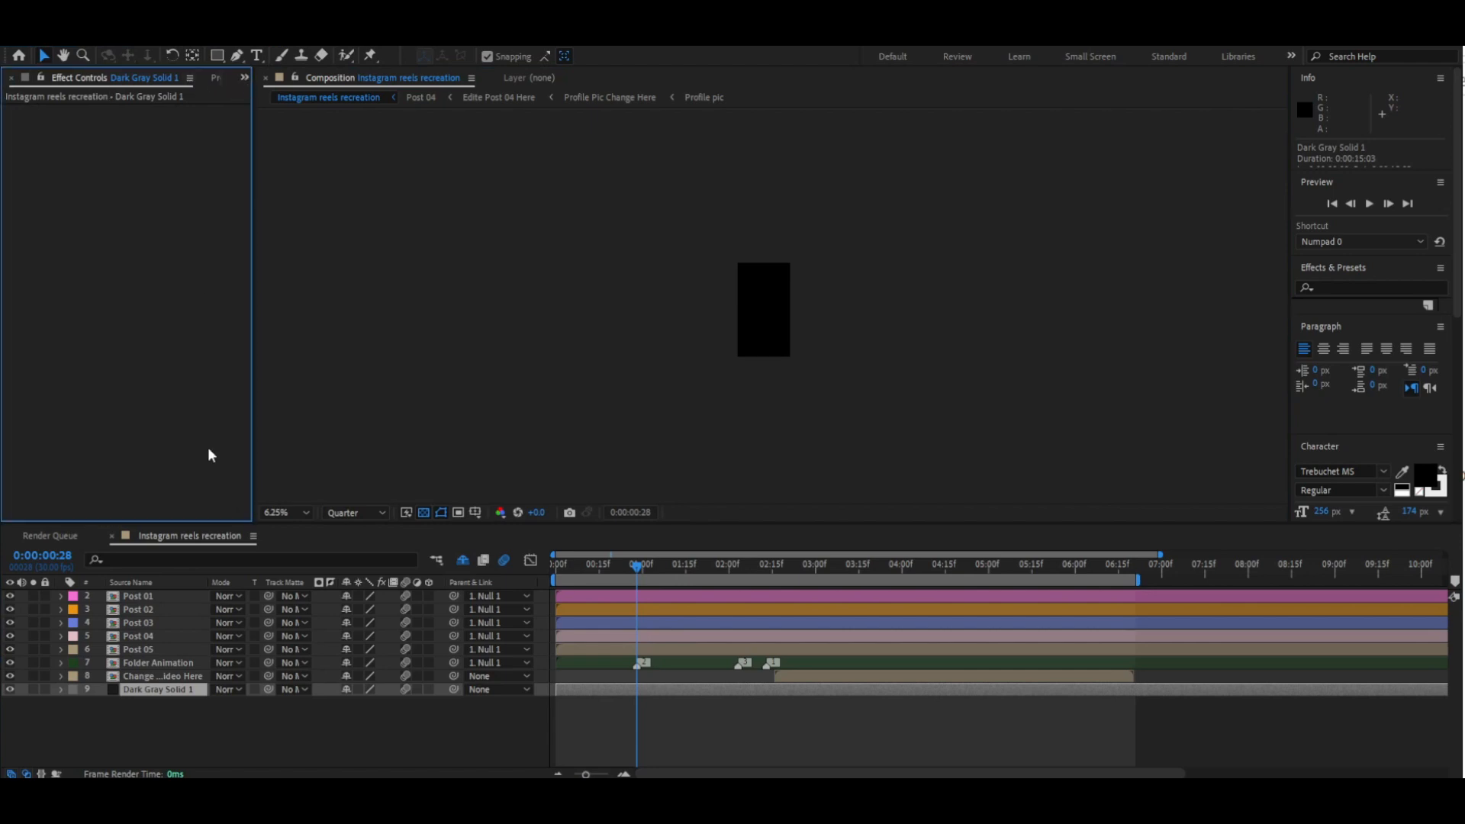
pyautogui.click(142, 676)
pyautogui.click(142, 662)
pyautogui.click(142, 635)
pyautogui.click(142, 609)
pyautogui.click(142, 597)
pyautogui.moveTo(577, 565); pyautogui.dragTo(484, 569)
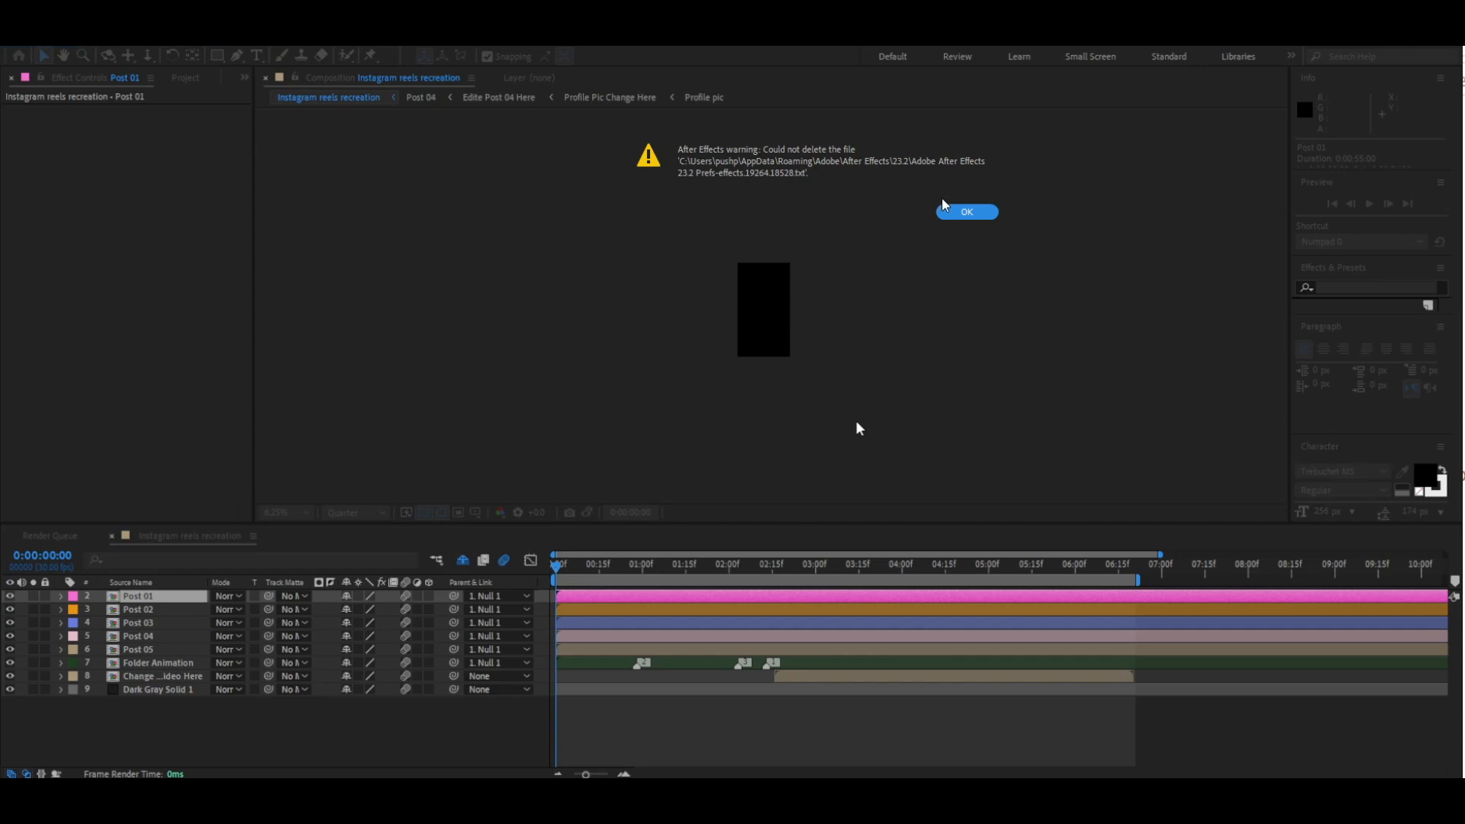
pyautogui.click(976, 219)
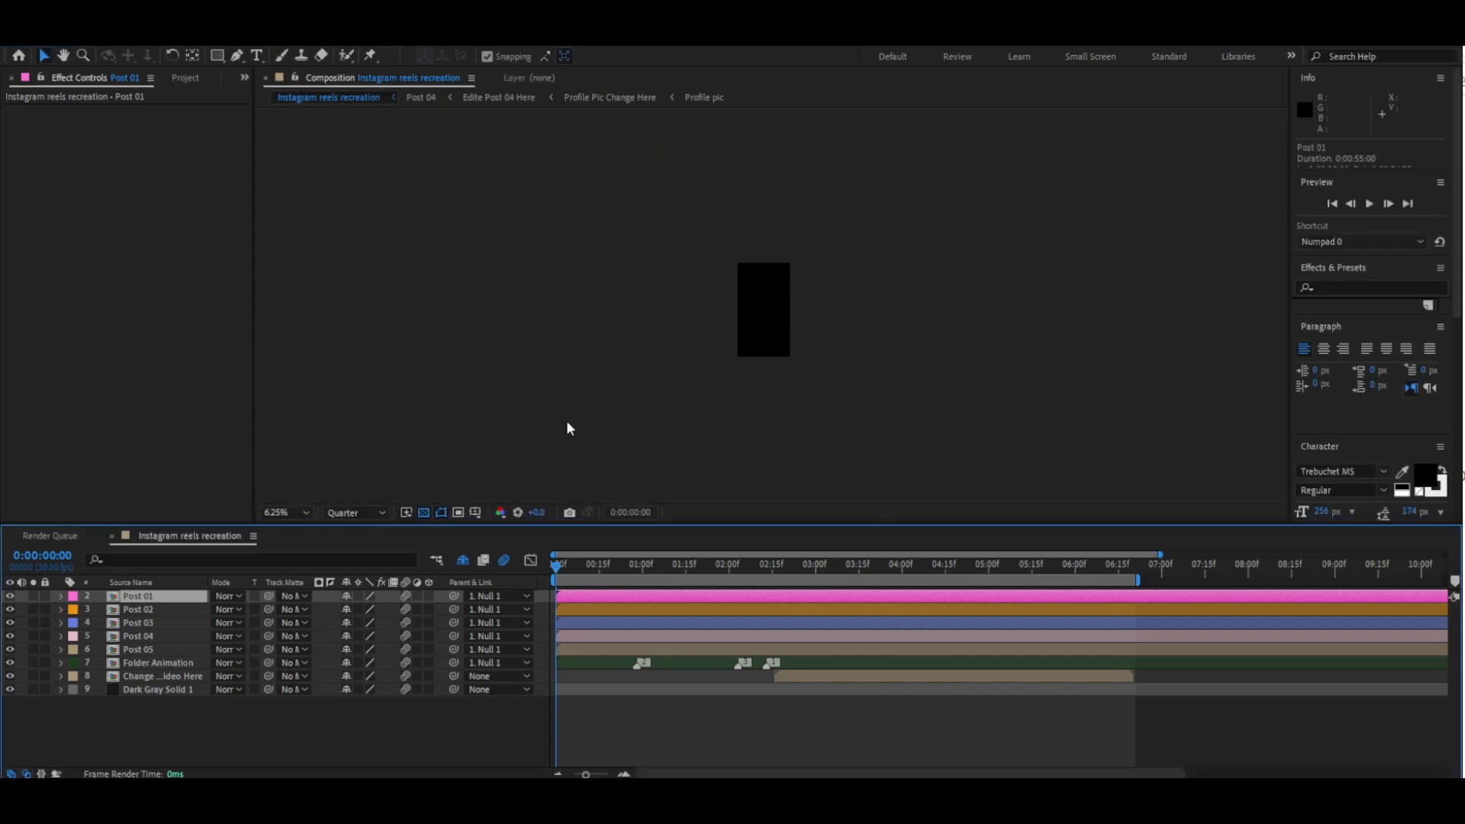
# Examine the render queue, the project's folder structure and the layers of the Instagram reels recreation timeline.
pyautogui.click(53, 536)
pyautogui.click(159, 537)
pyautogui.click(183, 77)
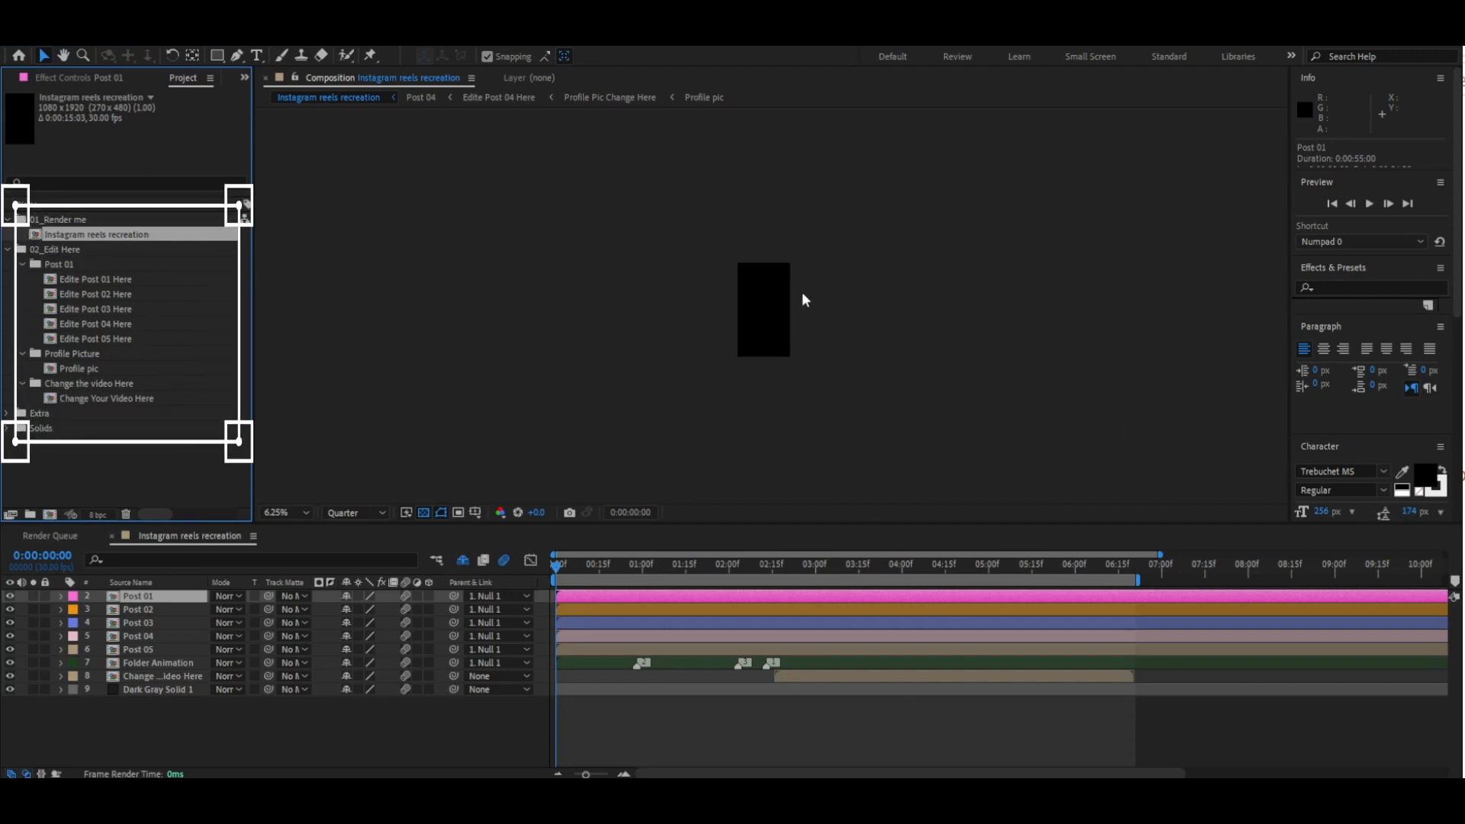
pyautogui.scroll(1, 834, 297)
pyautogui.click(836, 200)
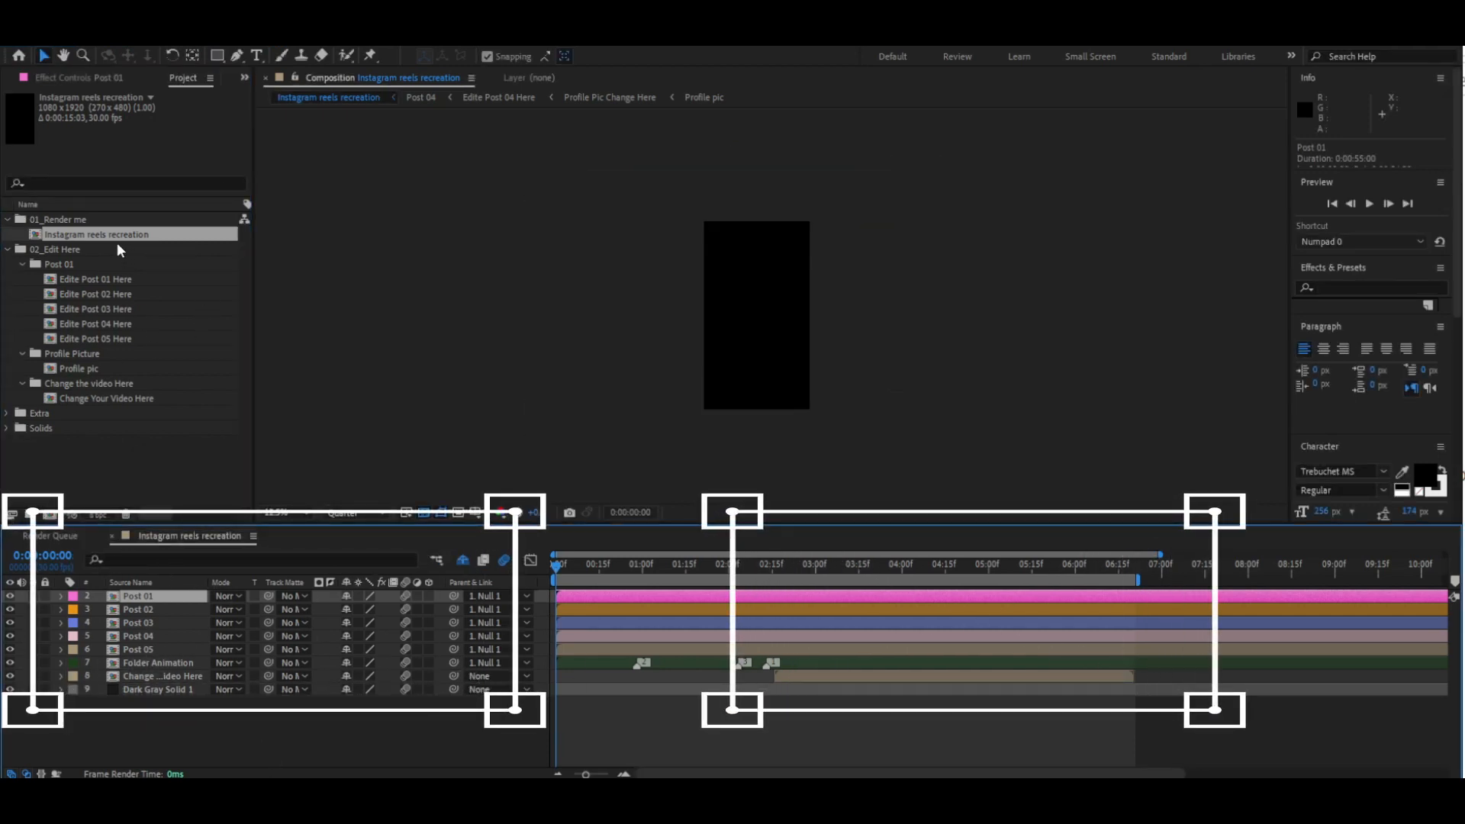
pyautogui.moveTo(126, 237); pyautogui.dragTo(122, 586)
pyautogui.moveTo(191, 721); pyautogui.dragTo(143, 580)
pyautogui.click(178, 720)
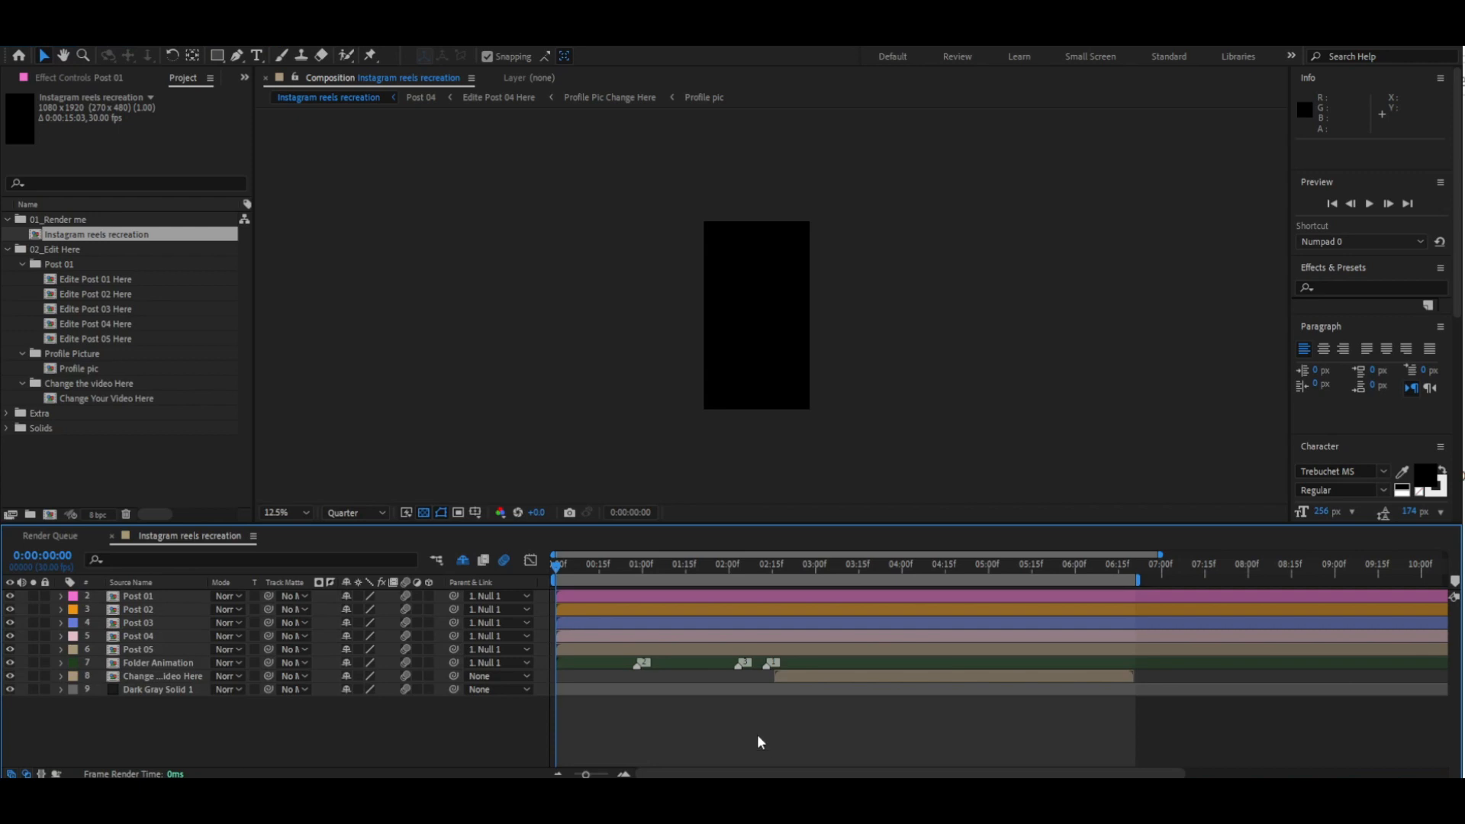
# Try to preview the Instagram reels recreation animation further along the timeline.
pyautogui.moveTo(603, 574); pyautogui.dragTo(743, 625)
pyautogui.press('space')
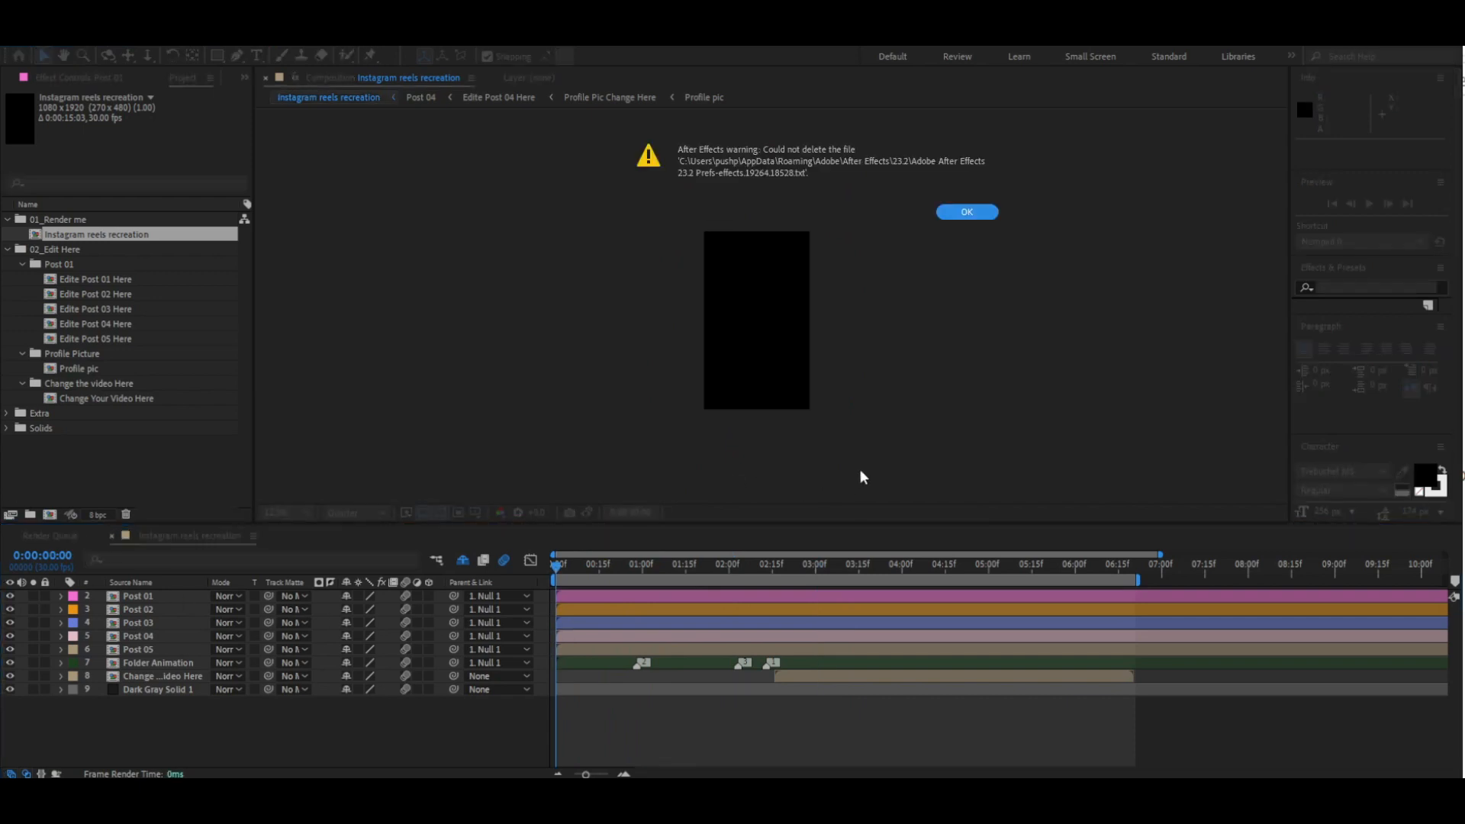
pyautogui.click(965, 210)
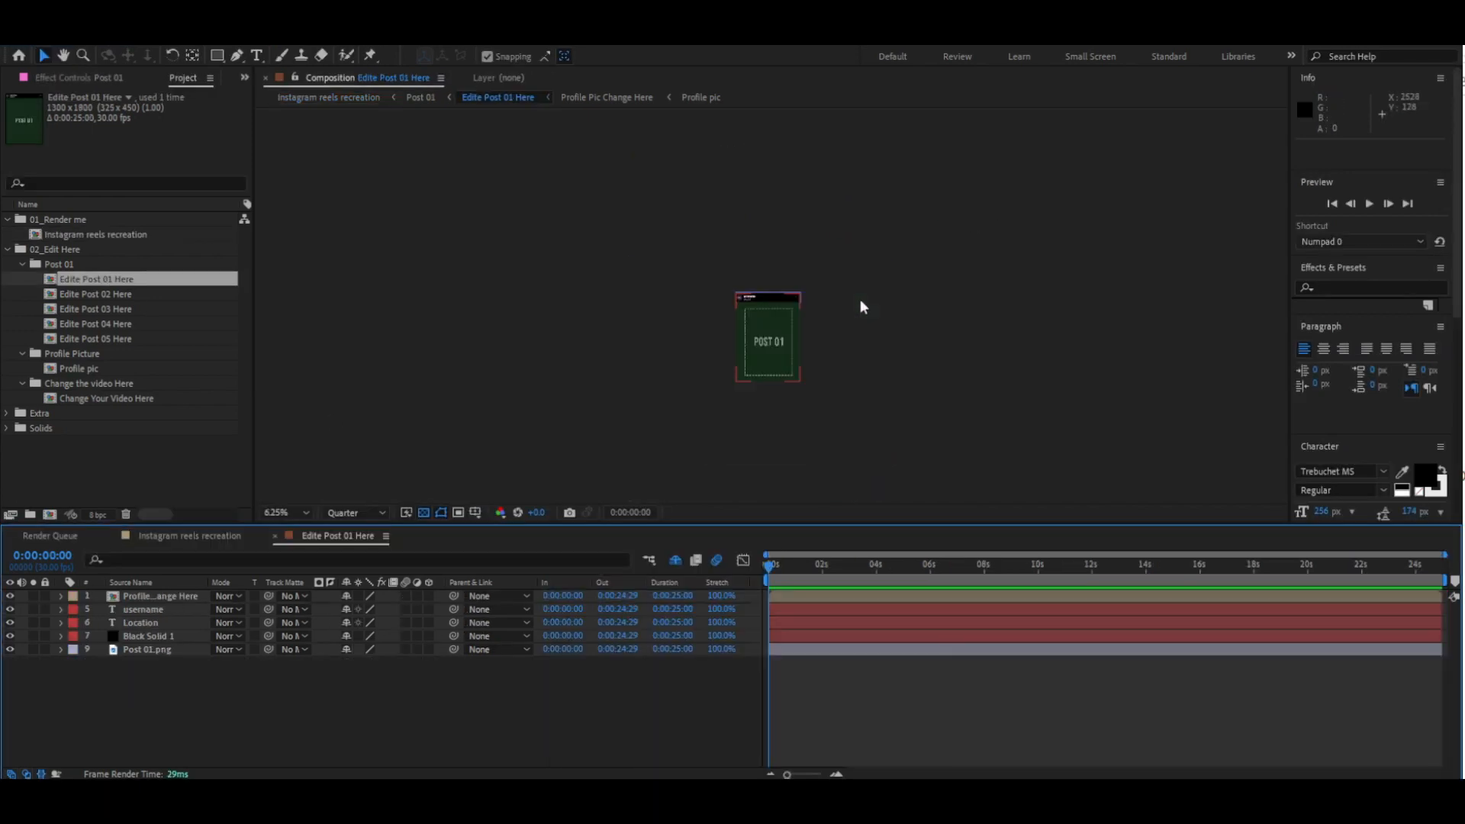
# Open the Edite Post 01 Here composition from the Post 01 folder inside 02_Edit Here.
pyautogui.press('.')
pyautogui.press('.')
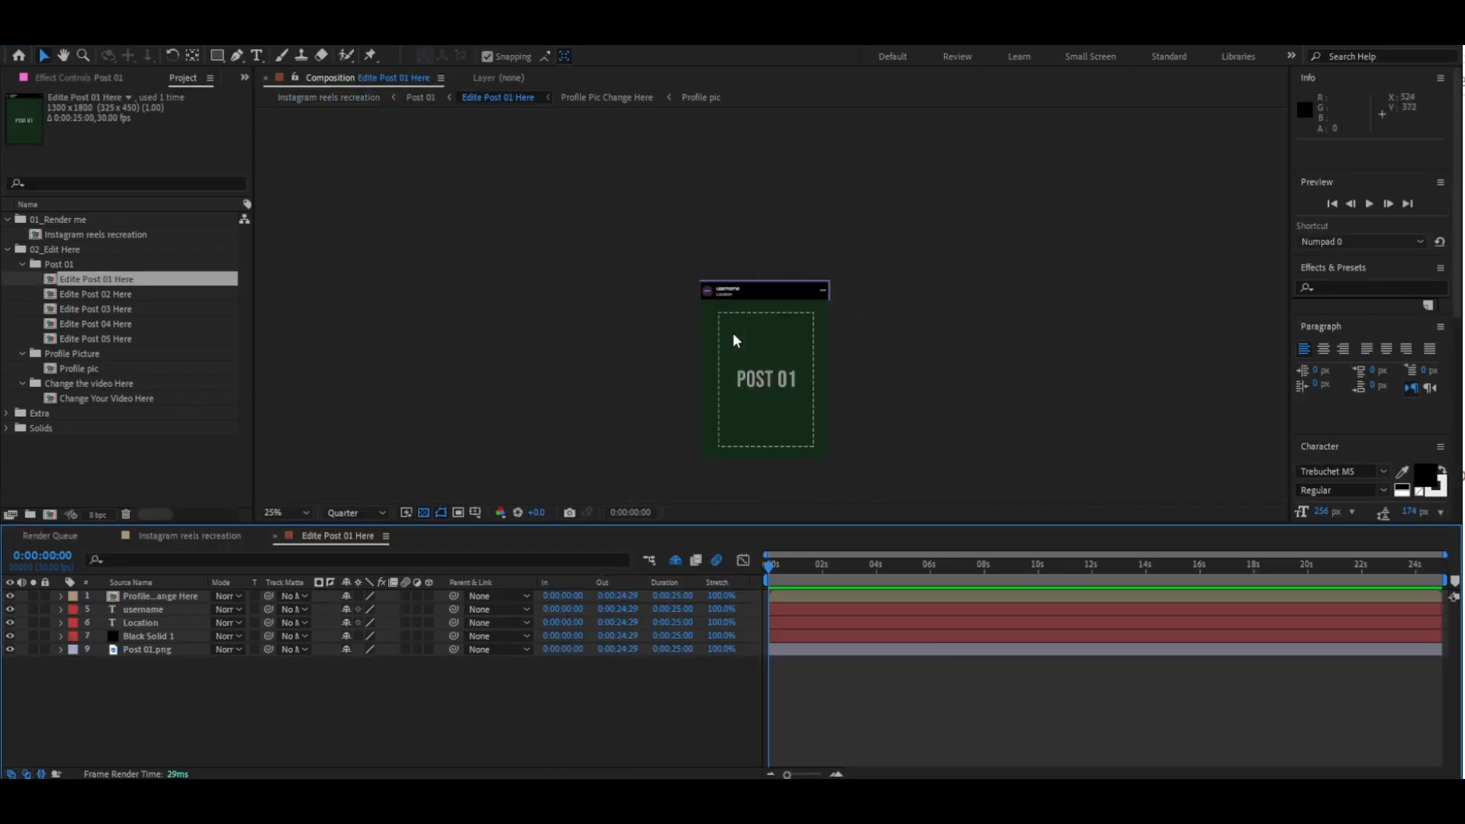
pyautogui.click(60, 265)
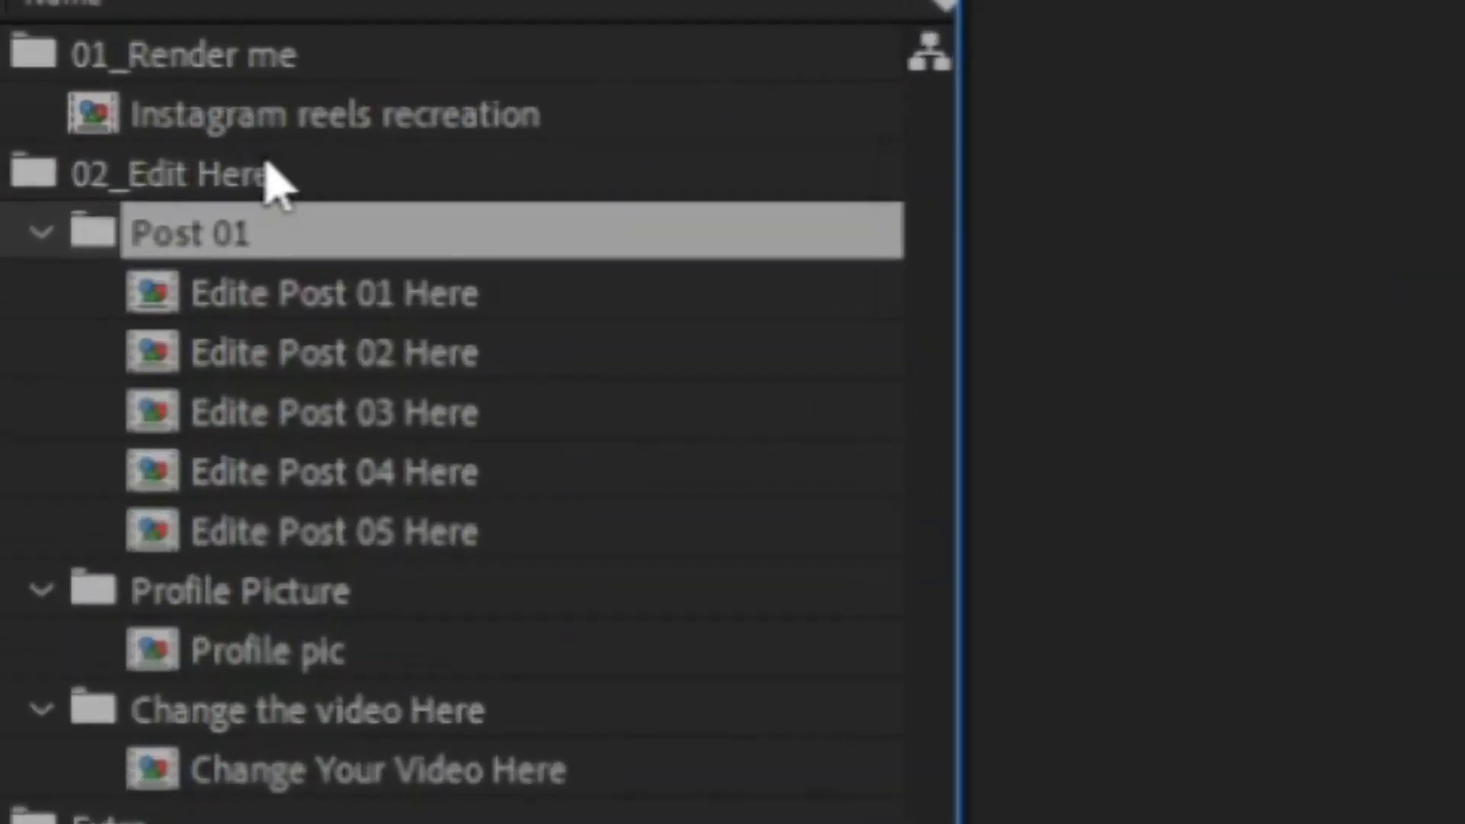
pyautogui.click(75, 250)
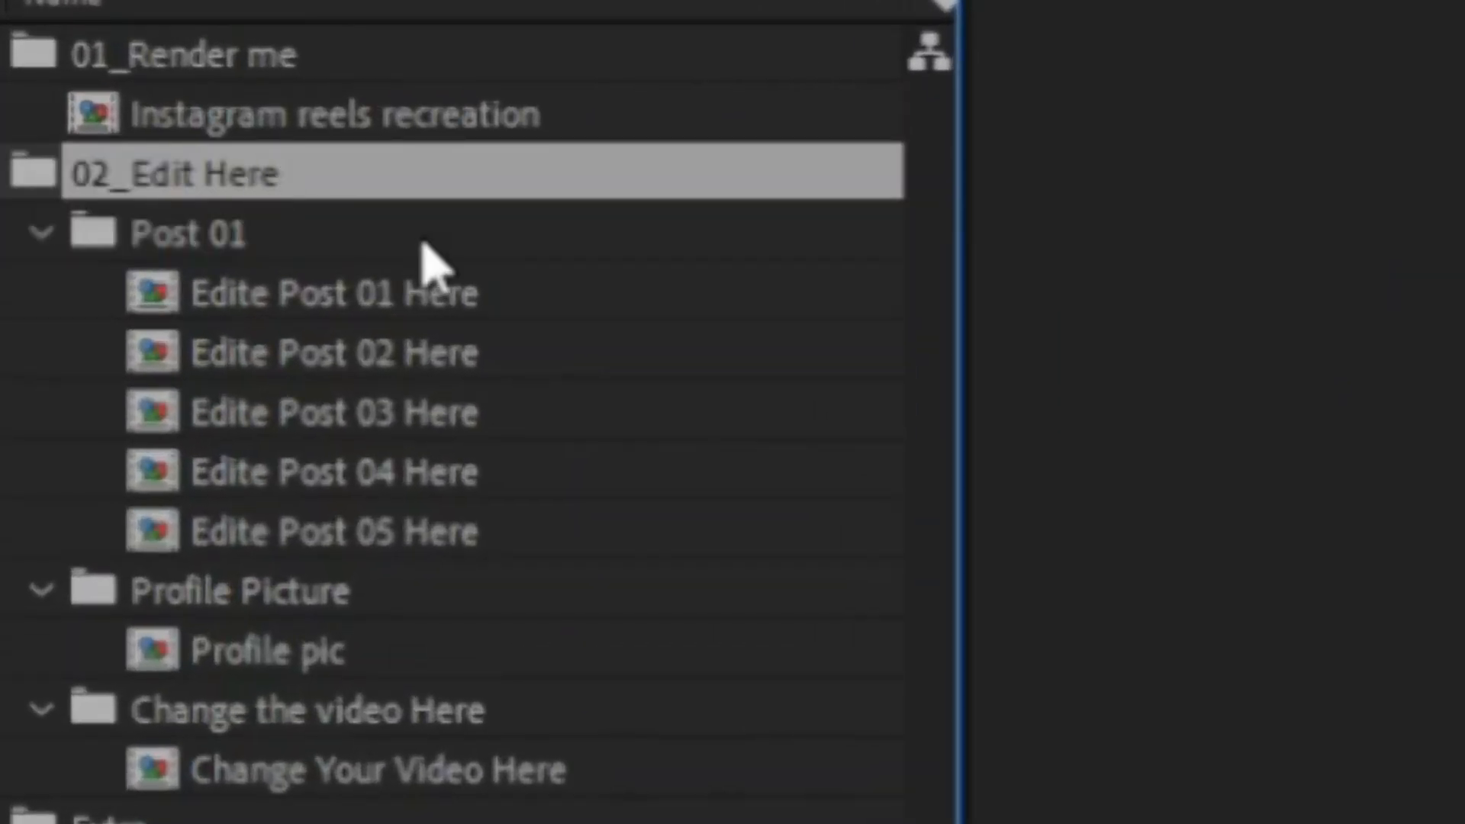
pyautogui.click(291, 229)
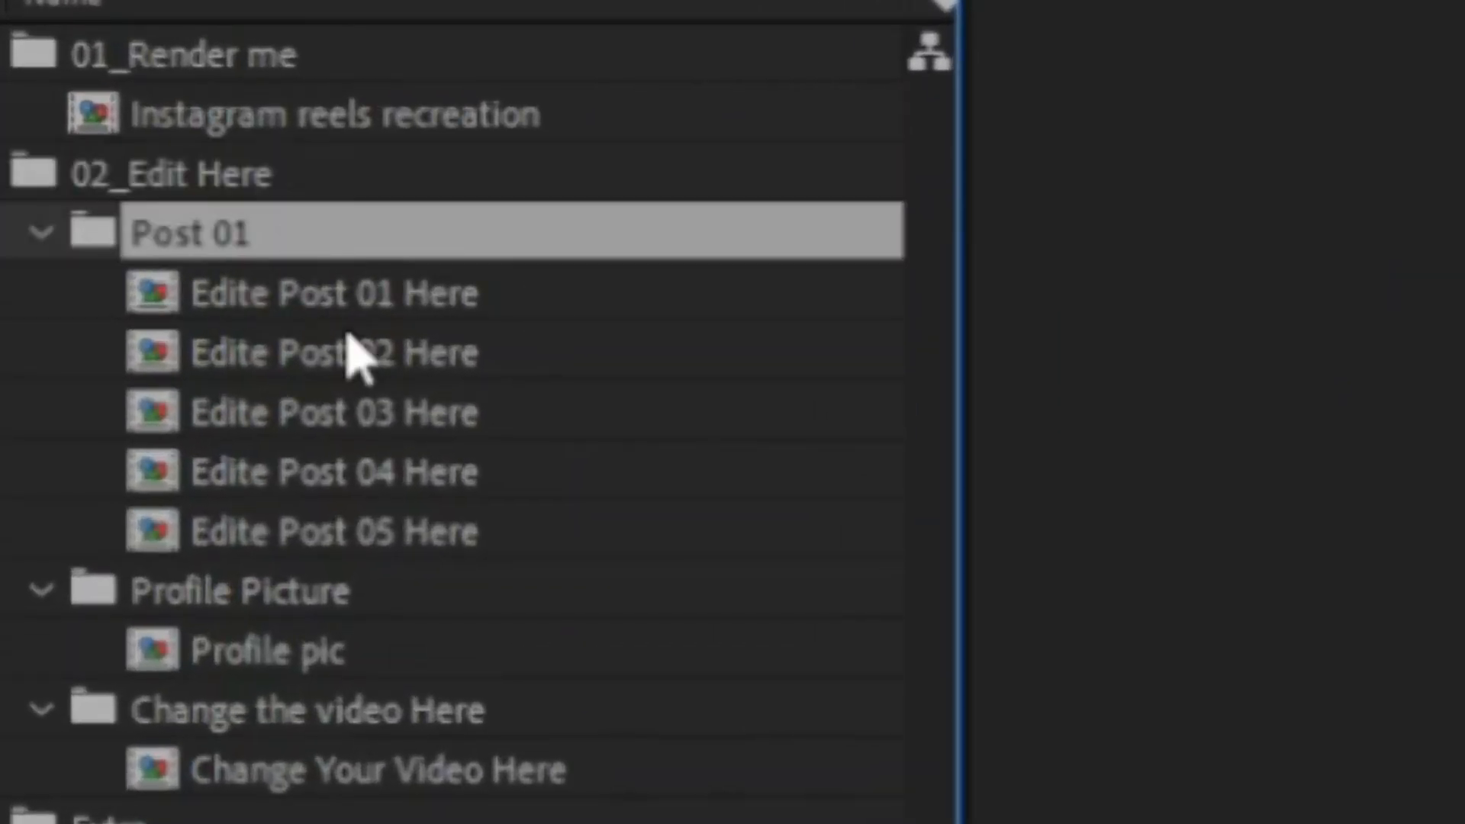
pyautogui.click(379, 274)
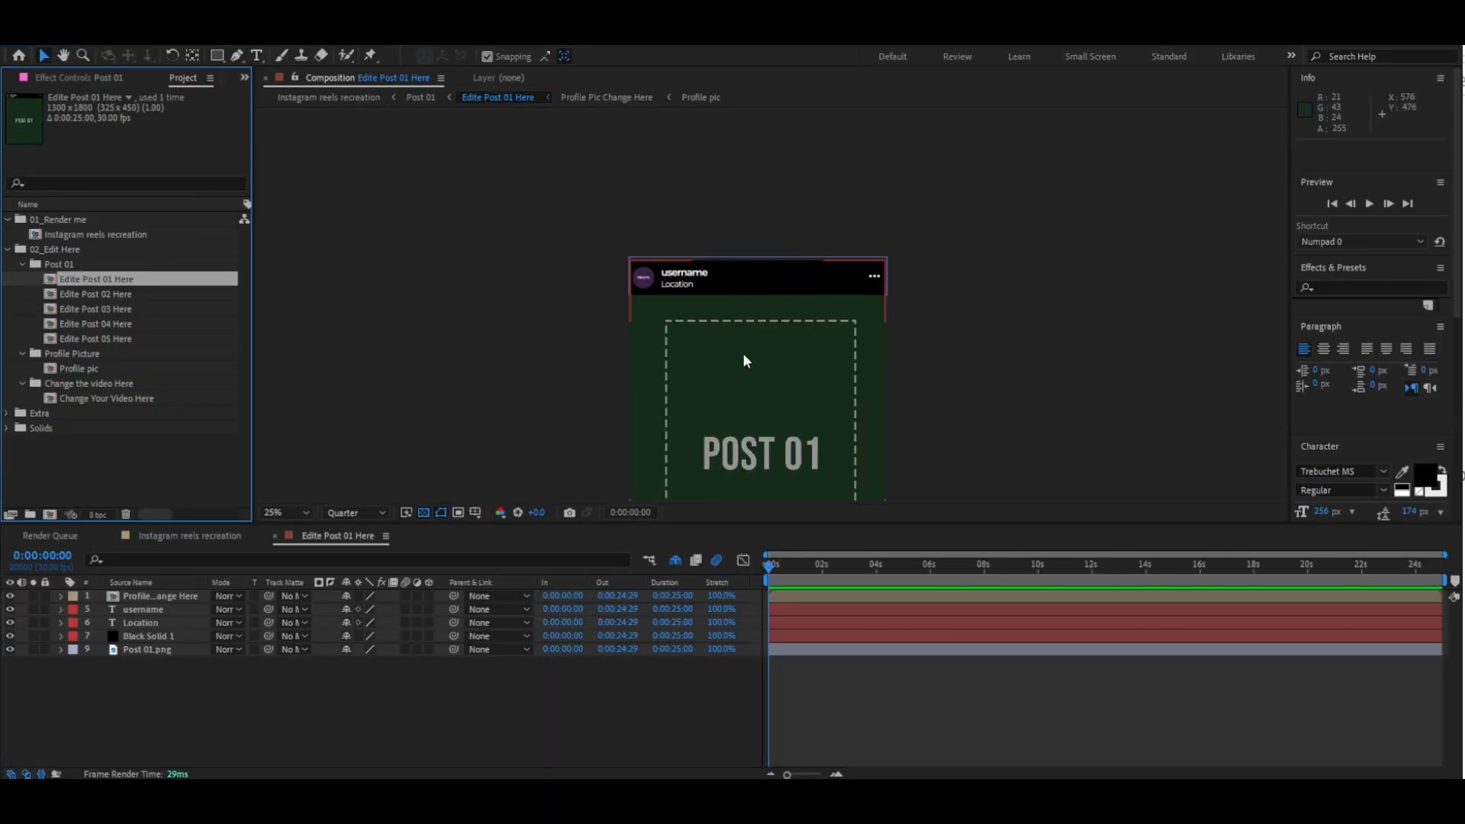
pyautogui.scroll(-1, 732, 336)
pyautogui.scroll(1, 715, 311)
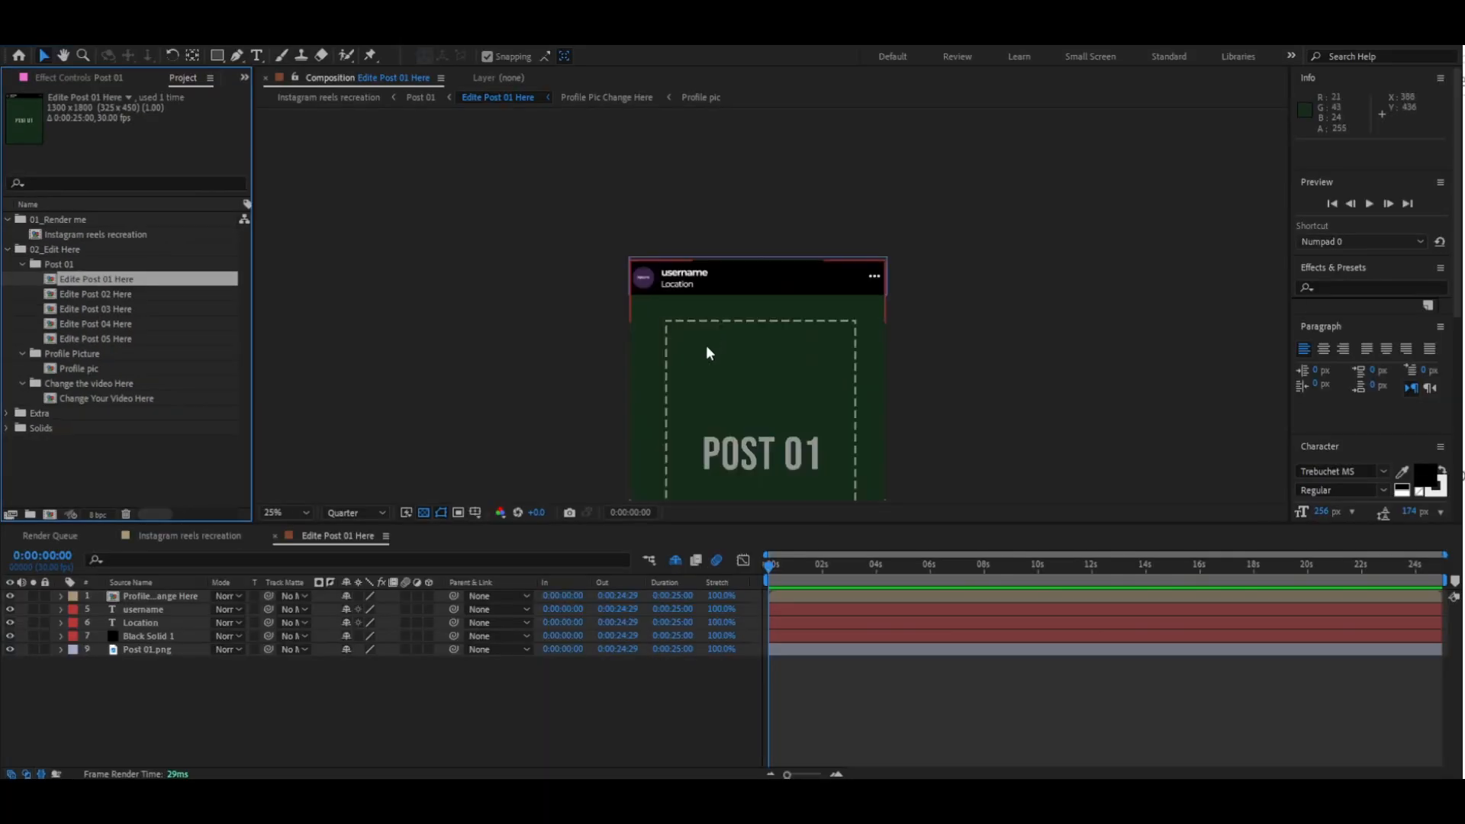
# Change the header's username text to zenxfilms and its location text to india.
pyautogui.click(143, 608)
pyautogui.press('.')
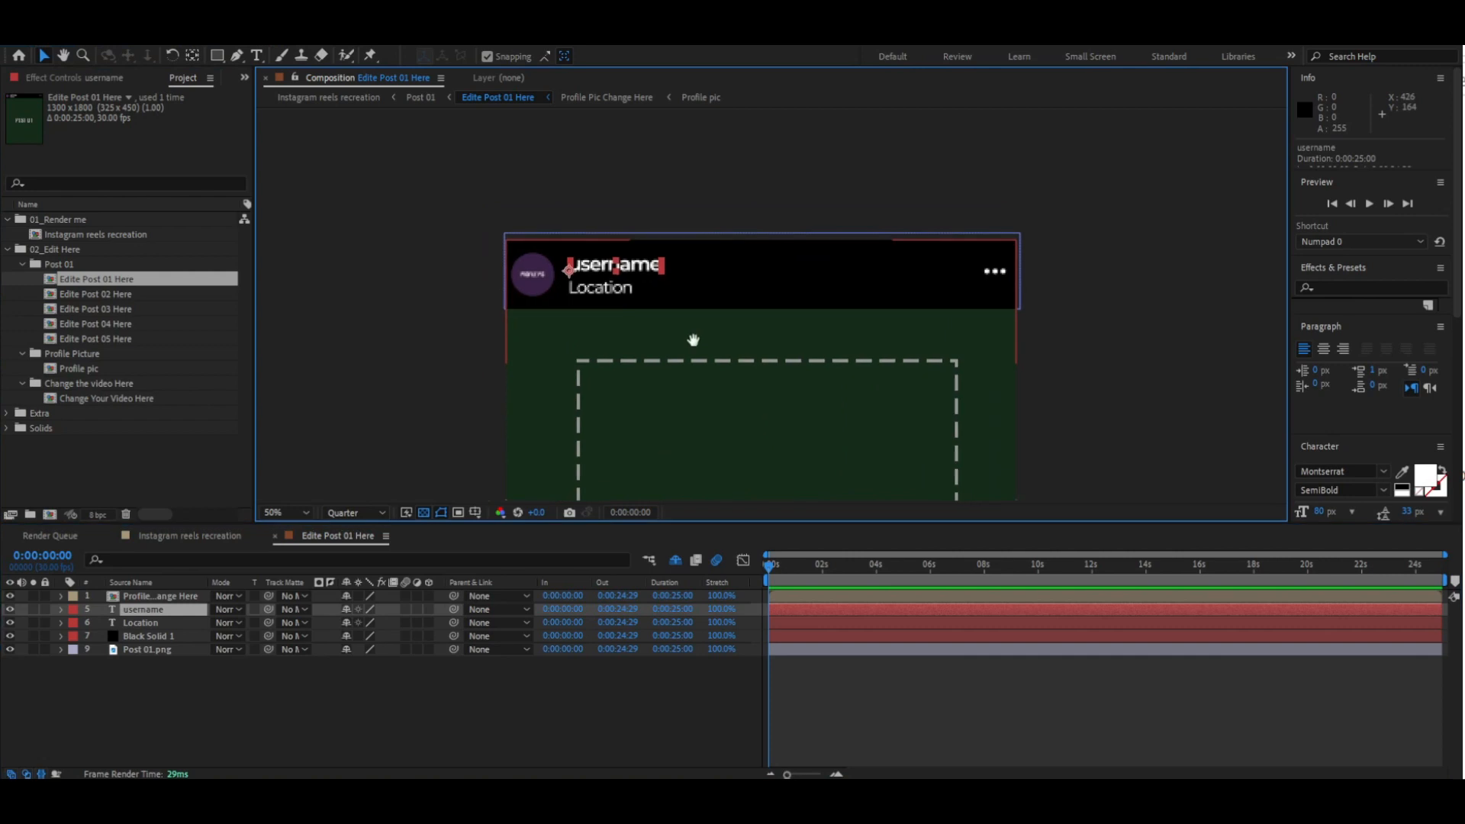
pyautogui.doubleClick(620, 239)
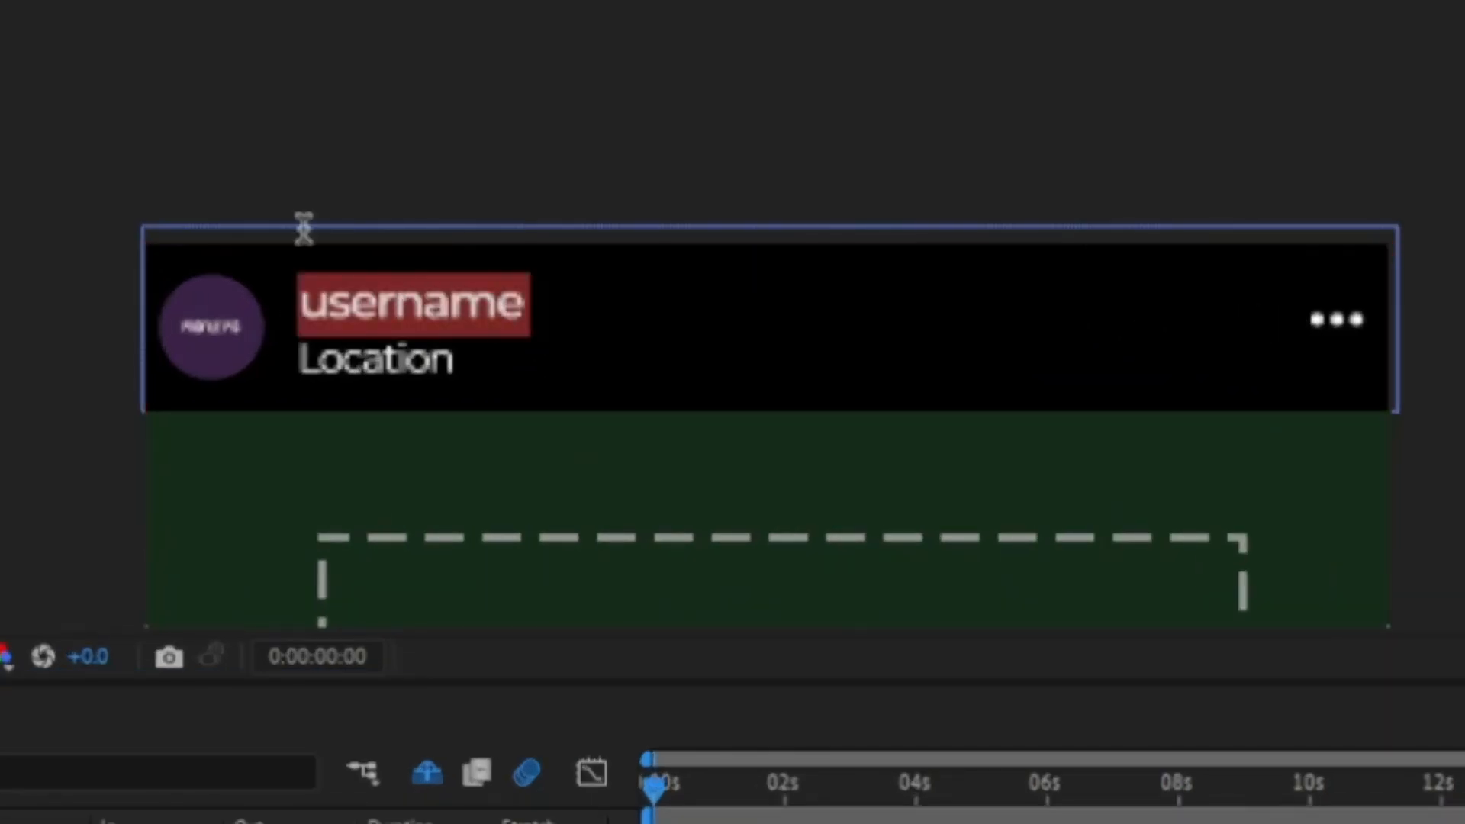
pyautogui.press('BackSpace')
pyautogui.write('ze')
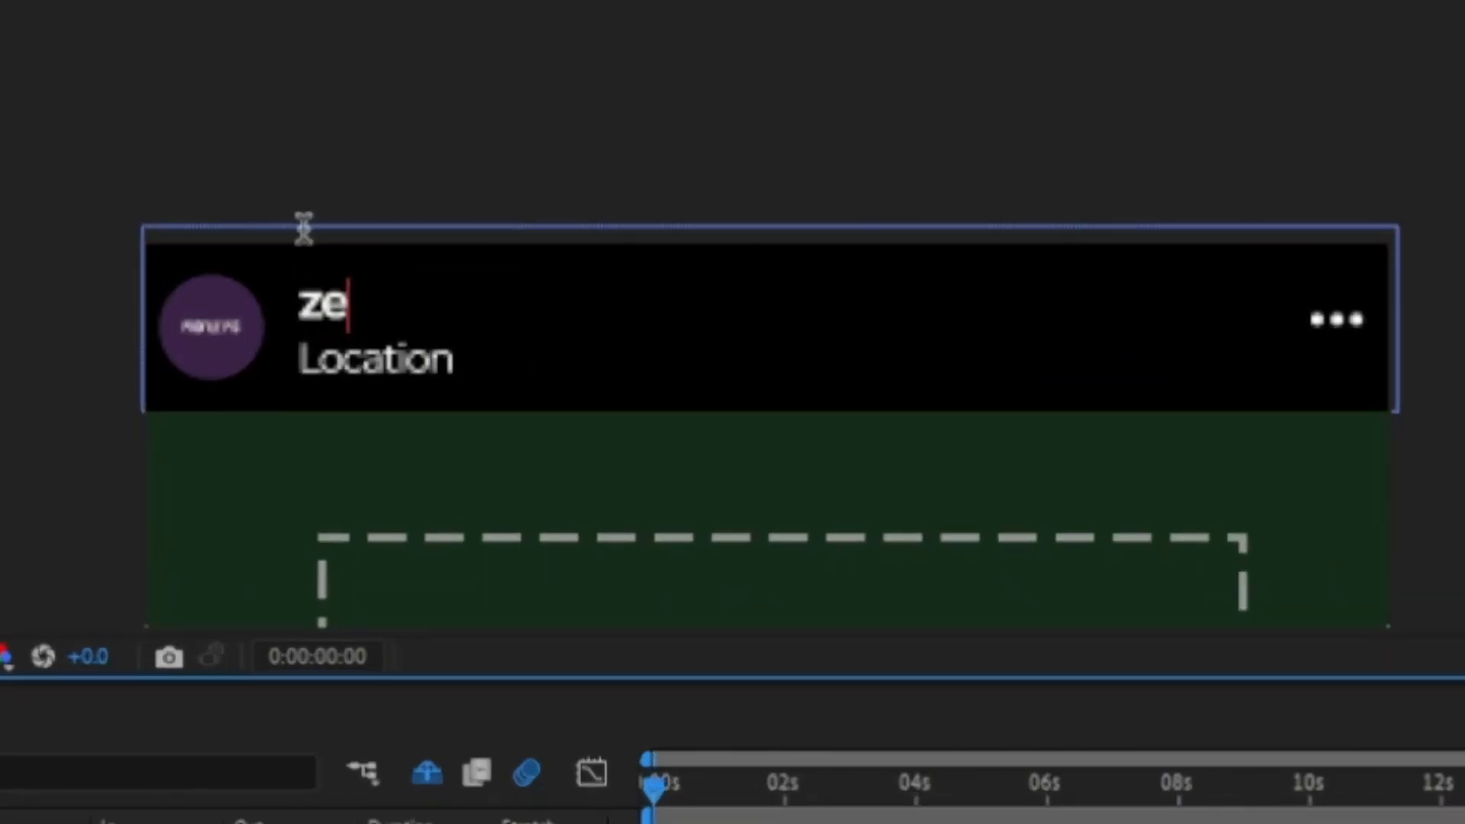
pyautogui.write('nxf')
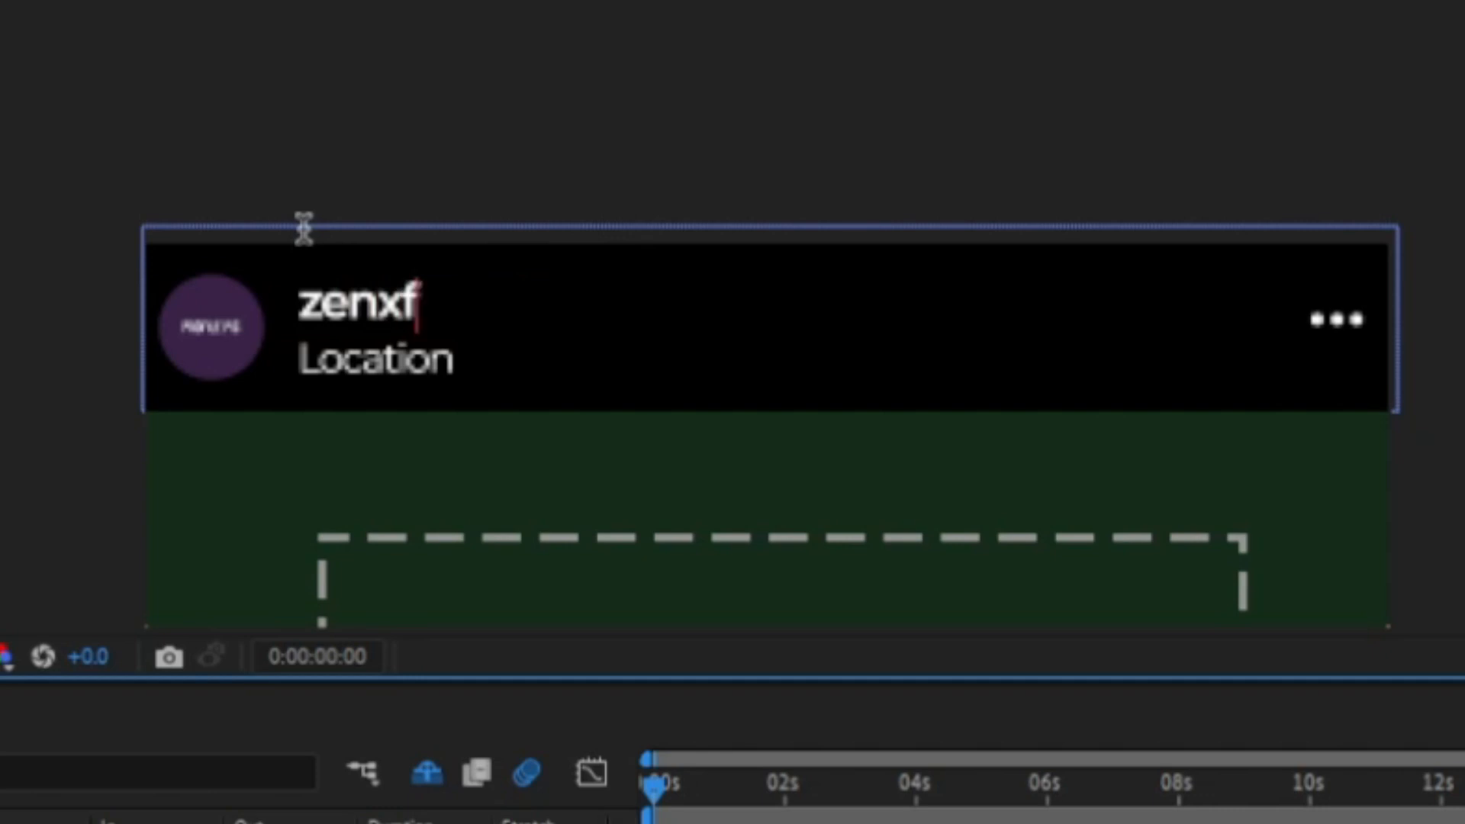
pyautogui.write('ilms')
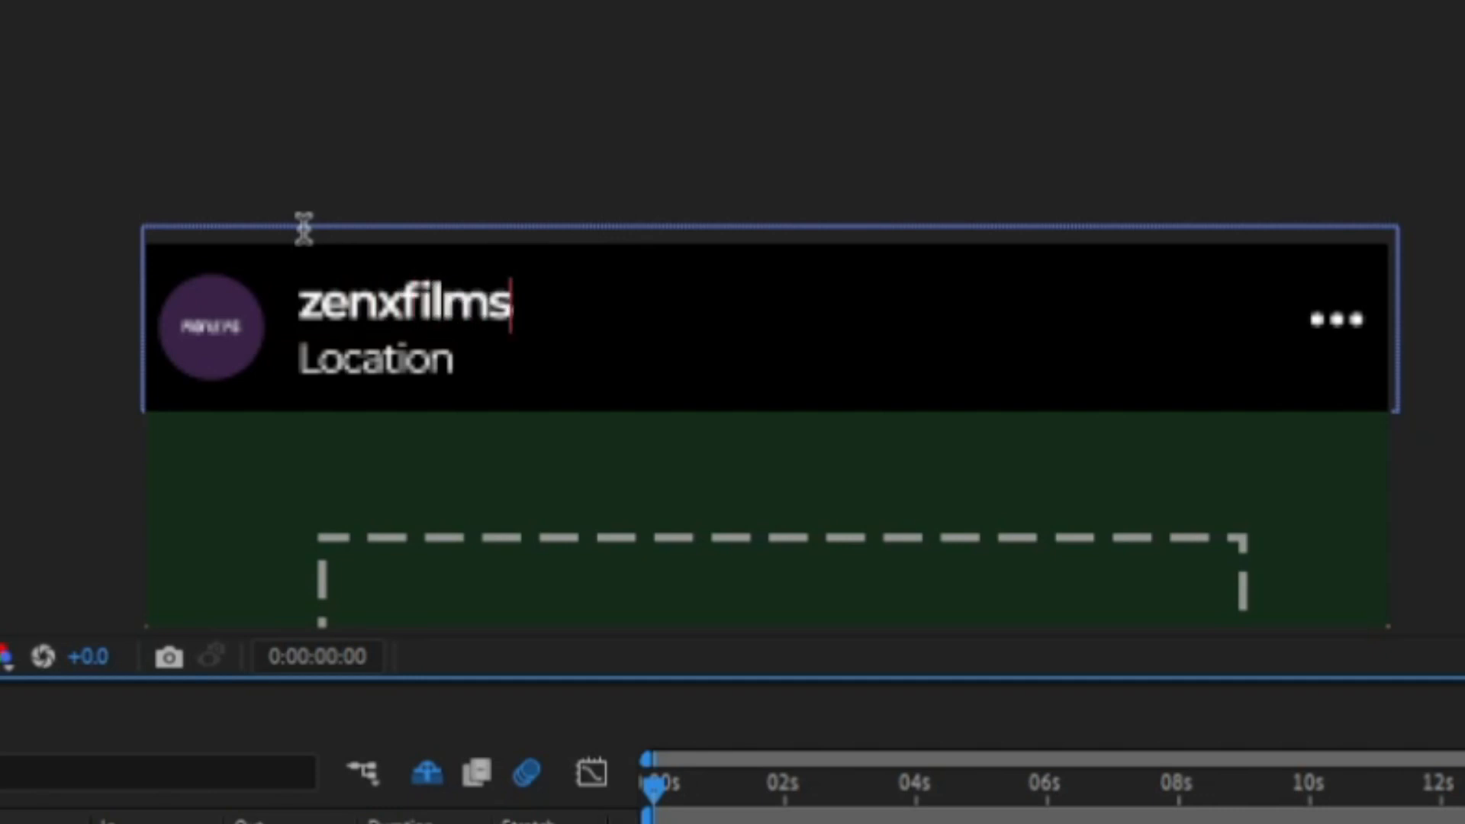
pyautogui.doubleClick(299, 364)
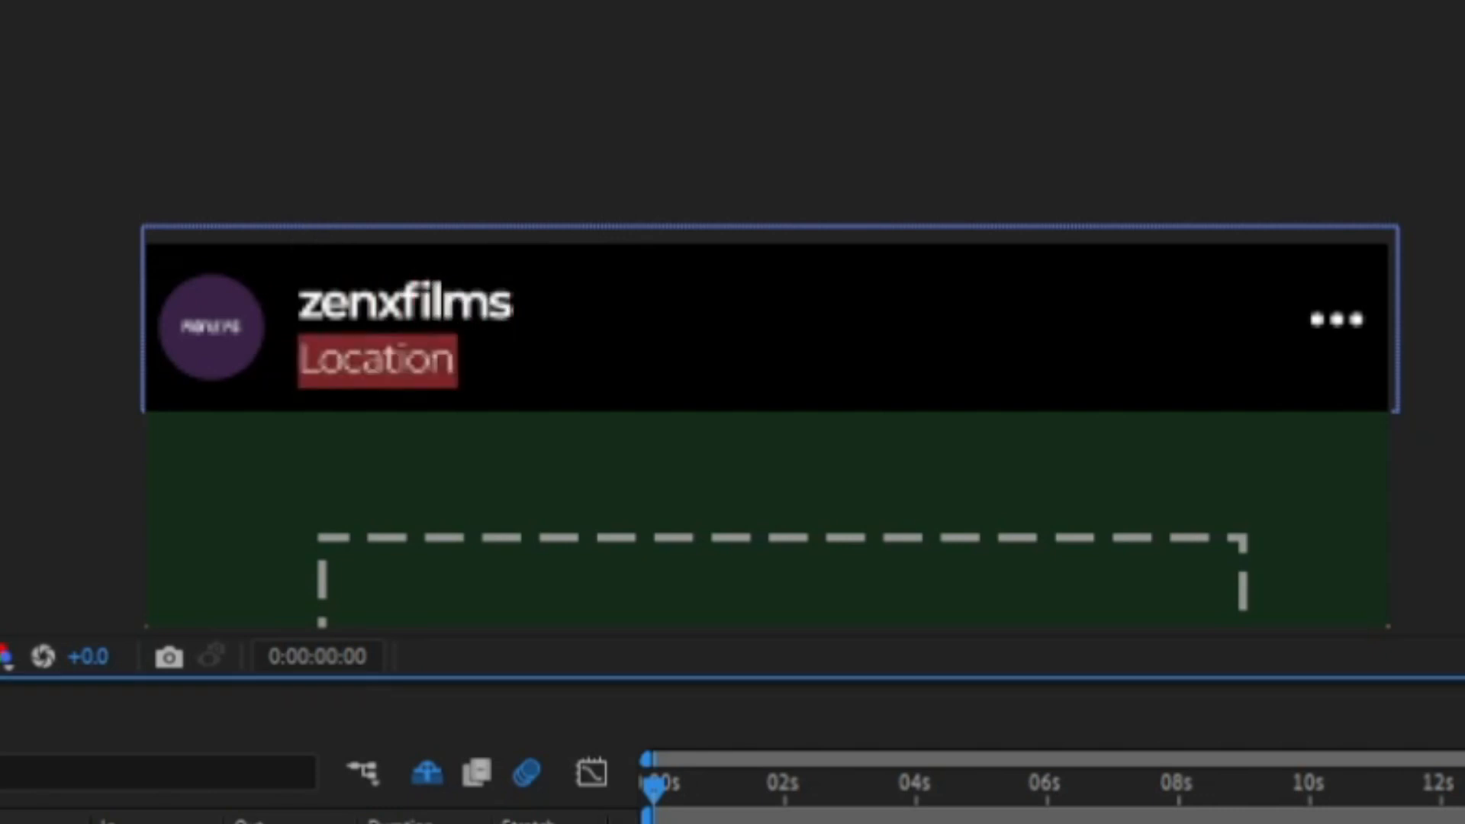
pyautogui.write('india')
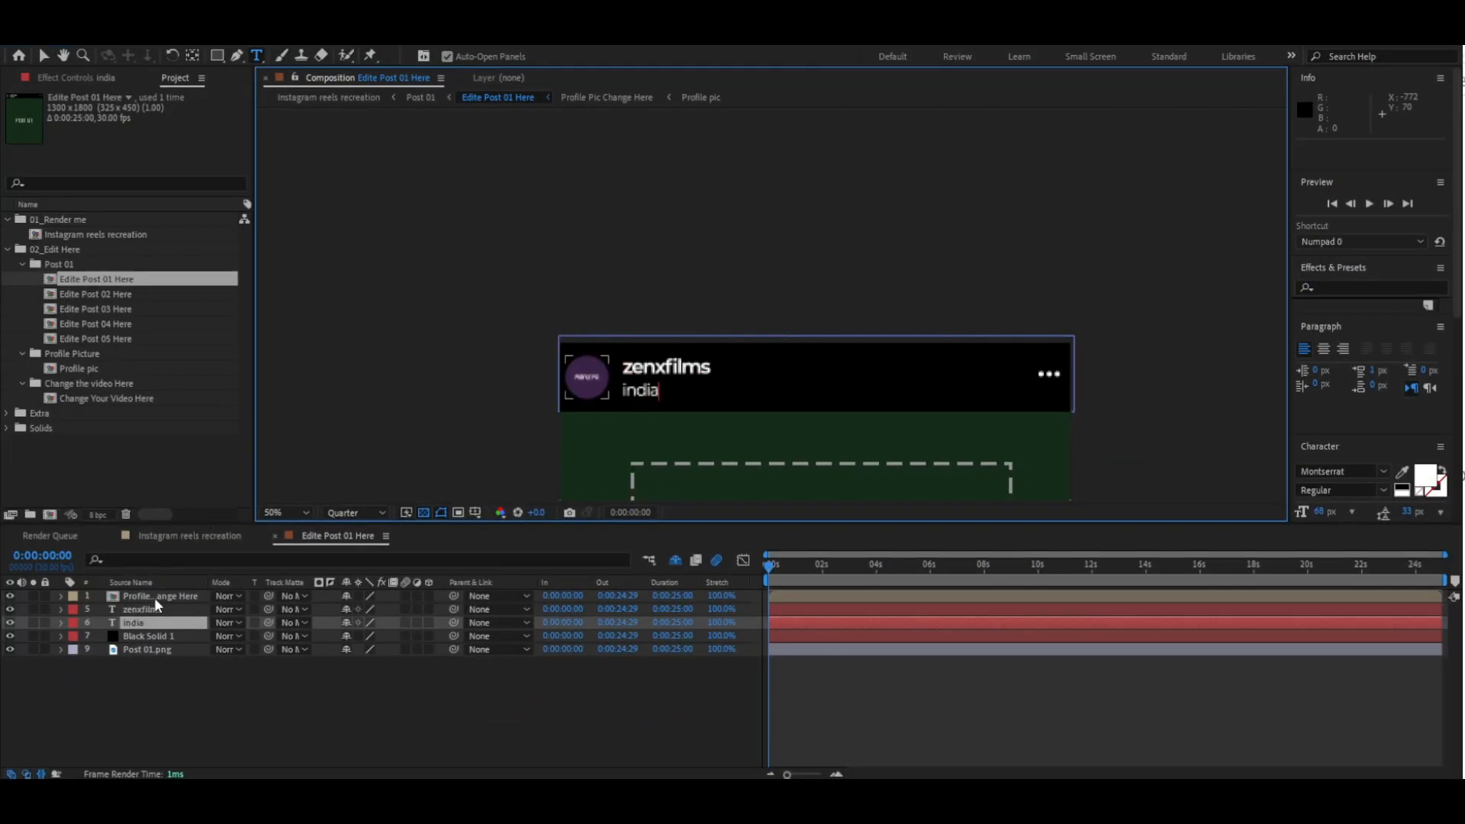
pyautogui.doubleClick(154, 598)
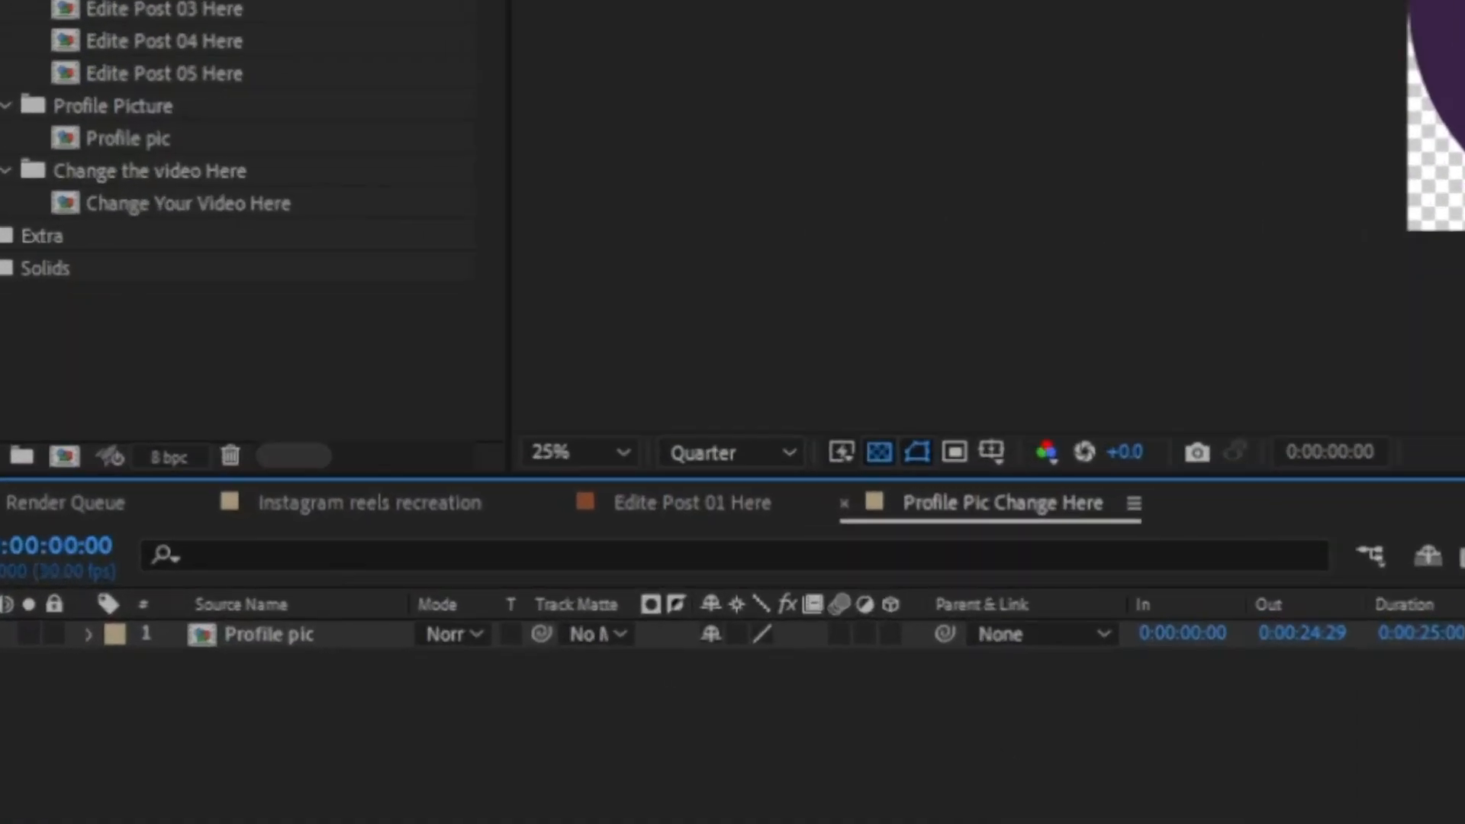
pyautogui.press('Delete')
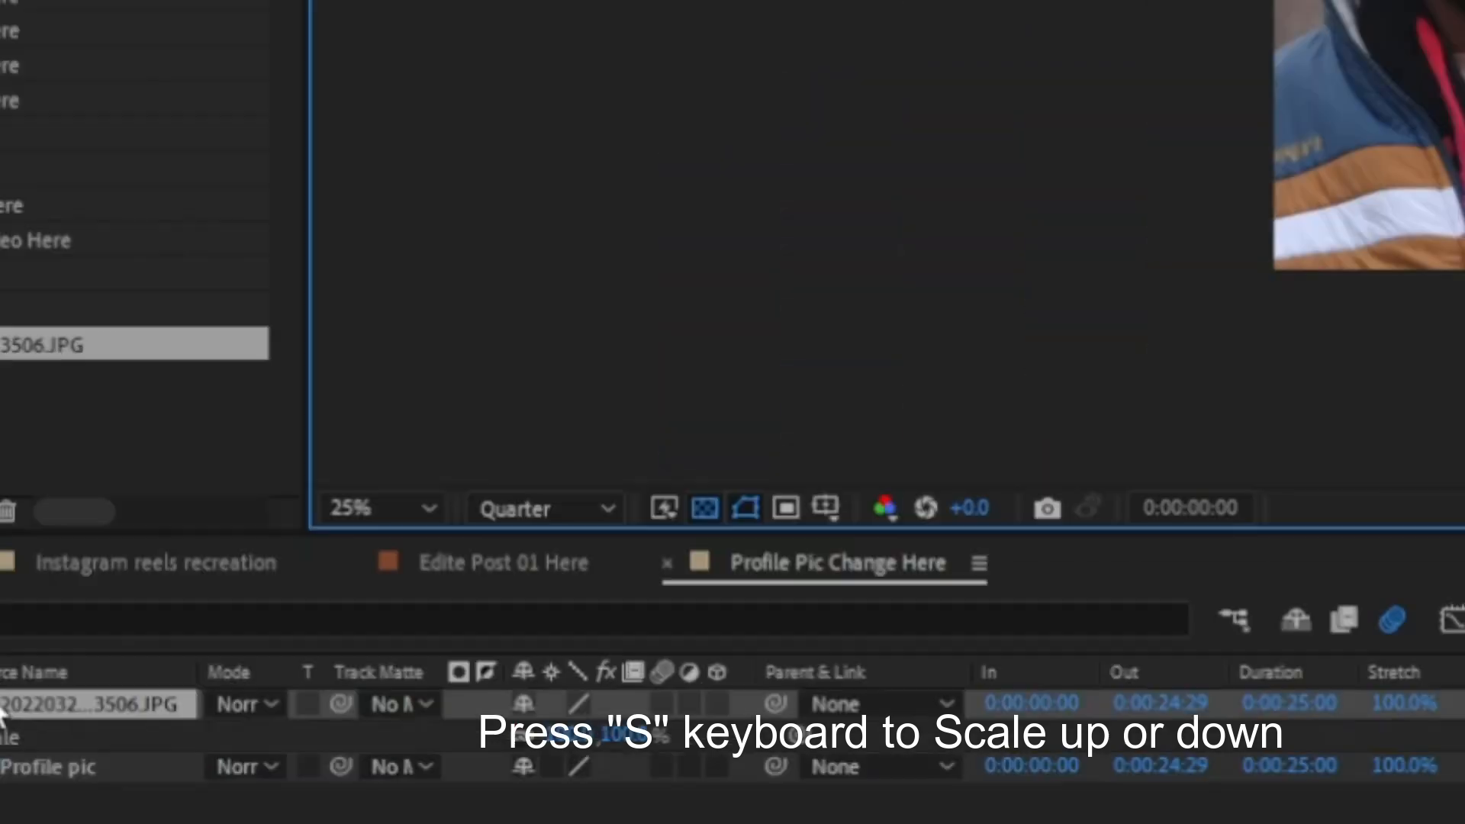
pyautogui.press('s')
pyautogui.moveTo(861, 603); pyautogui.dragTo(687, 582)
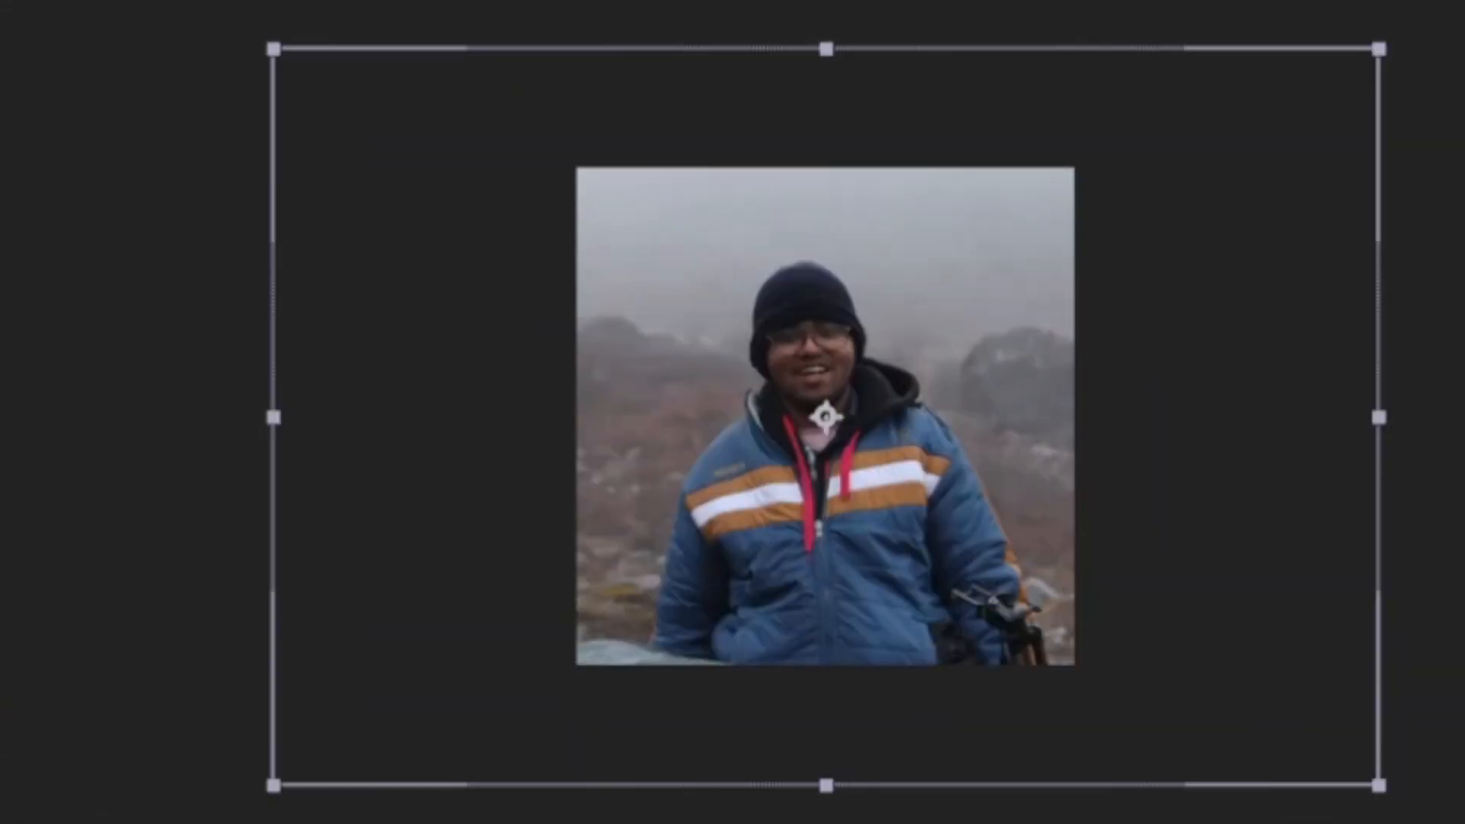
# Select the profile photo layer and activate the Ellipse tool for masking it.
pyautogui.click(218, 679)
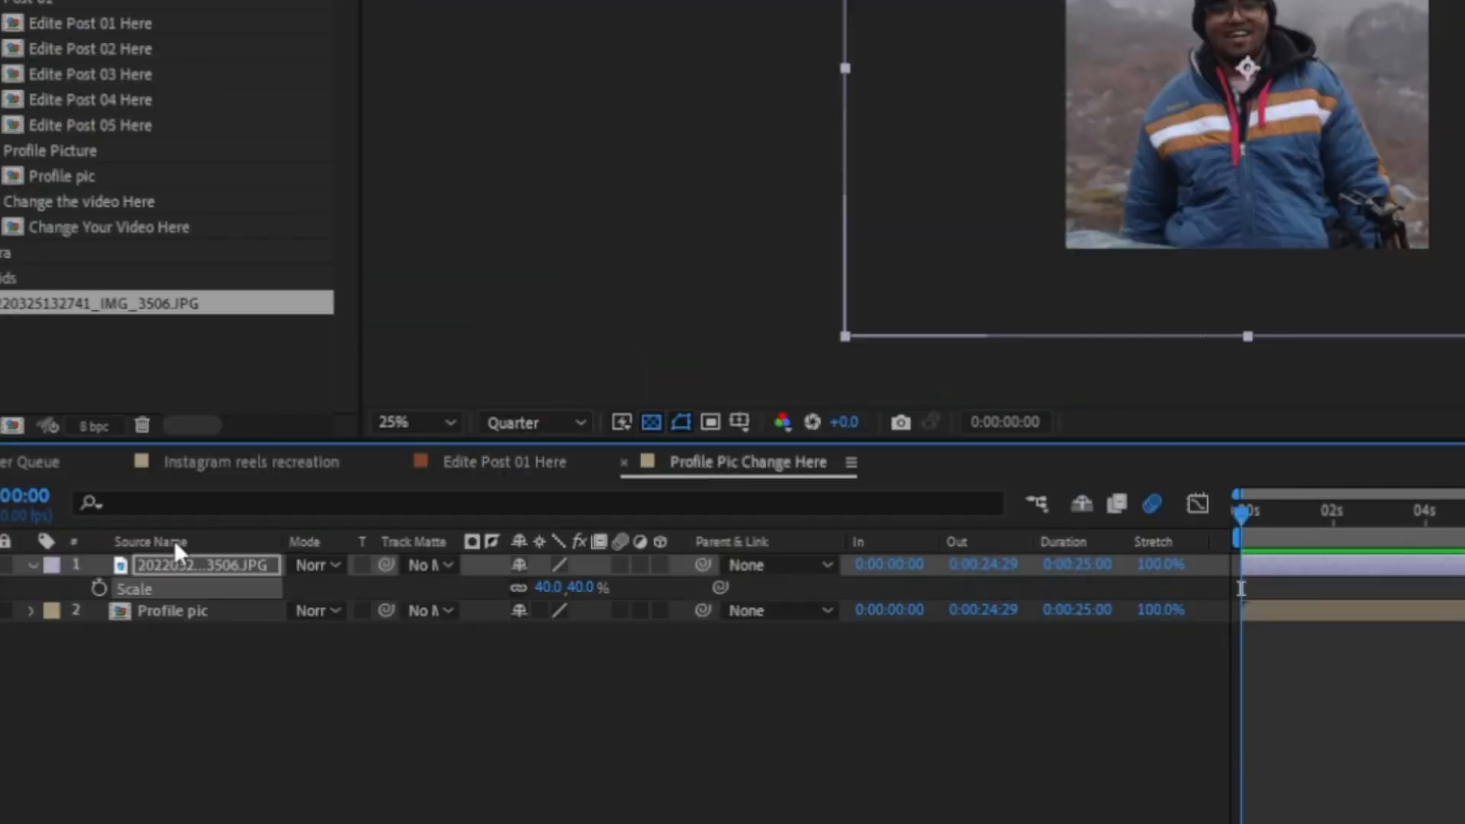
pyautogui.click(171, 542)
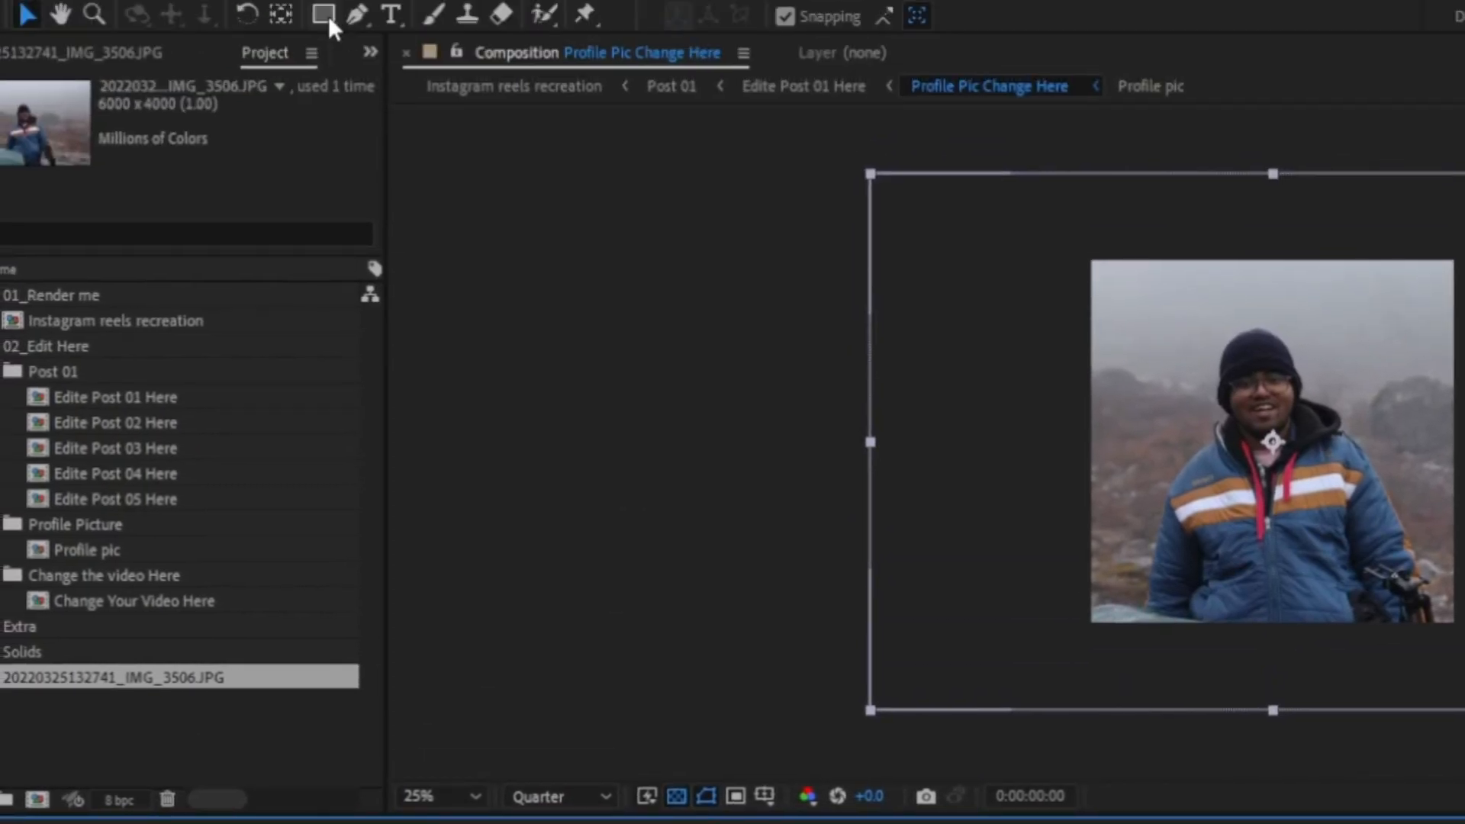
pyautogui.click(329, 21)
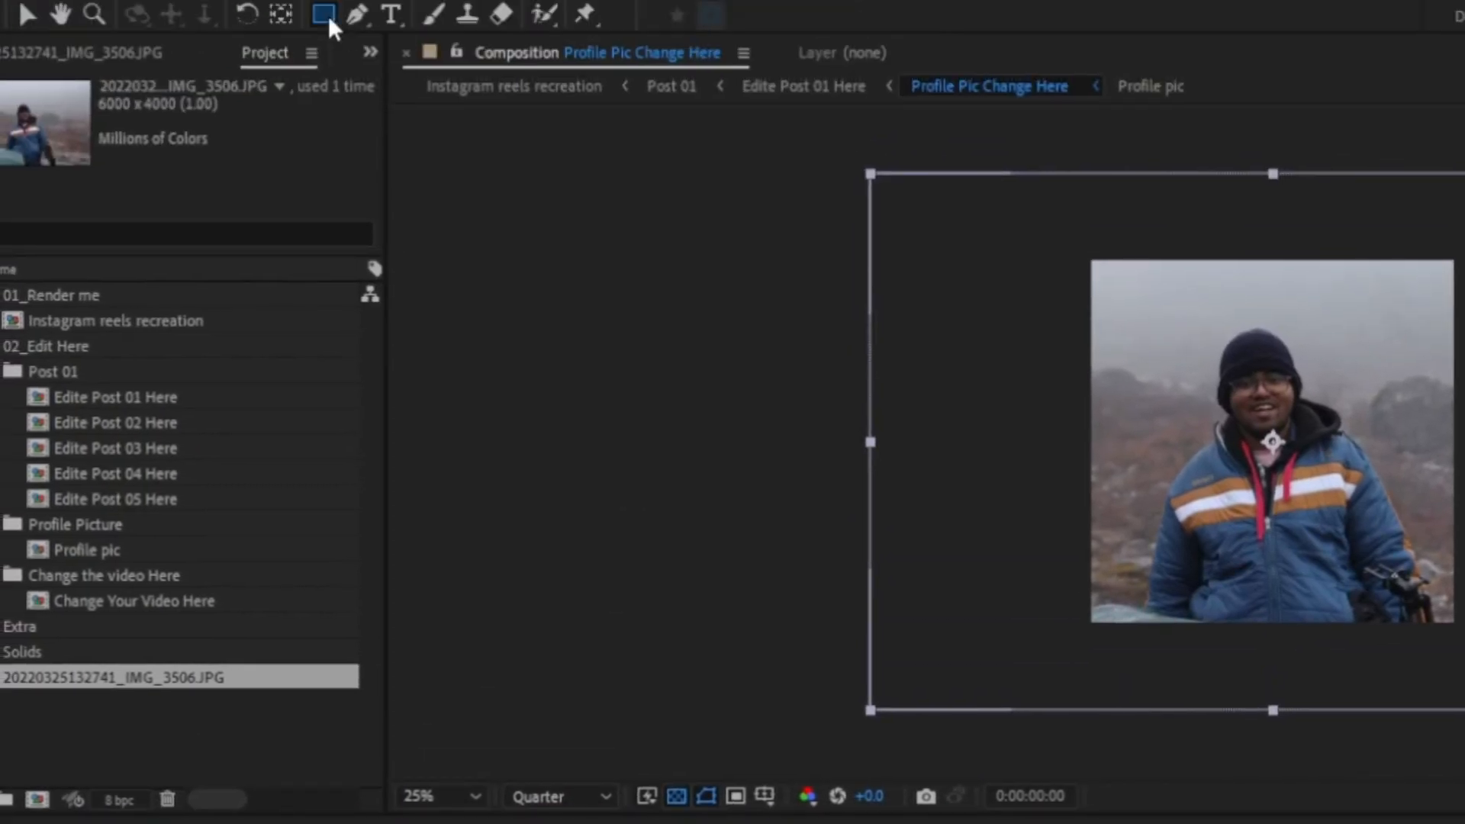
pyautogui.press('q')
pyautogui.press('q')
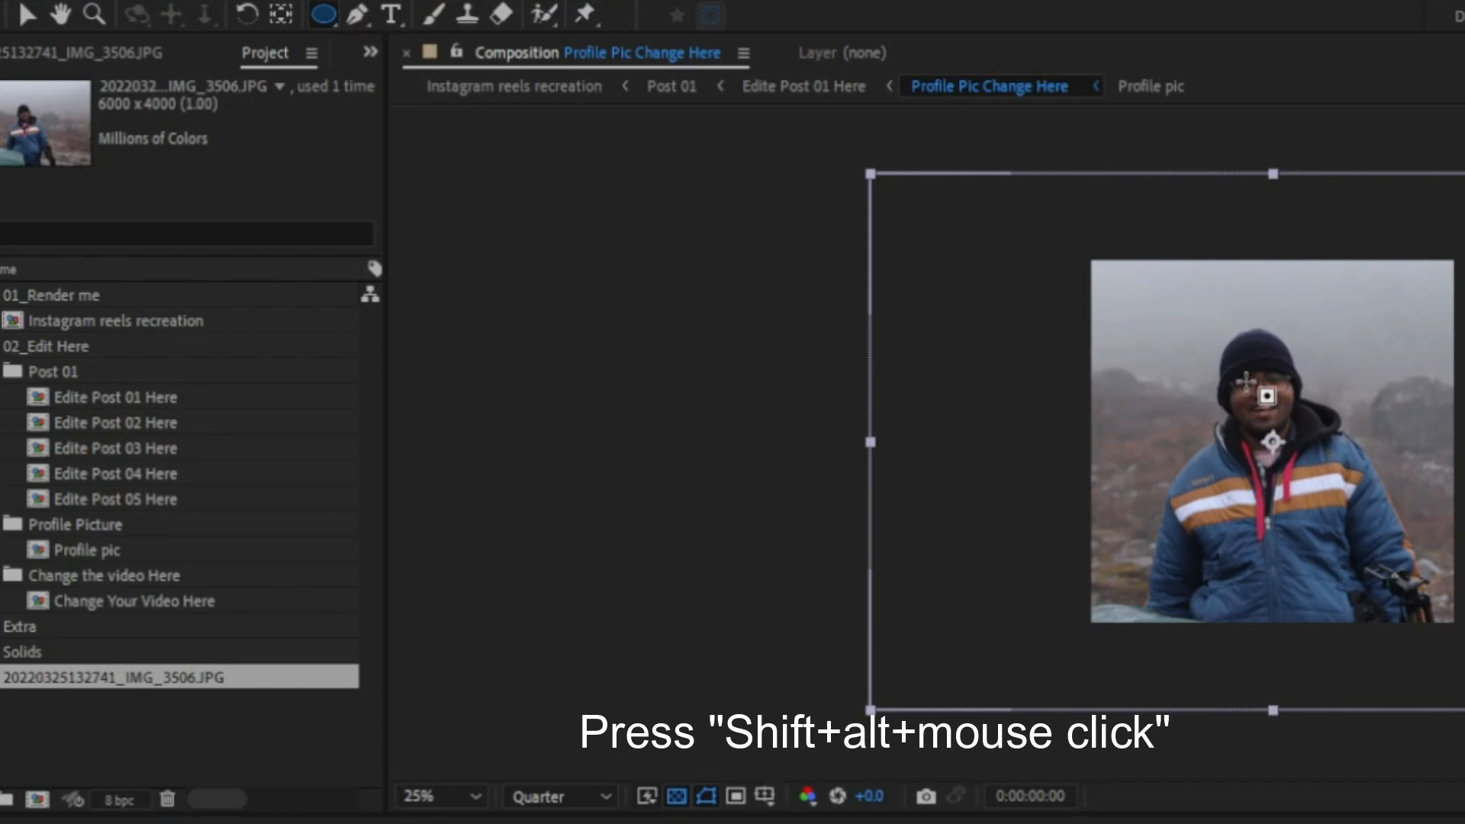
pyautogui.moveTo(1246, 382); pyautogui.dragTo(1464, 624)
pyautogui.moveTo(1015, 503); pyautogui.dragTo(1033, 520)
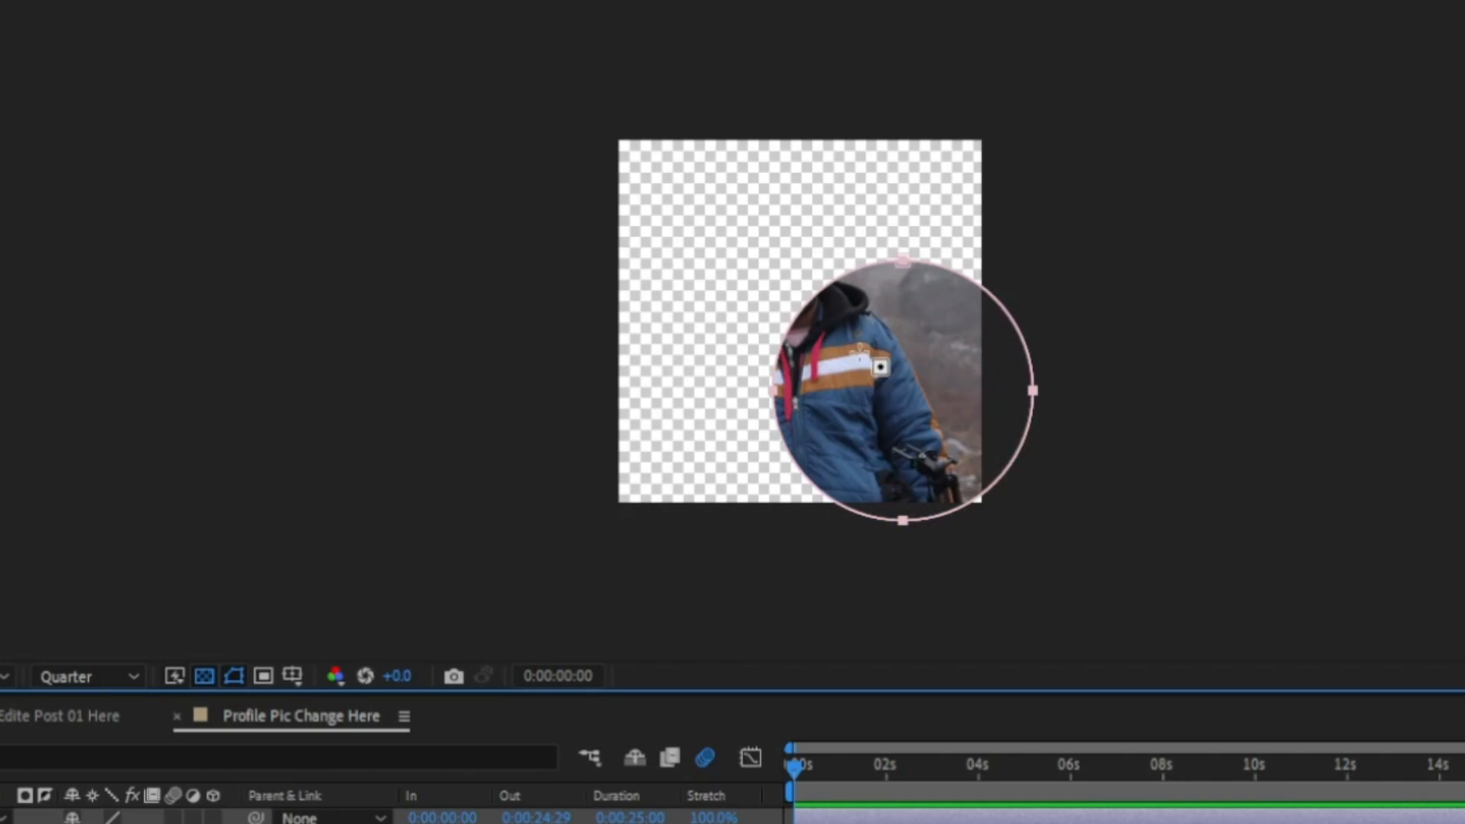
pyautogui.hotkey('ctrl', 'z')
# Draw a circular mask nearly as tall as the frame around the man, and move the layer so the circle is centered.
pyautogui.moveTo(656, 145)
pyautogui.mouseDown()
pyautogui.moveTo(784, 272)
pyautogui.moveTo(948, 350)
pyautogui.moveTo(1021, 466)
pyautogui.mouseUp()
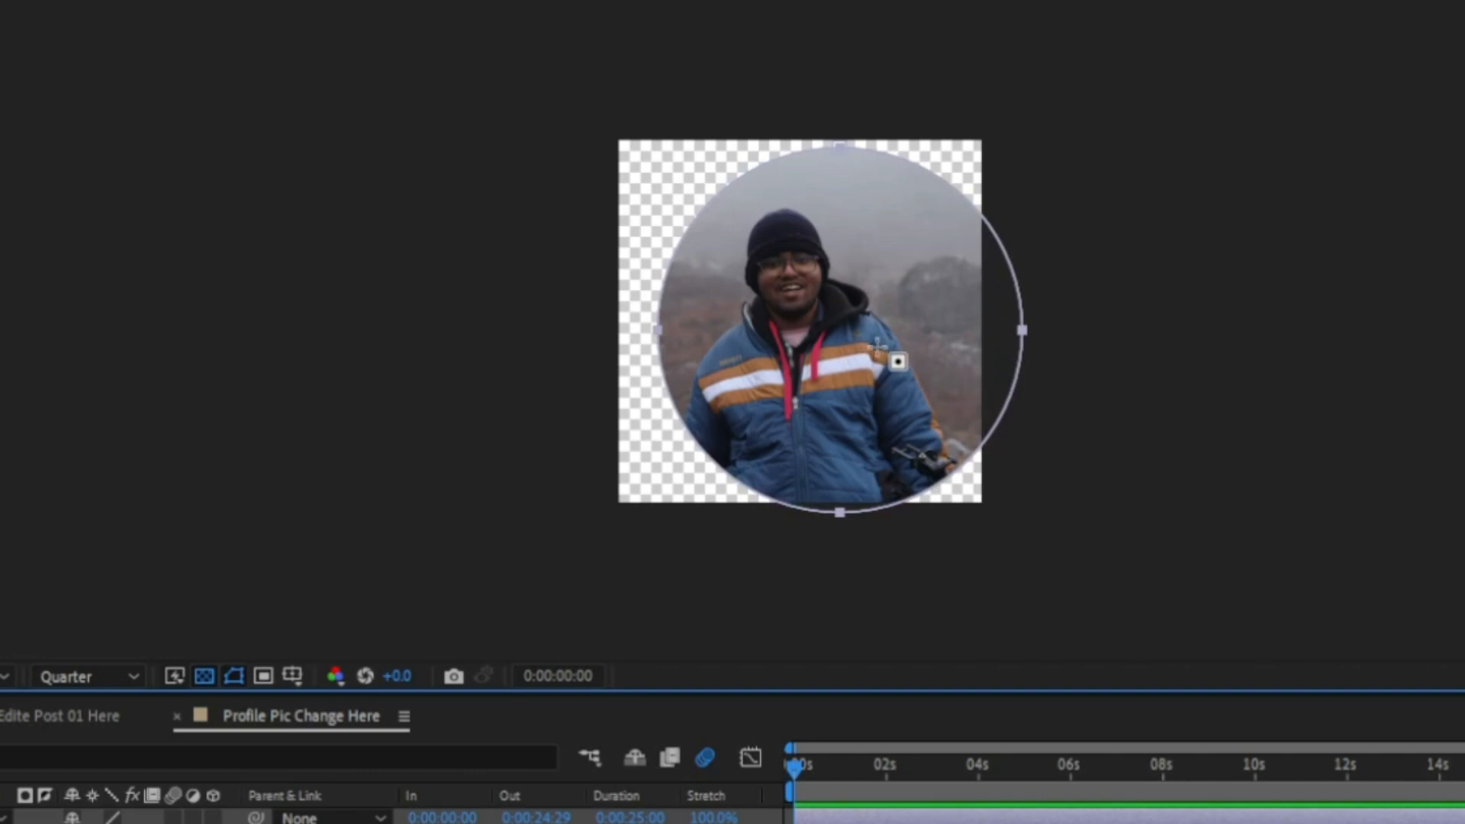
pyautogui.press('v')
pyautogui.moveTo(912, 313); pyautogui.dragTo(875, 312)
# Return to the Edite Post 01 Here composition and set its preview resolution to Full.
pyautogui.click(40, 713)
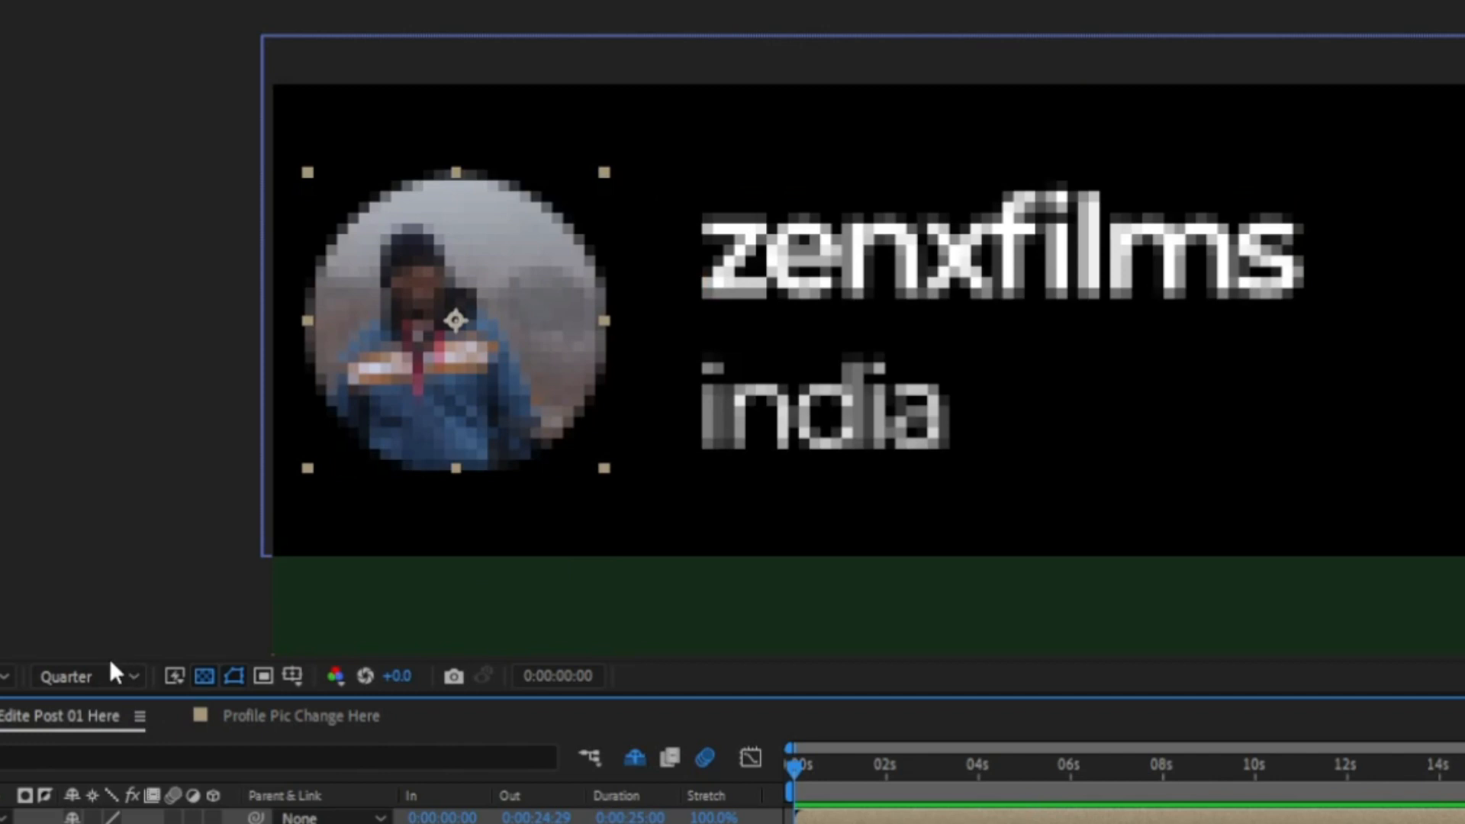
pyautogui.click(75, 742)
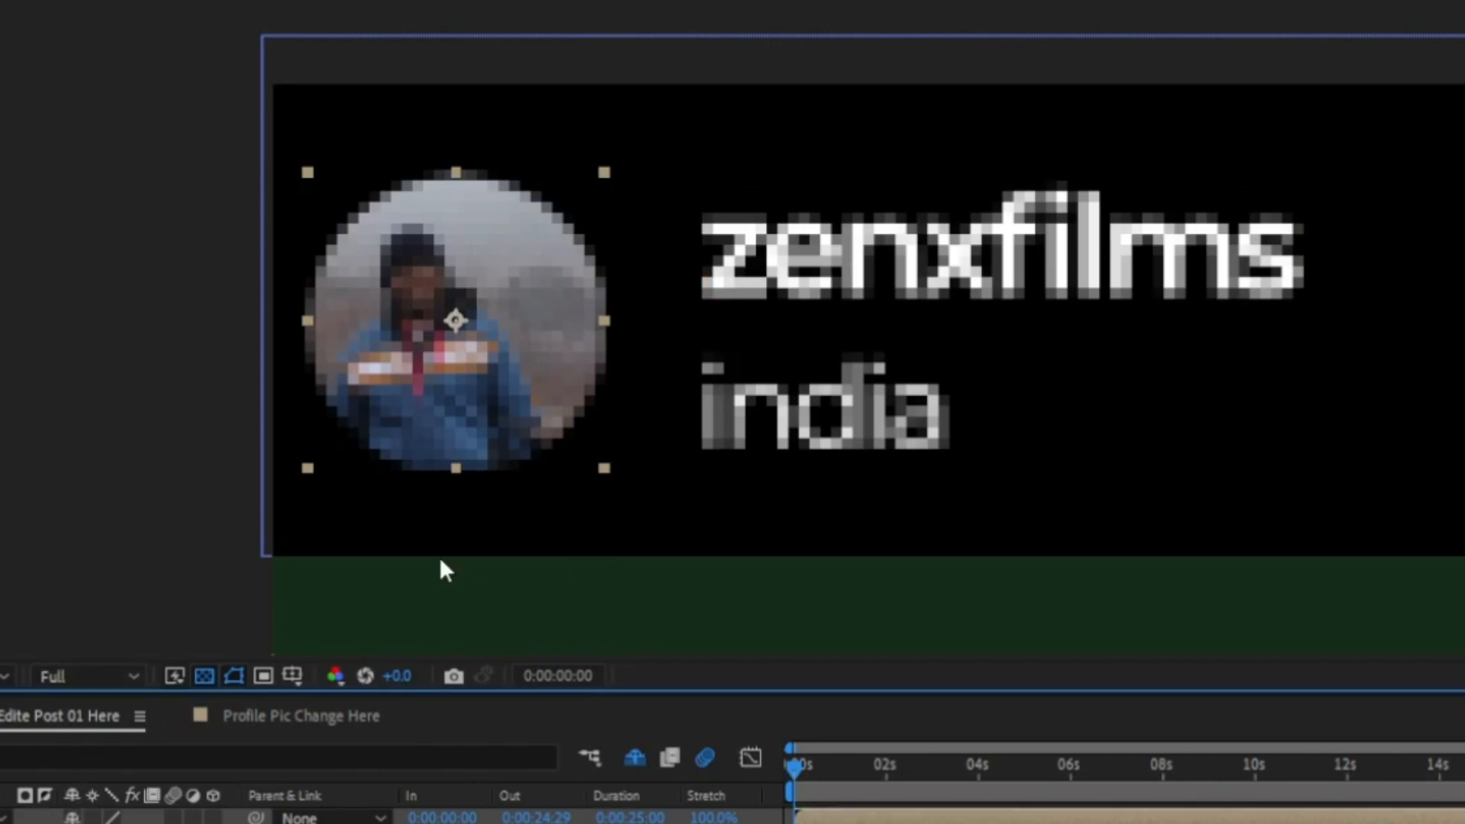
pyautogui.scroll(-3, 597, 305)
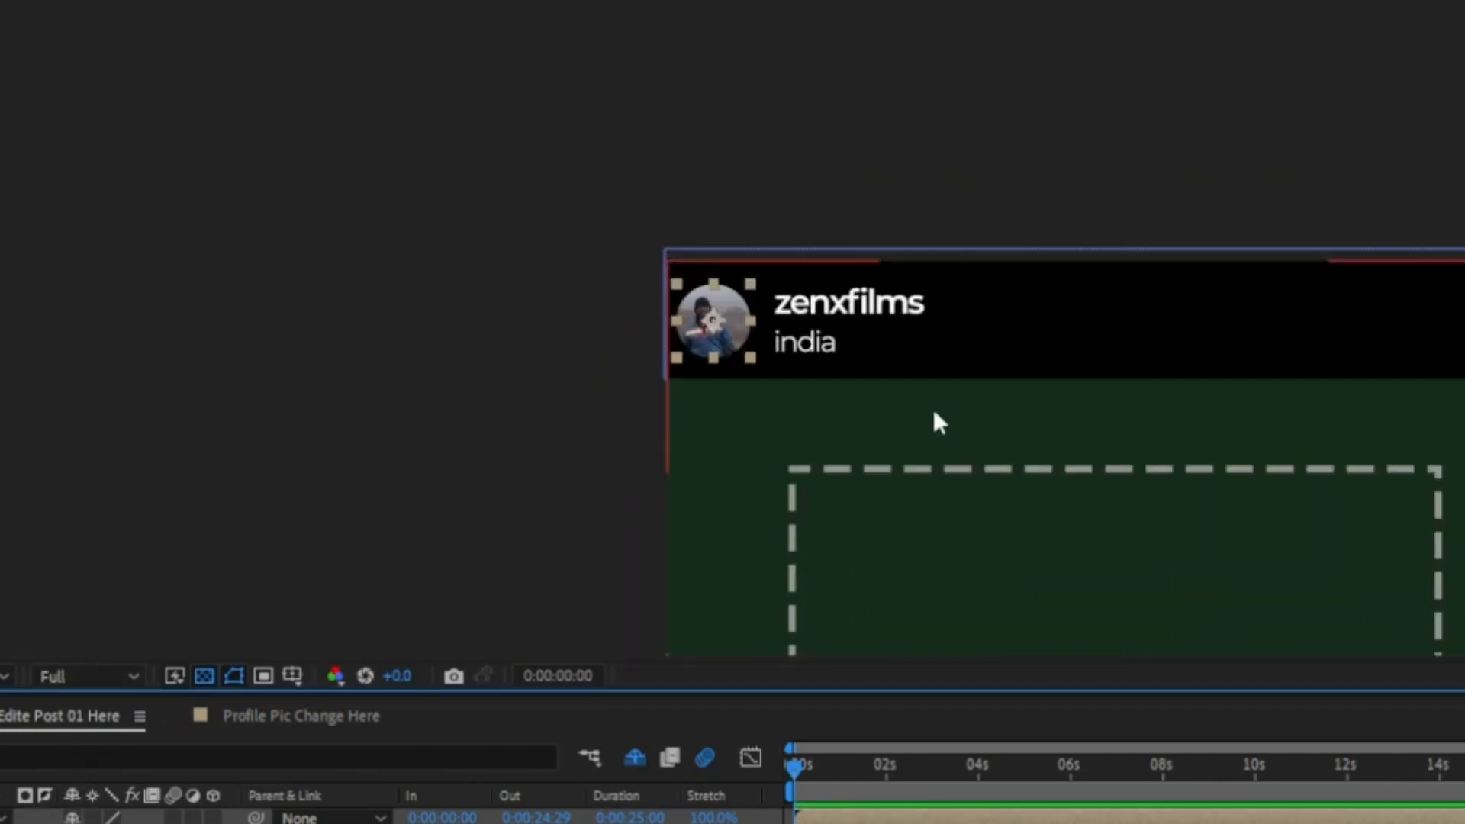
pyautogui.scroll(2, 936, 419)
pyautogui.moveTo(901, 328); pyautogui.dragTo(750, 137)
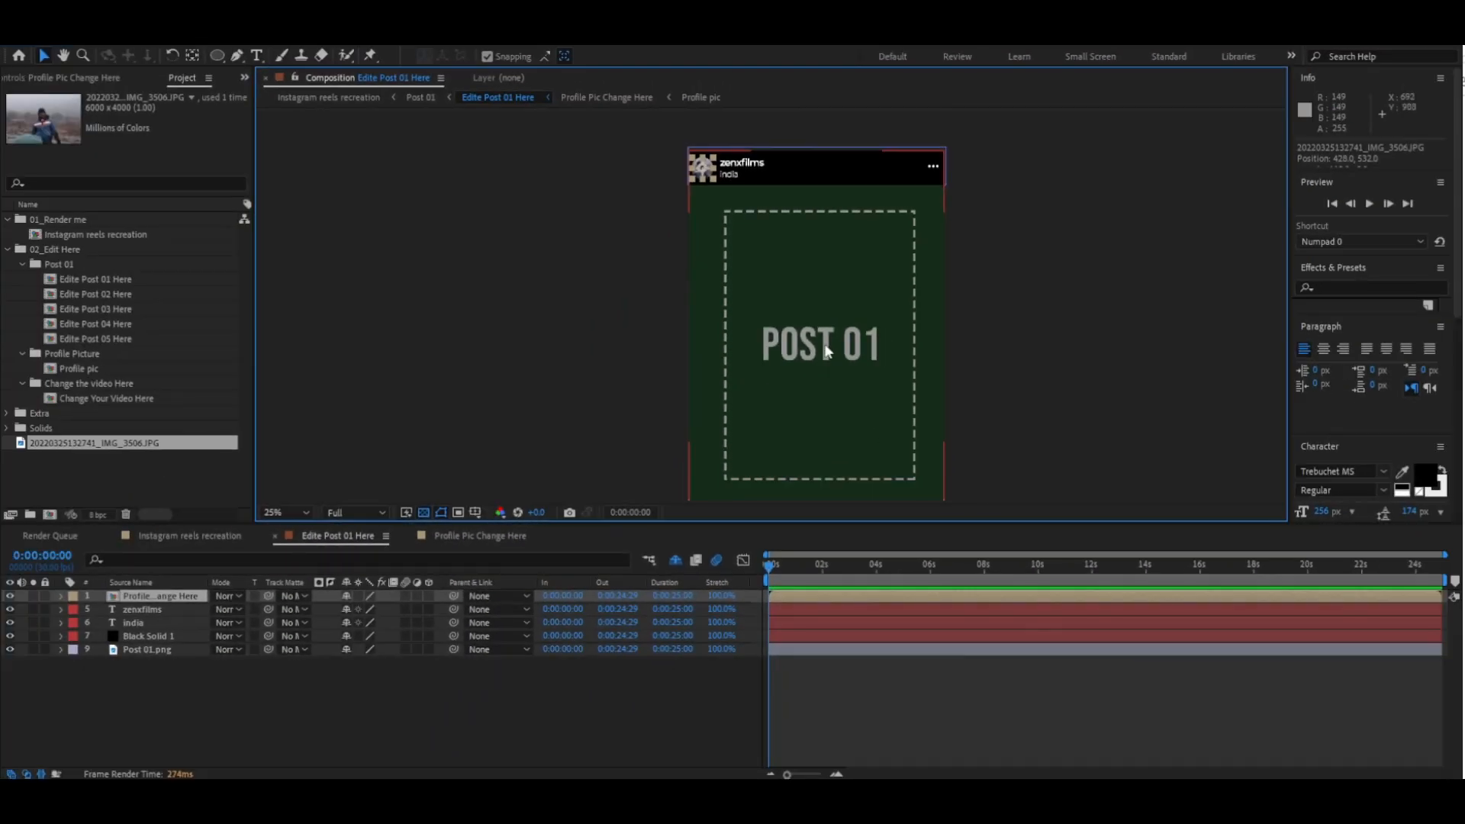
# Hide the Post 01.png placeholder and add IMG_20230623_144919.jpg to the composition.
pyautogui.click(10, 649)
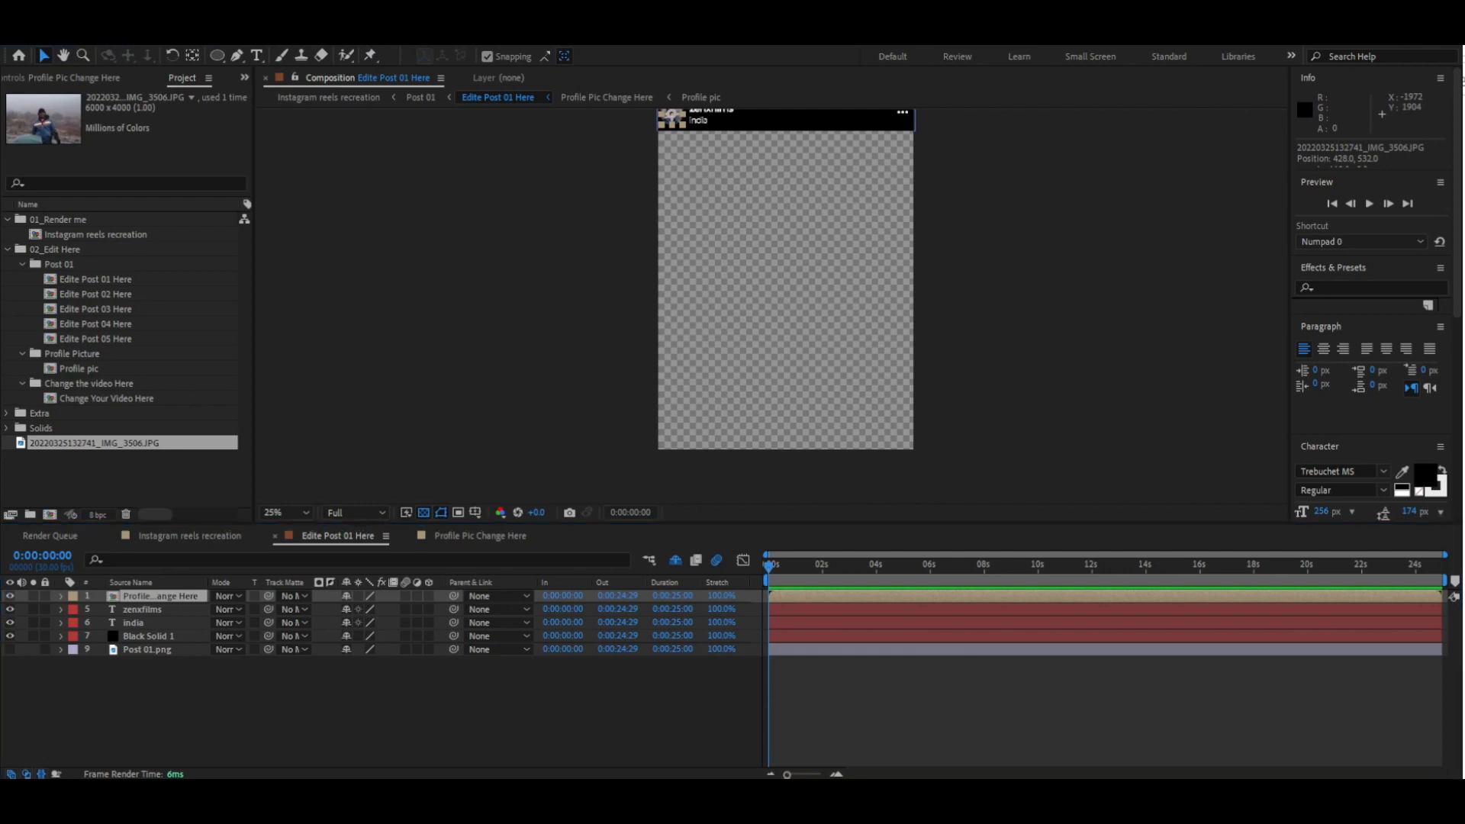
pyautogui.moveTo(270, 478); pyautogui.dragTo(441, 709)
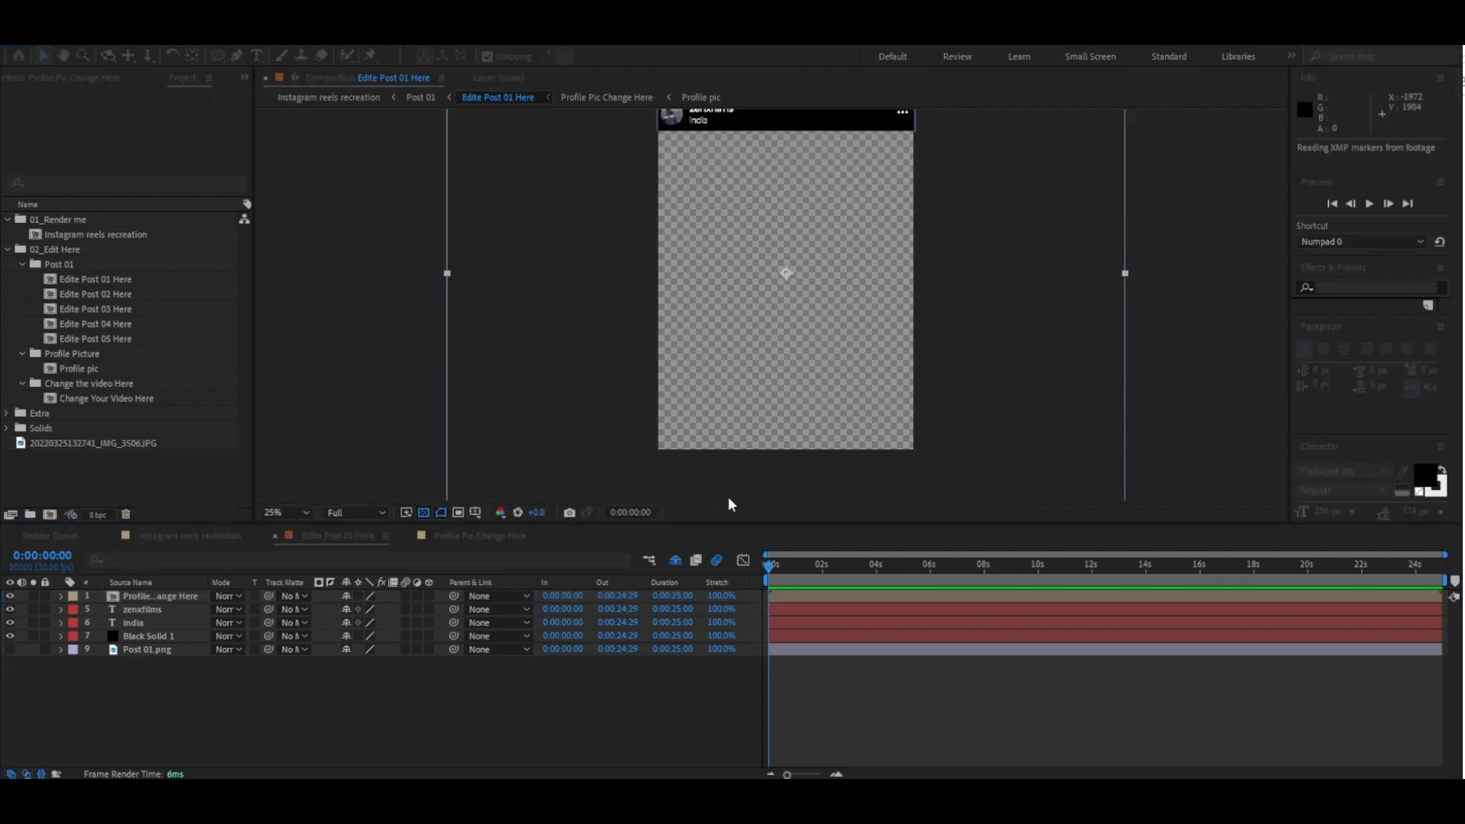
pyautogui.press('s')
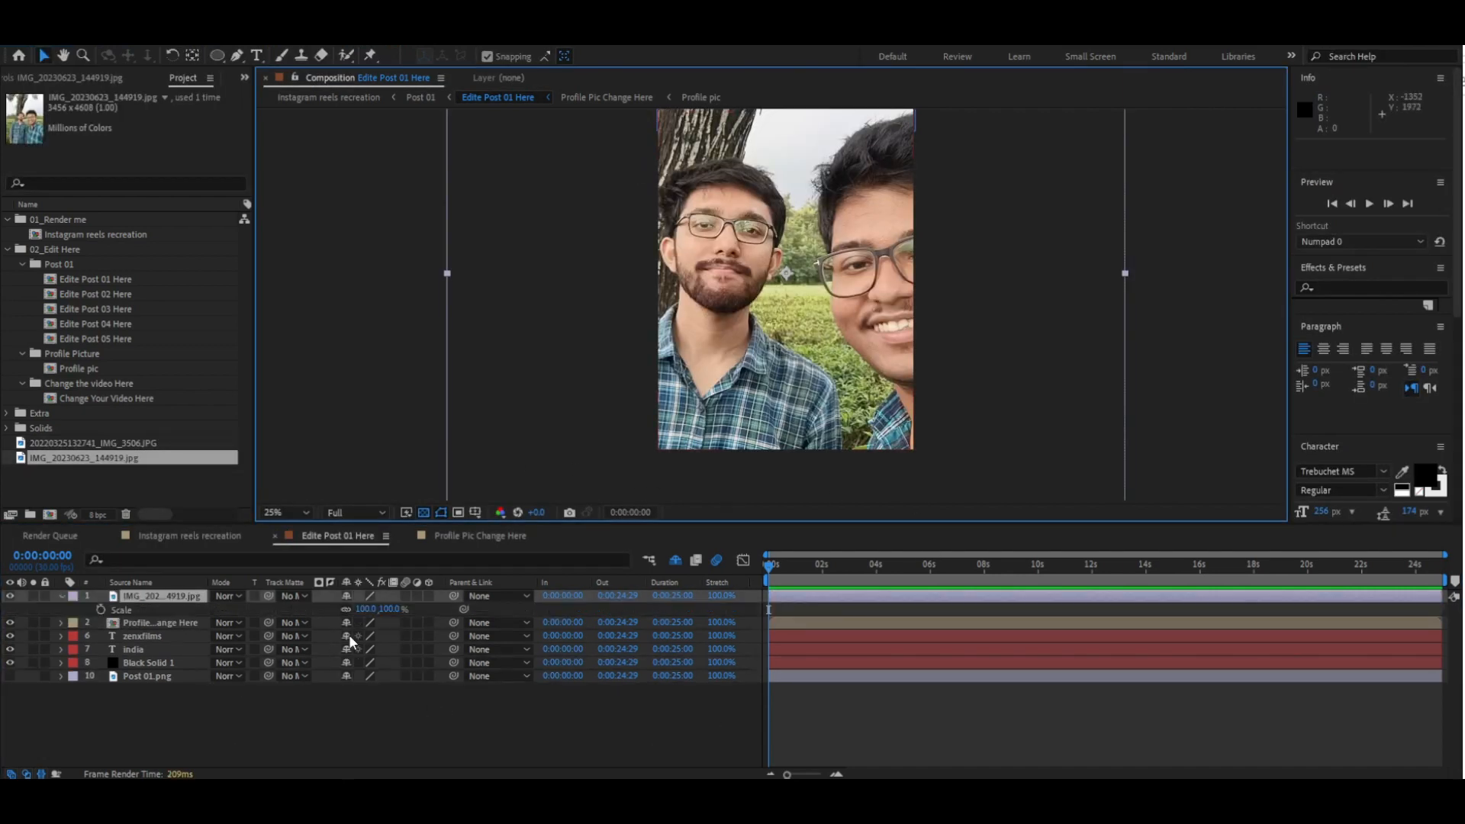
# Place the IMG_20230623_144919.jpg layer beneath Post 01.png and scale it to 39% to fill the frame.
pyautogui.moveTo(172, 600); pyautogui.dragTo(313, 677)
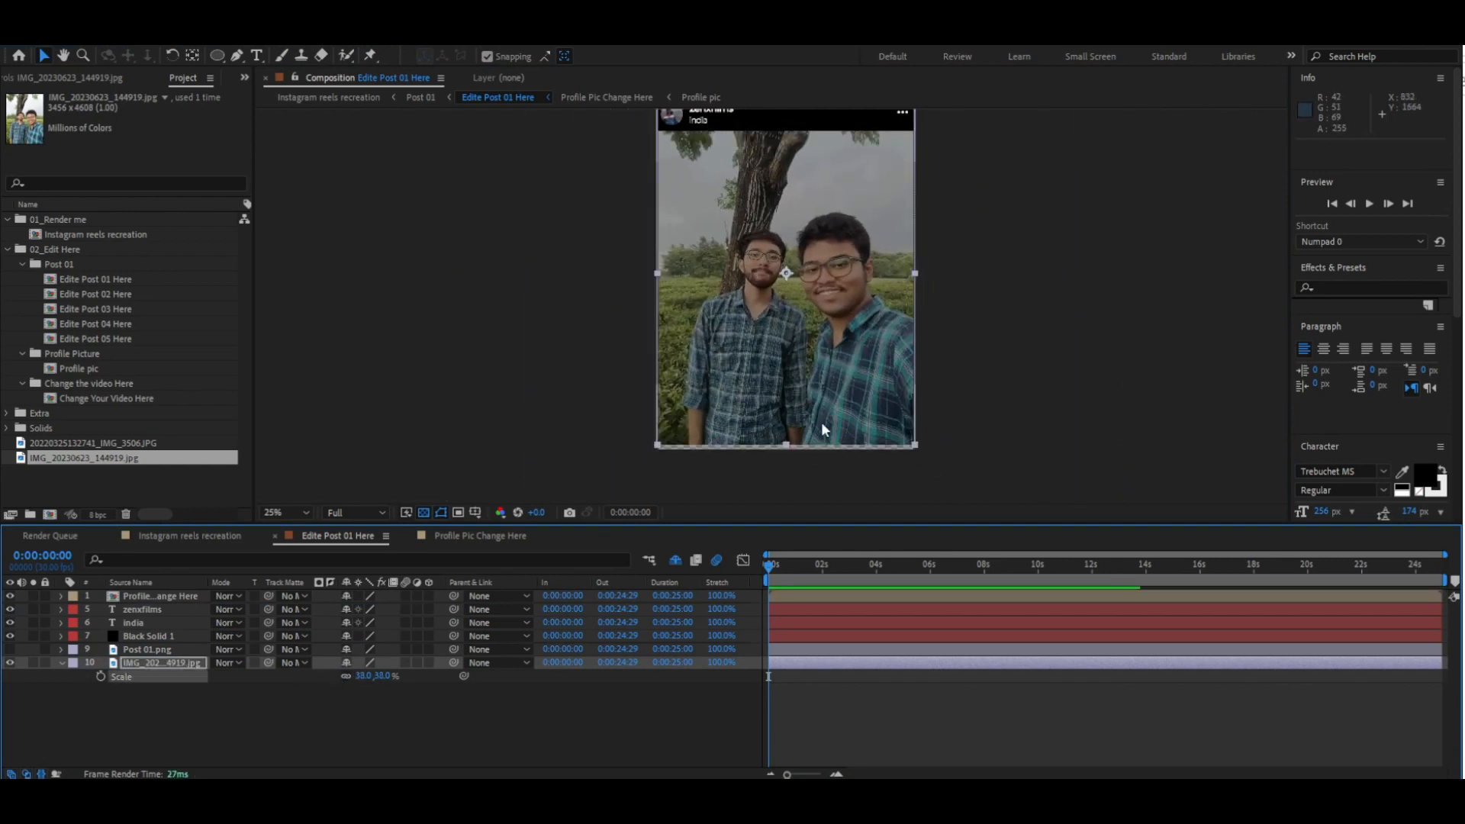
pyautogui.moveTo(363, 677); pyautogui.dragTo(353, 667)
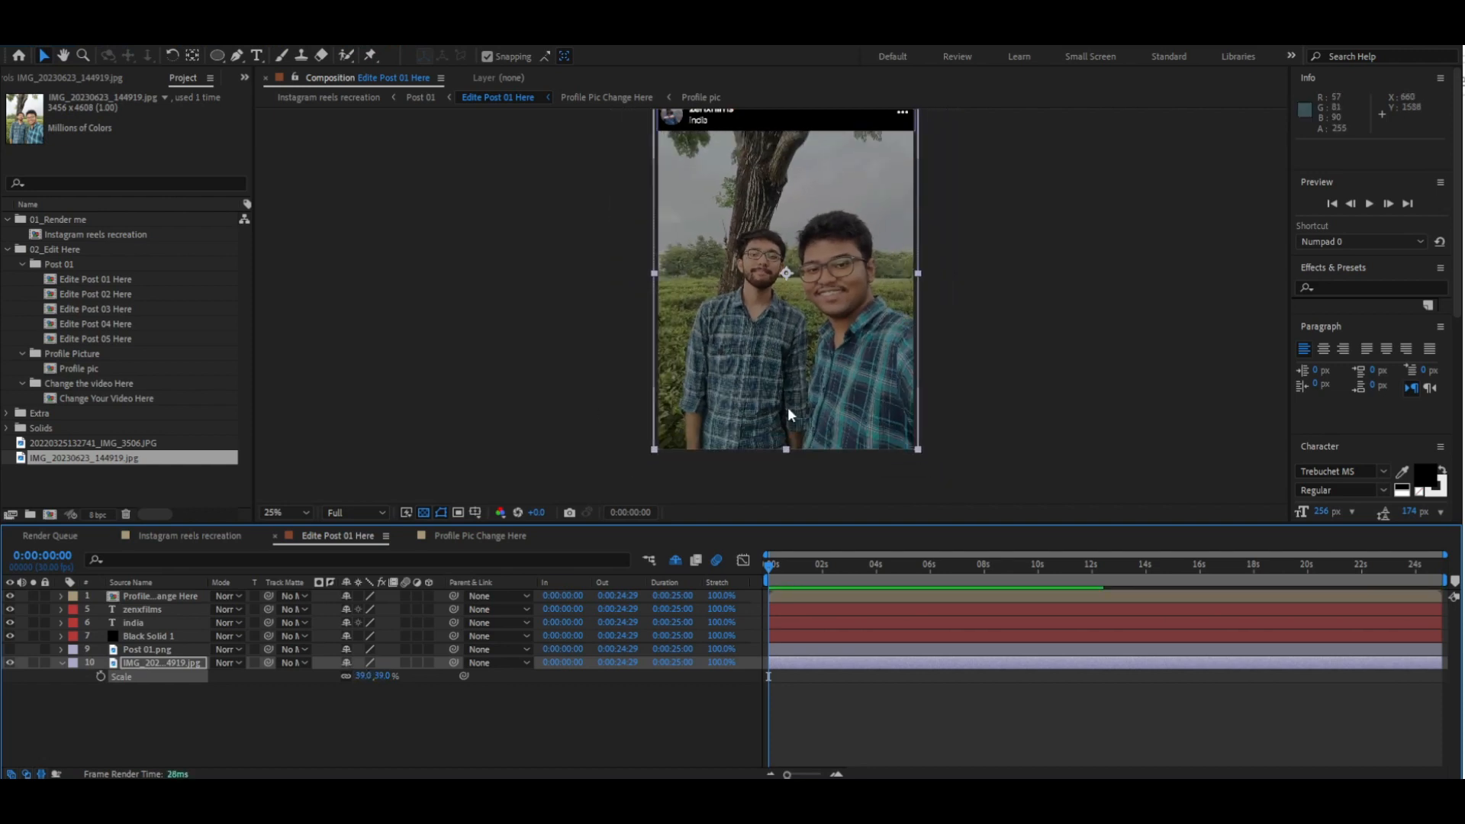
pyautogui.scroll(2, 787, 406)
pyautogui.scroll(-4, 629, 329)
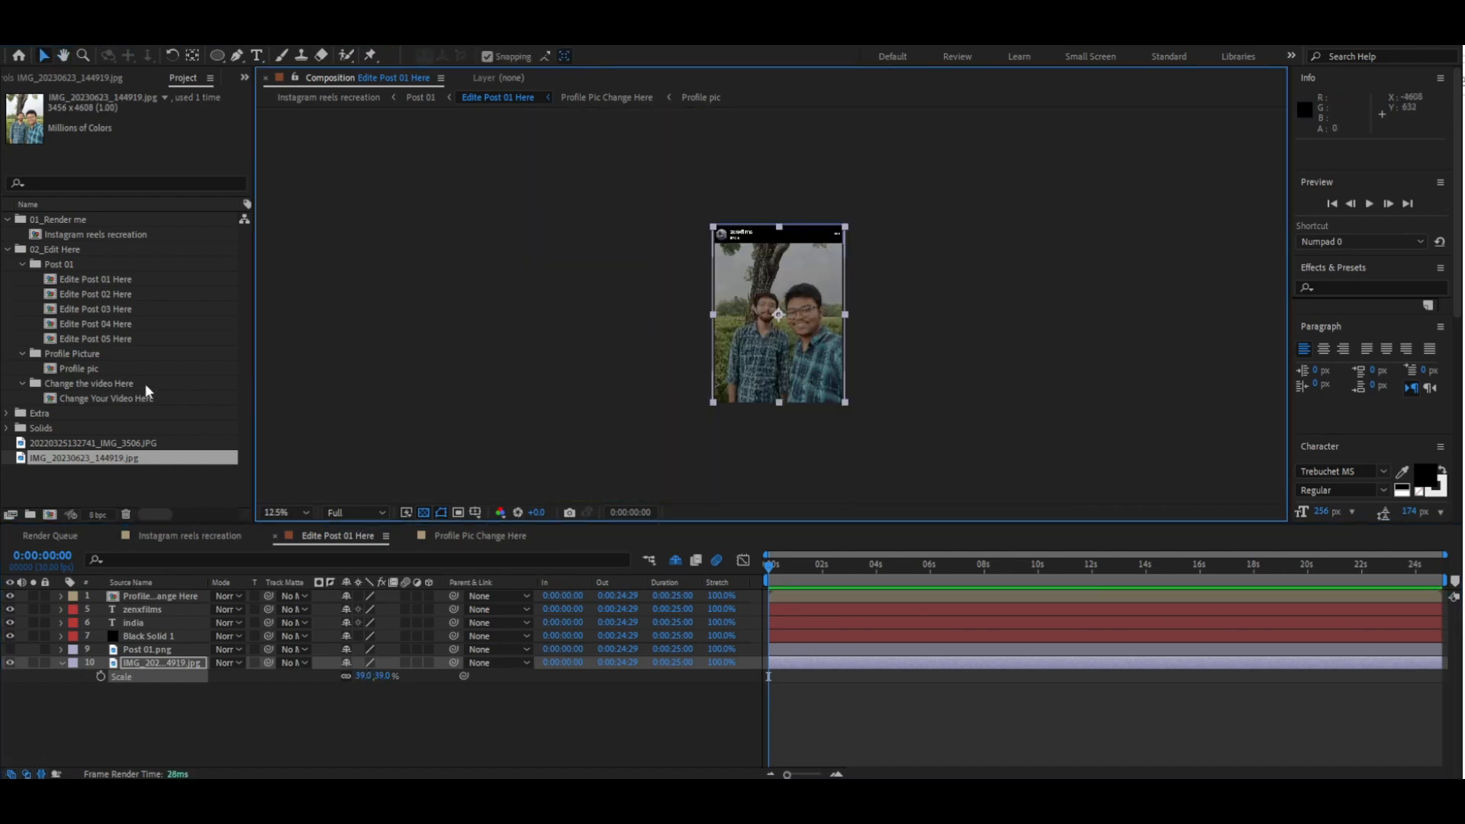
# Open the Edite Post 02 Here composition and select its username text layer.
pyautogui.click(102, 345)
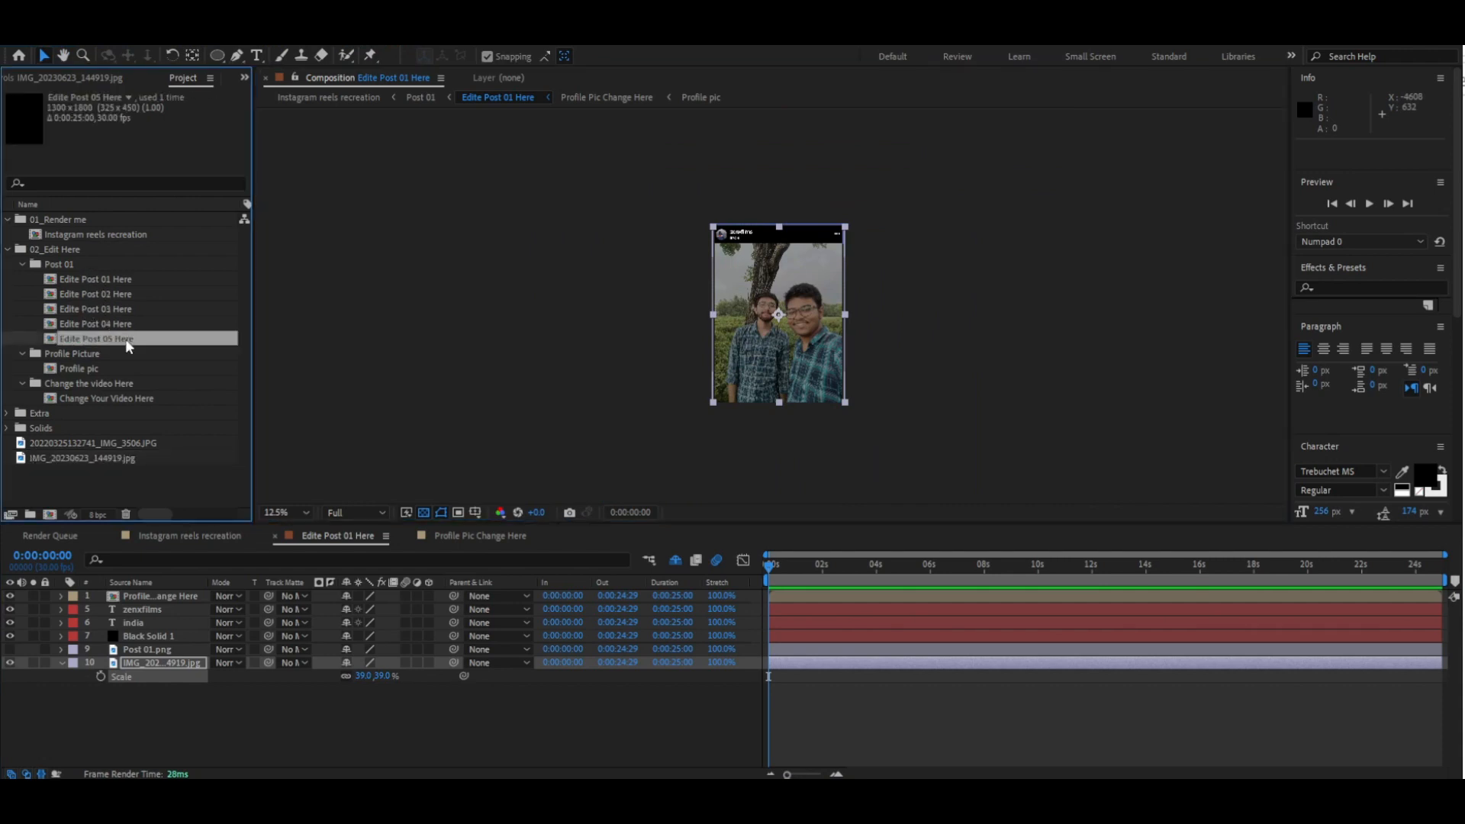
pyautogui.click(111, 300)
pyautogui.doubleClick(123, 296)
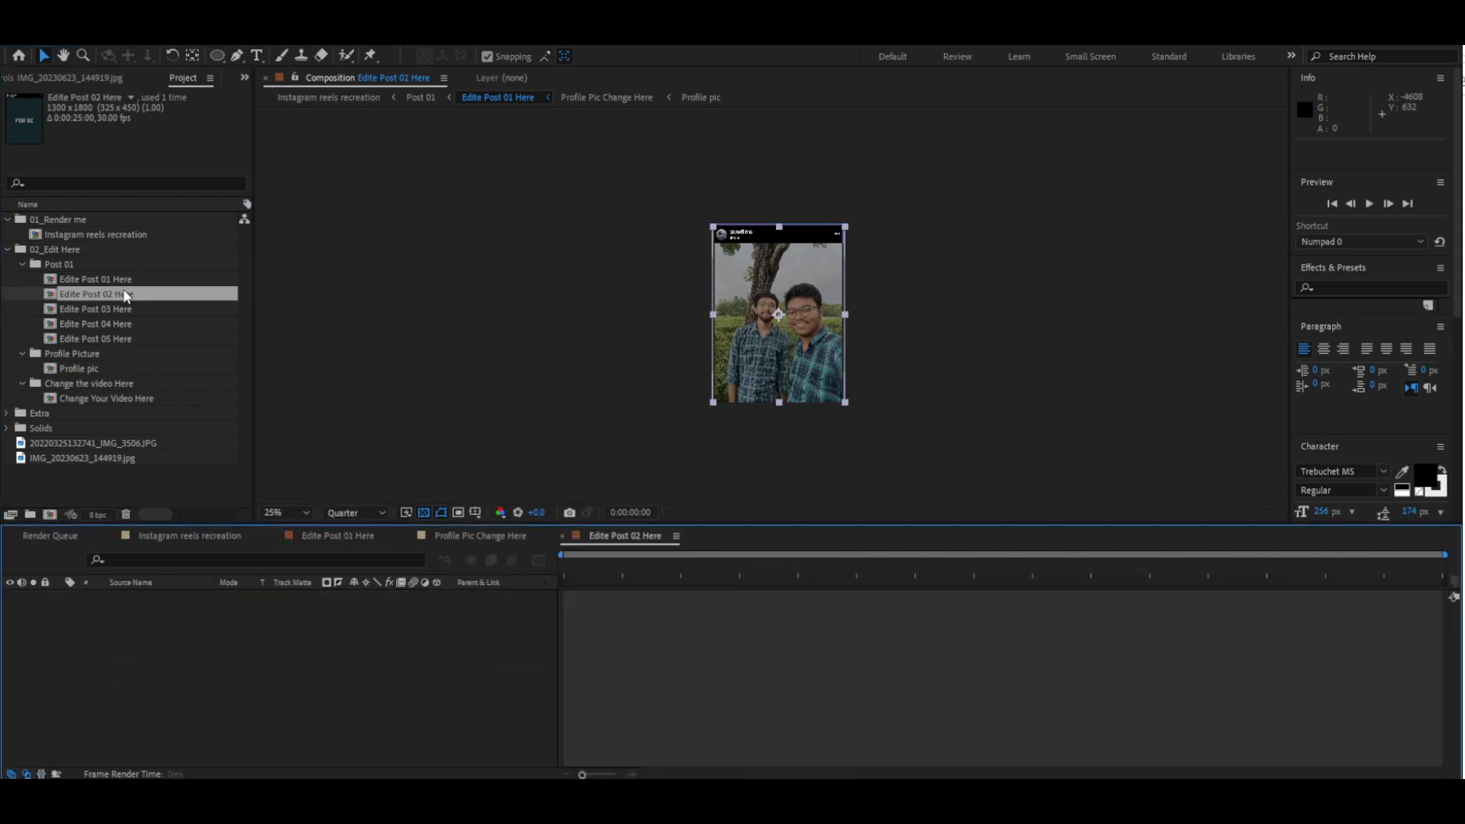
pyautogui.scroll(-1, 751, 232)
pyautogui.scroll(4, 719, 249)
pyautogui.moveTo(511, 238); pyautogui.dragTo(807, 416)
pyautogui.click(153, 608)
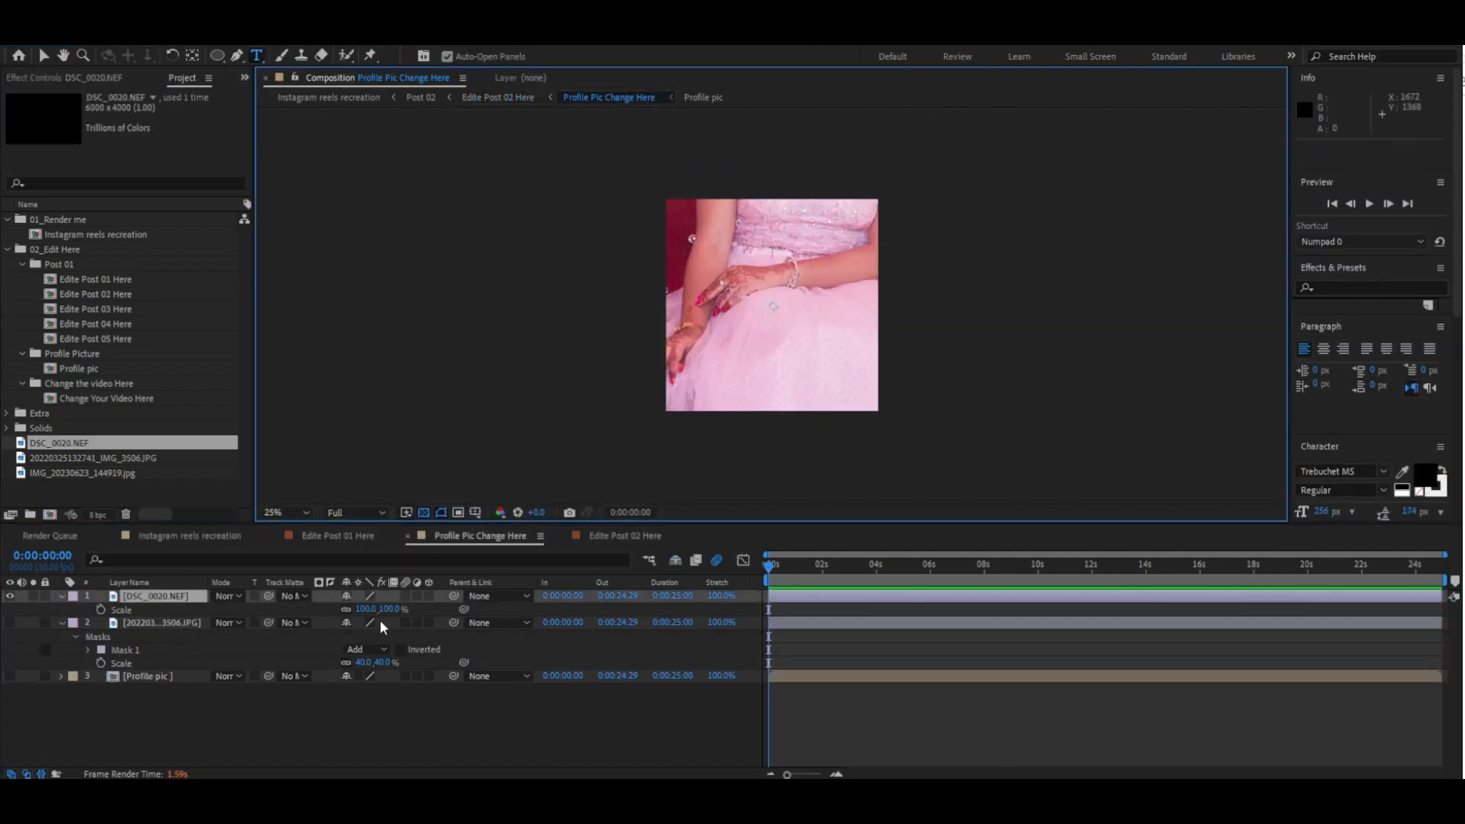
# Mask the new DSC_0020.NEF profile photo with a circle in the Profile Pic Change Here composition.
pyautogui.hotkey('ctrl', 'v')
pyautogui.hotkey('ctrl', 'z')
pyautogui.hotkey('ctrl', 'z')
pyautogui.moveTo(715, 204)
pyautogui.mouseDown()
pyautogui.moveTo(794, 290)
pyautogui.moveTo(764, 253)
pyautogui.moveTo(790, 351)
pyautogui.mouseUp()
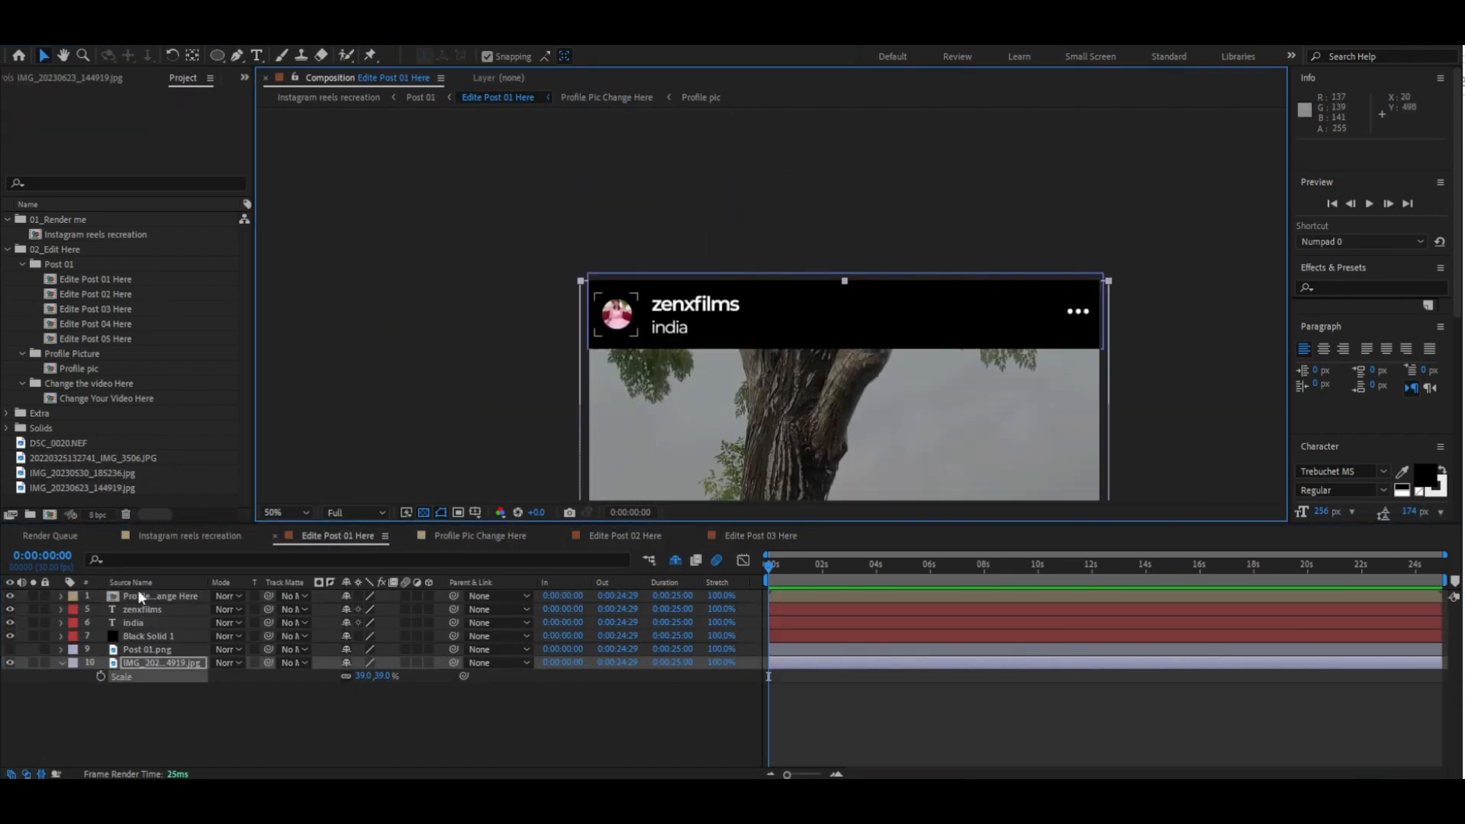
# Examine the profile picture in Edite Post 01 Here and the photo and header in Edite Post 05 Here.
pyautogui.click(174, 596)
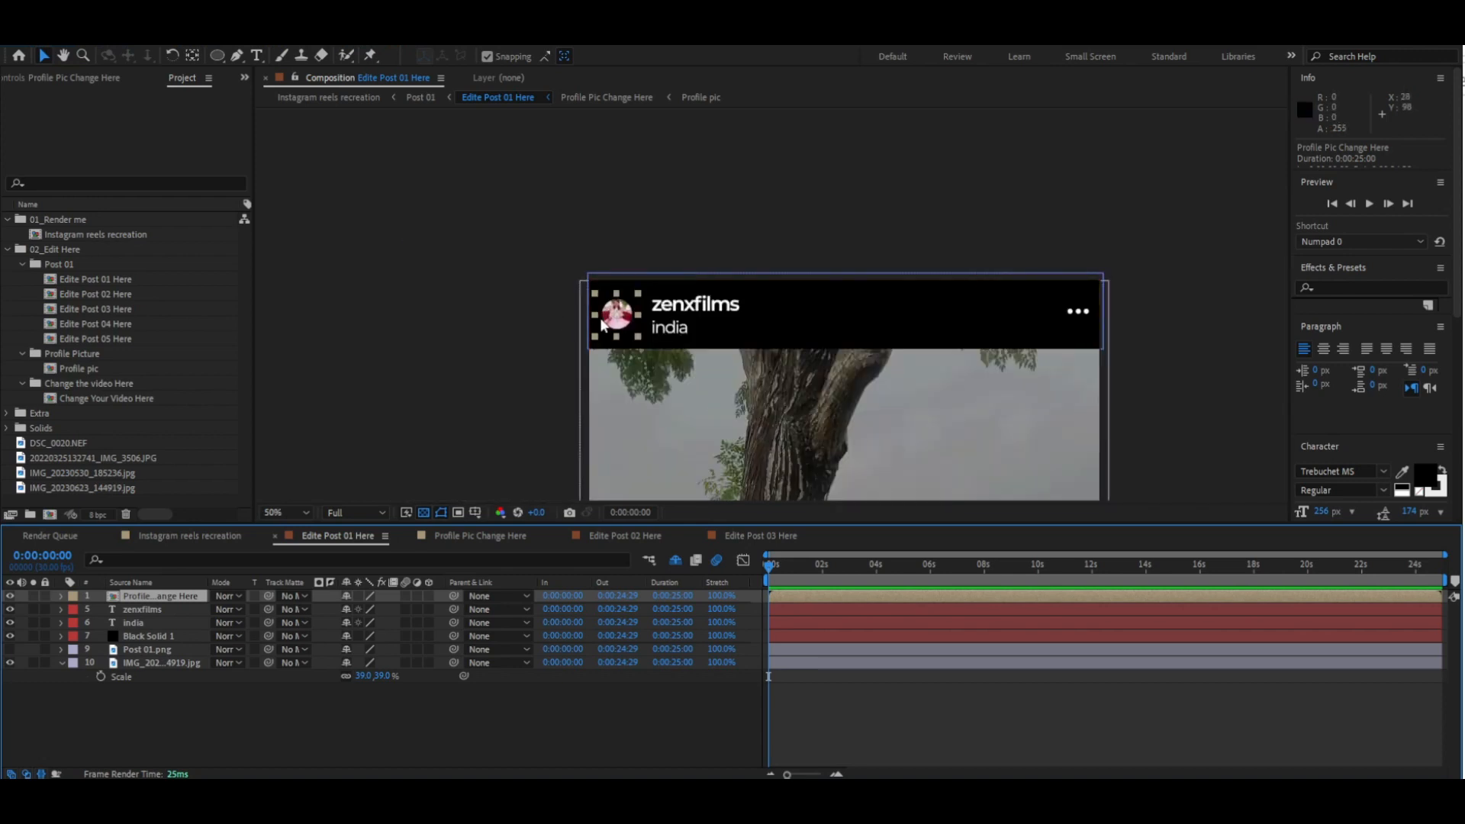
pyautogui.press('.')
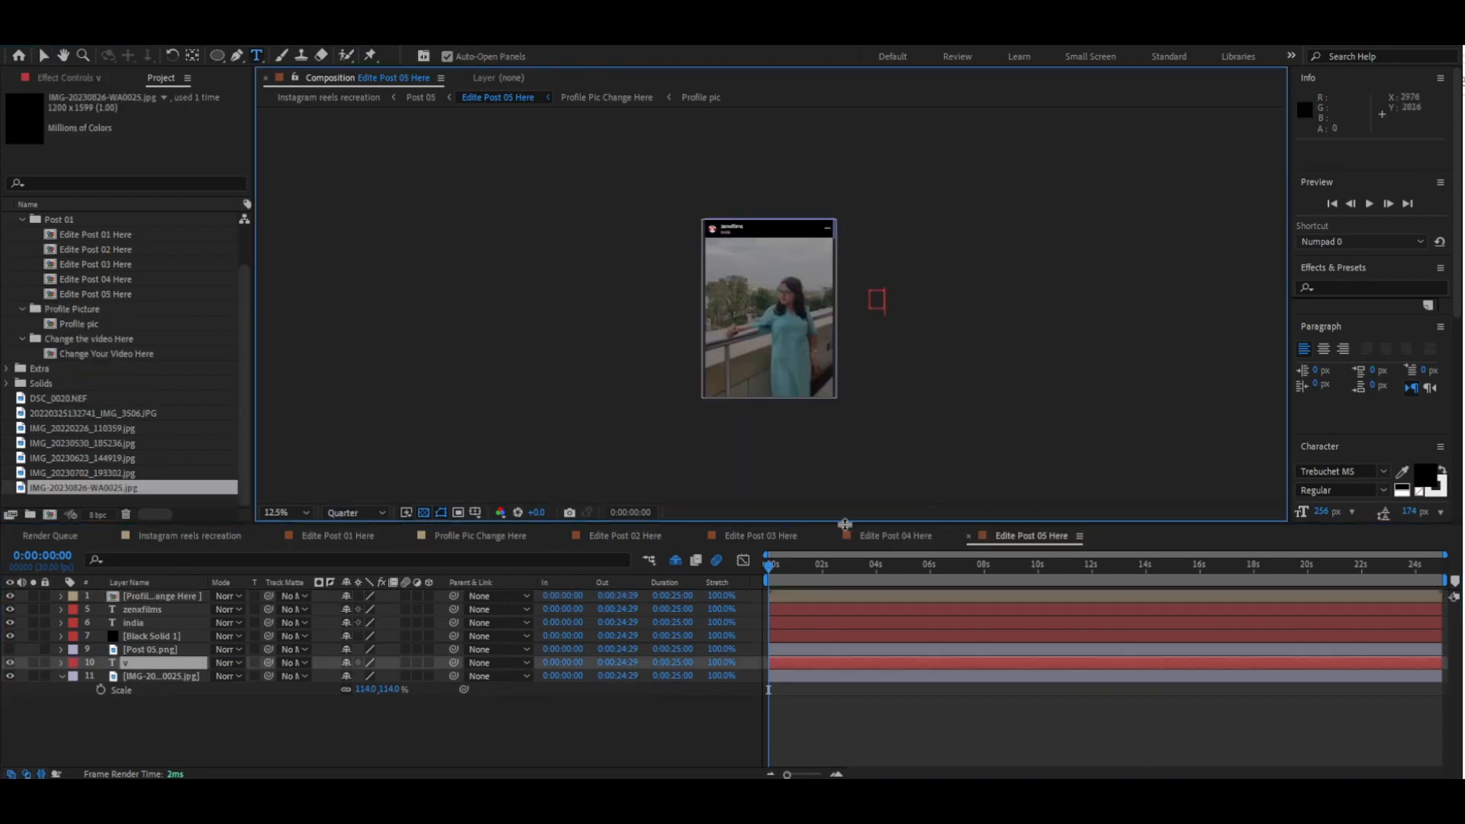
pyautogui.scroll(2, 114, 316)
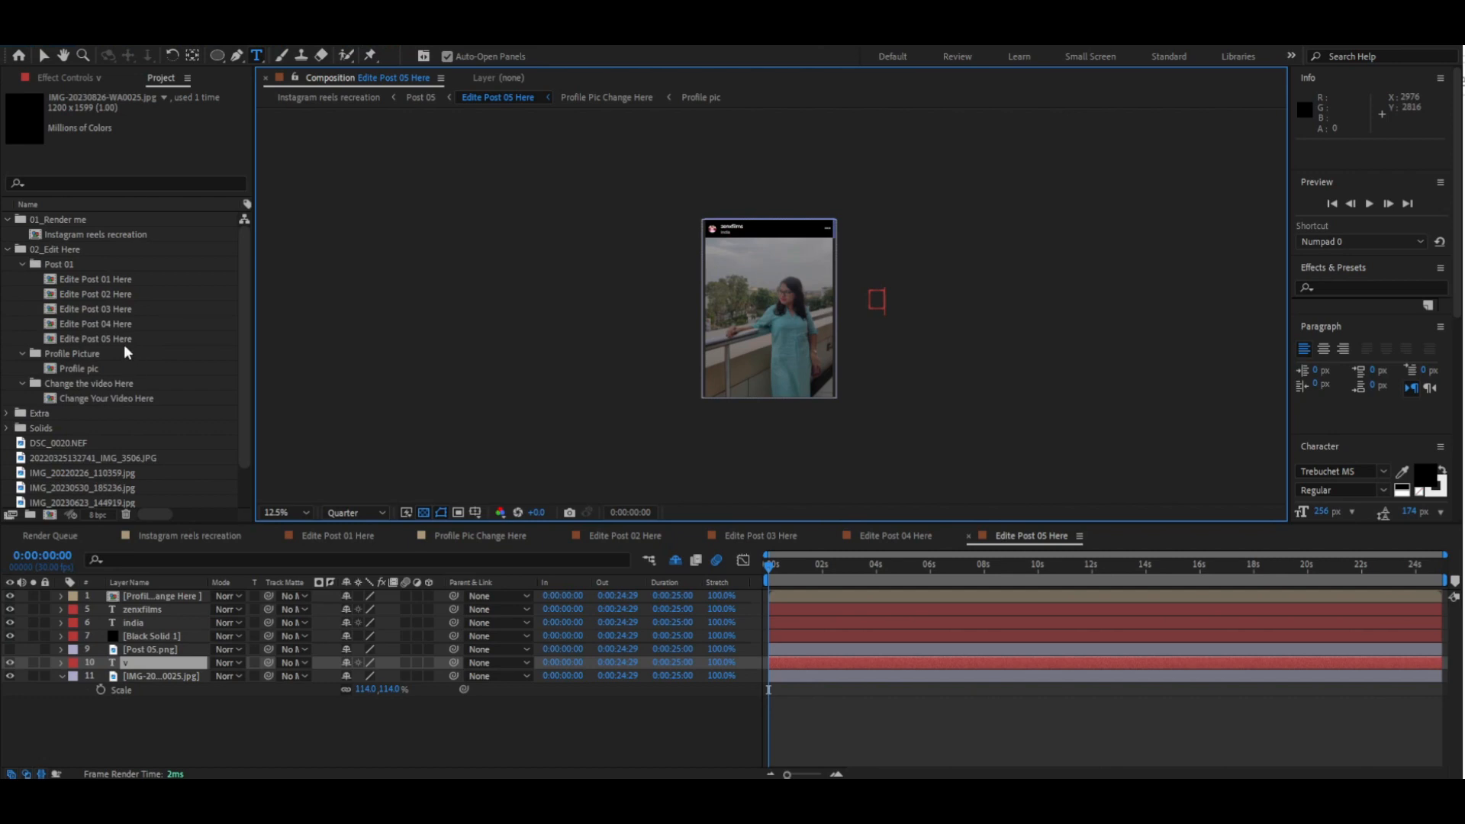
pyautogui.click(102, 280)
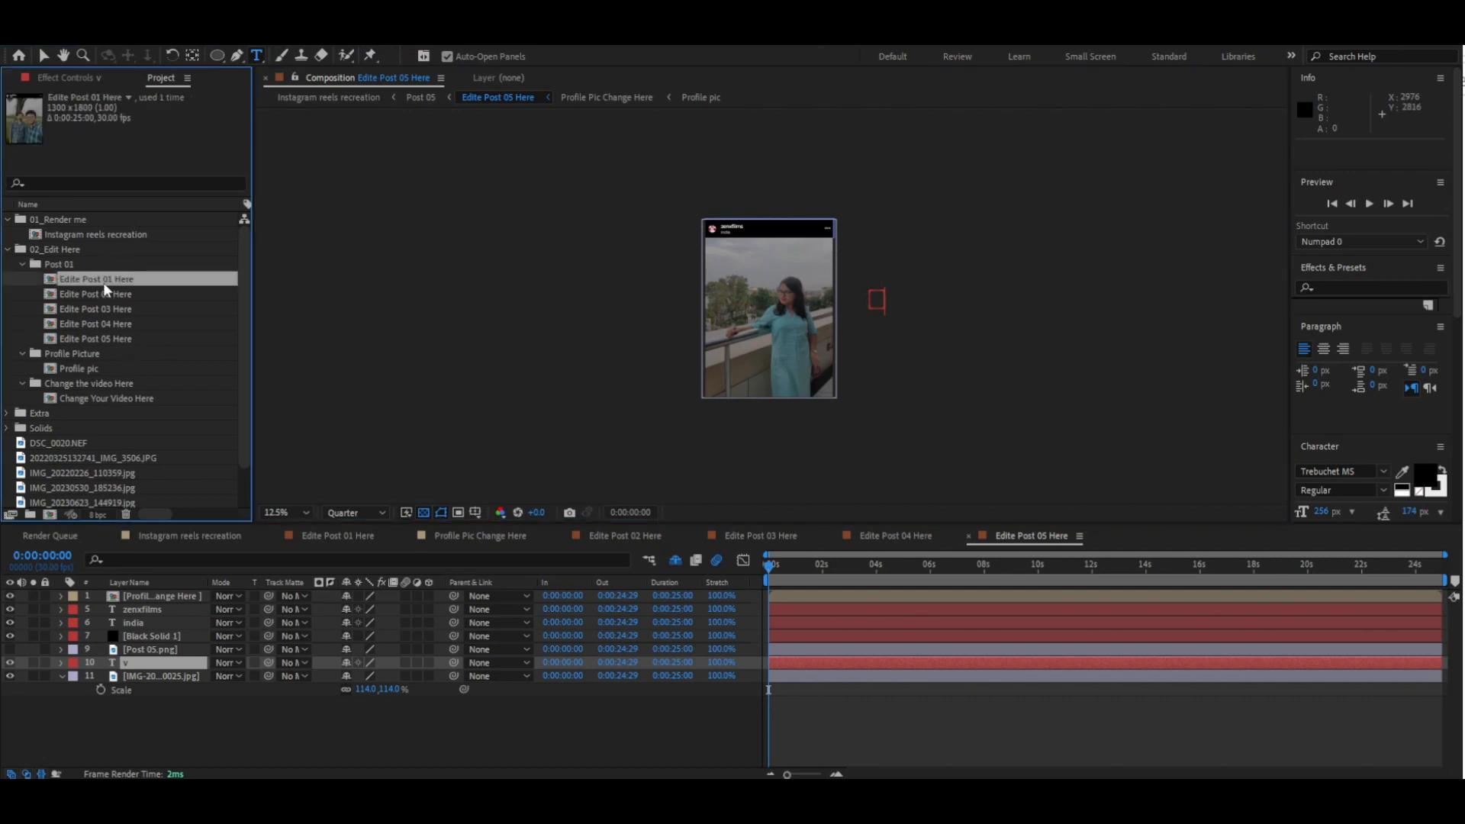
pyautogui.scroll(1, 720, 238)
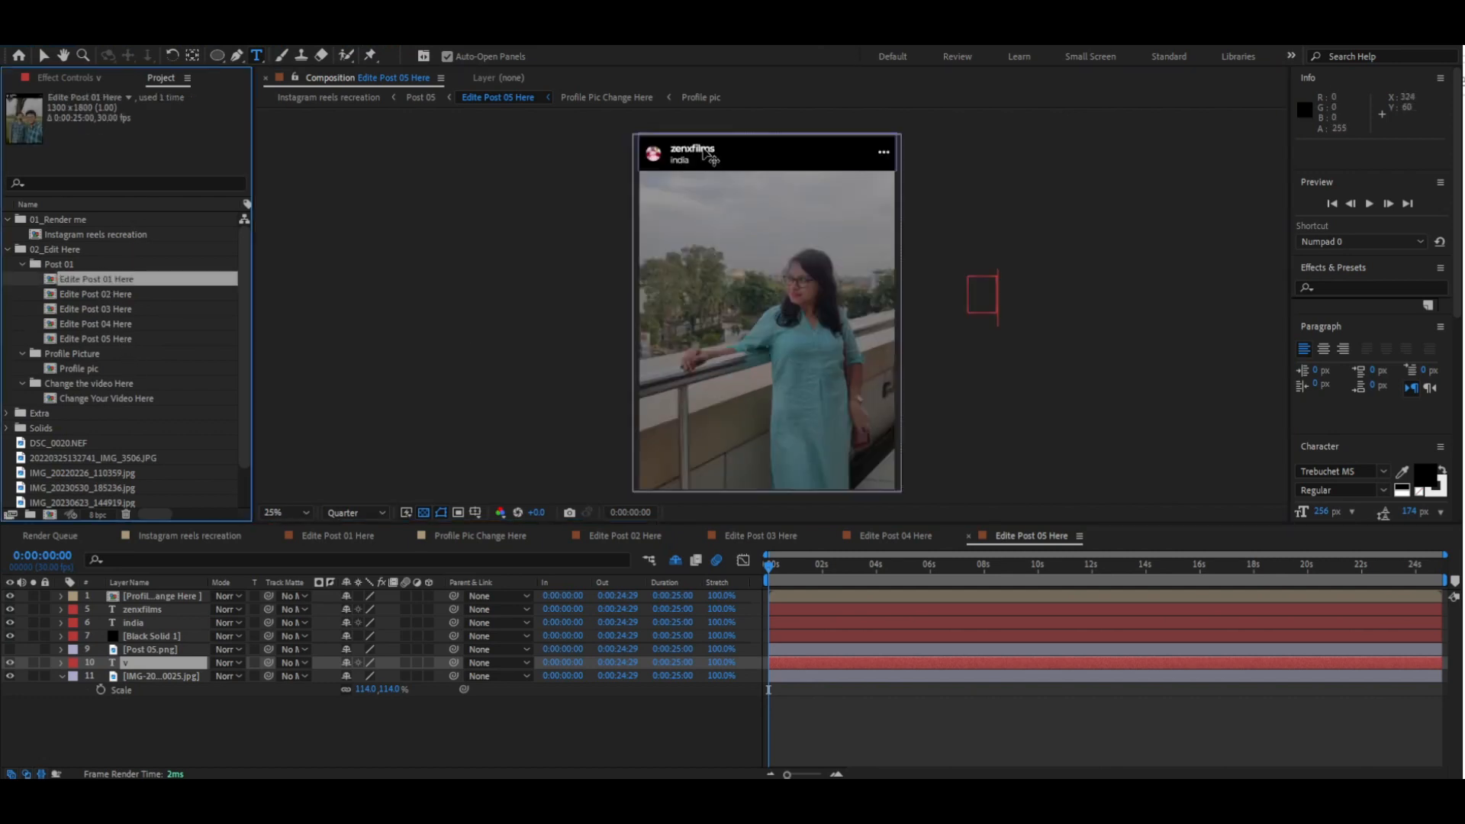
# Check the profile picture across the Edite Post 05 Here, Edite Post 02 Here and Profile Pic Change Here compositions, ending in Instagram reels recreation.
pyautogui.scroll(4, 699, 130)
pyautogui.scroll(-3, 694, 206)
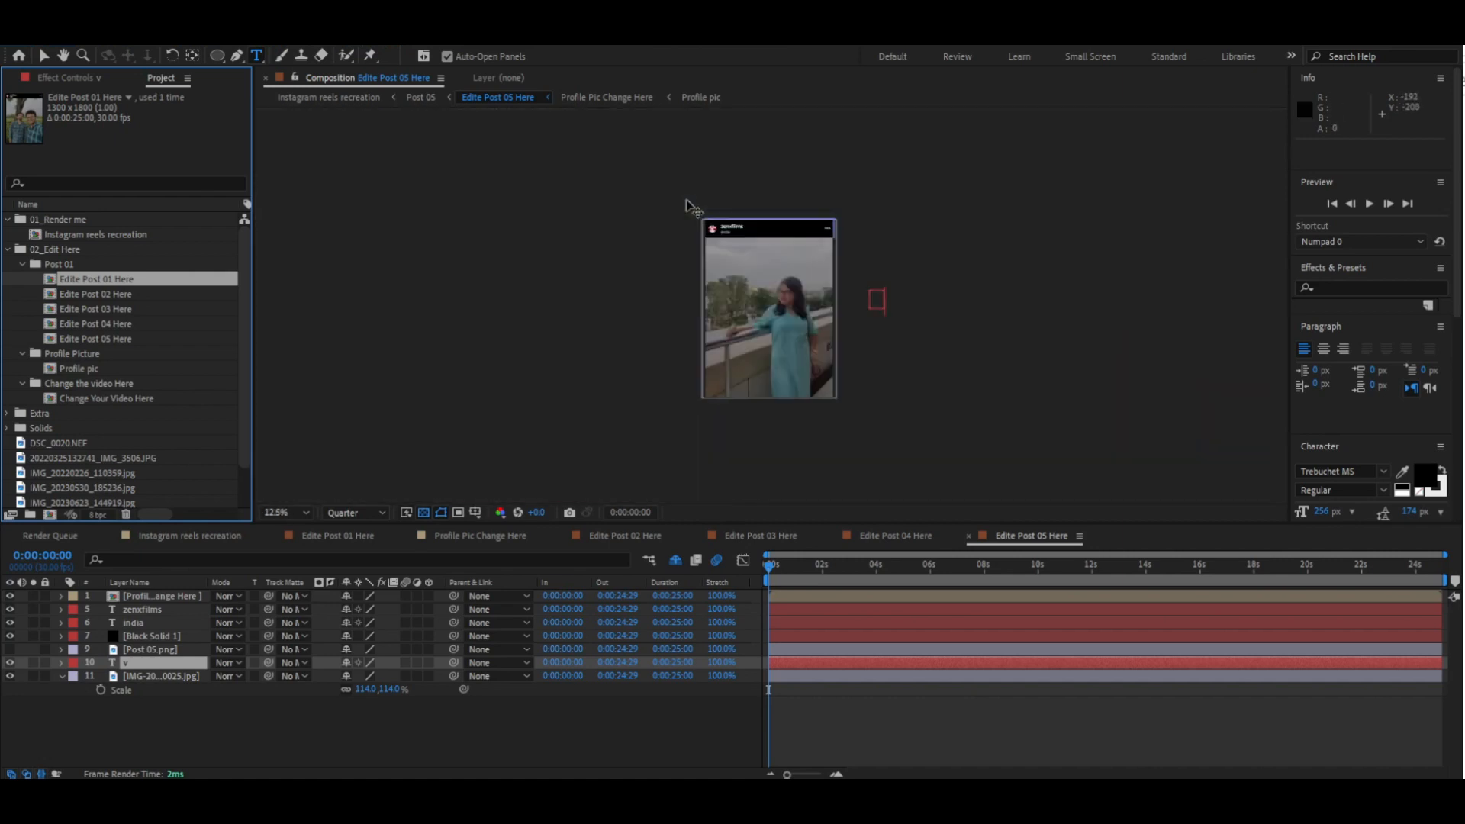
pyautogui.scroll(1, 649, 326)
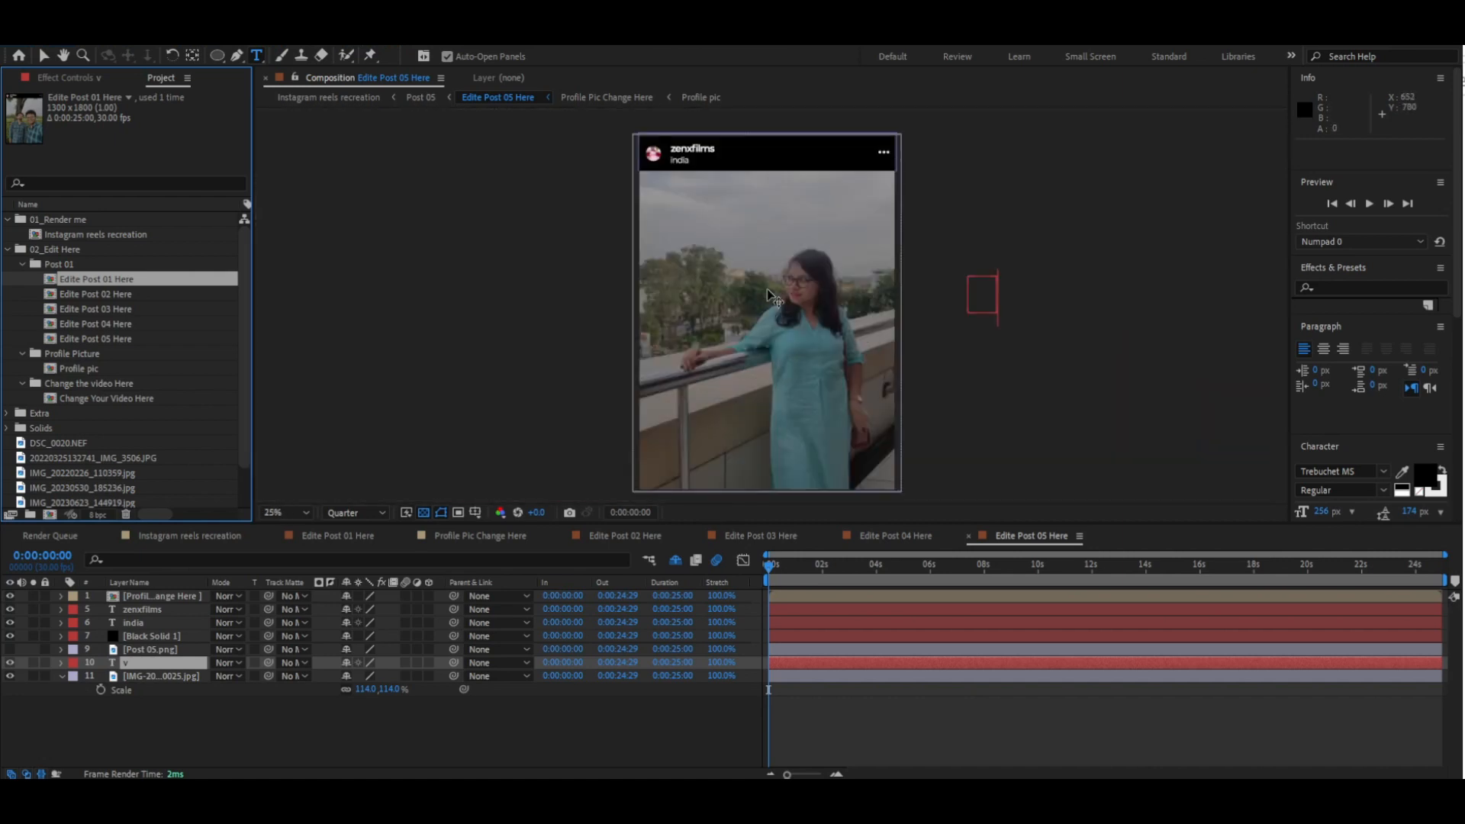
pyautogui.click(625, 535)
pyautogui.click(480, 536)
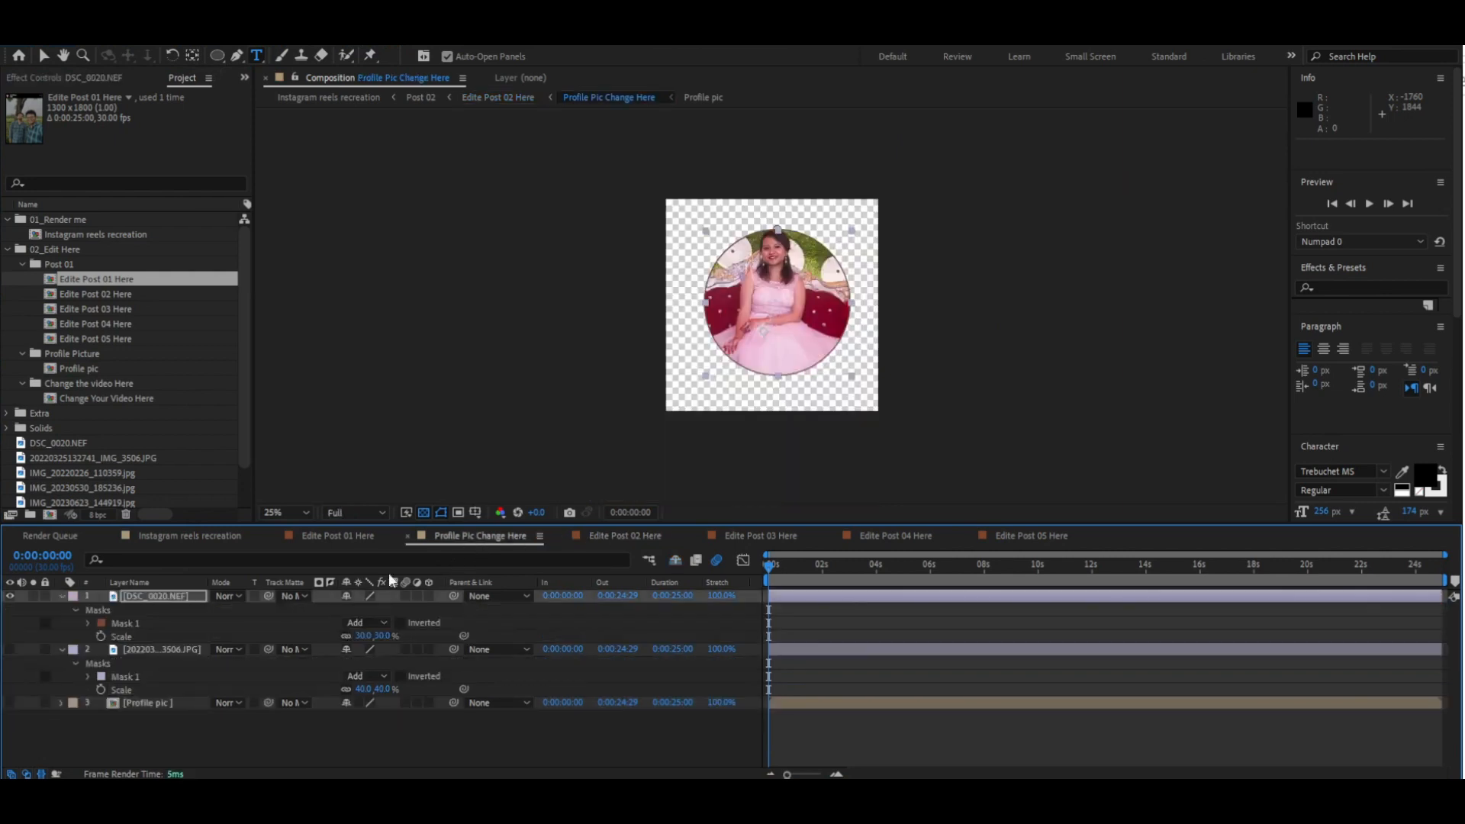
pyautogui.click(352, 541)
pyautogui.click(209, 536)
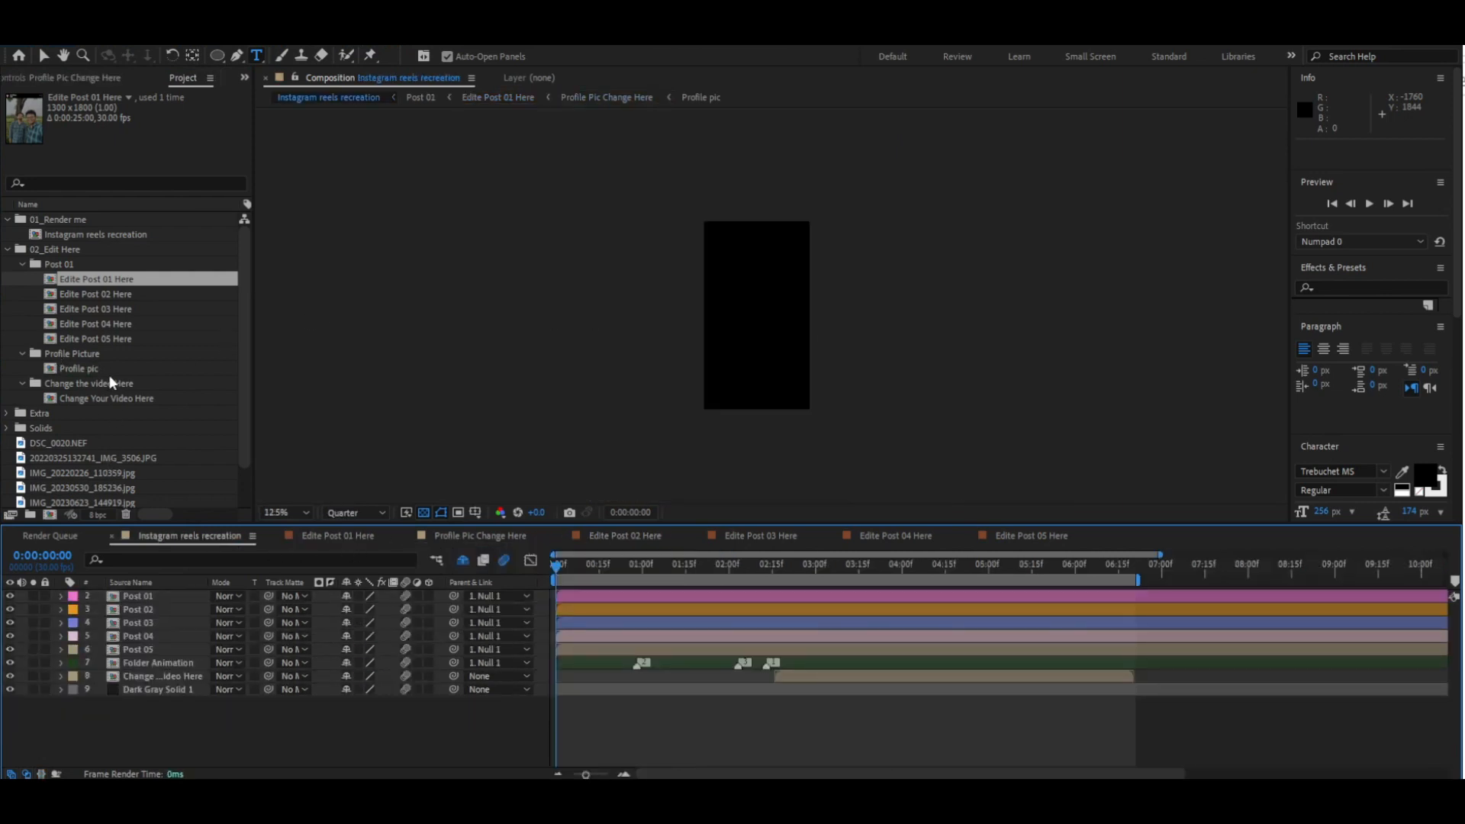
# In the Profile pic composition, hide the Profile Pic.png placeholder, place IMG20230126155849.jpg above it and scale the photo to 36%.
pyautogui.doubleClick(81, 370)
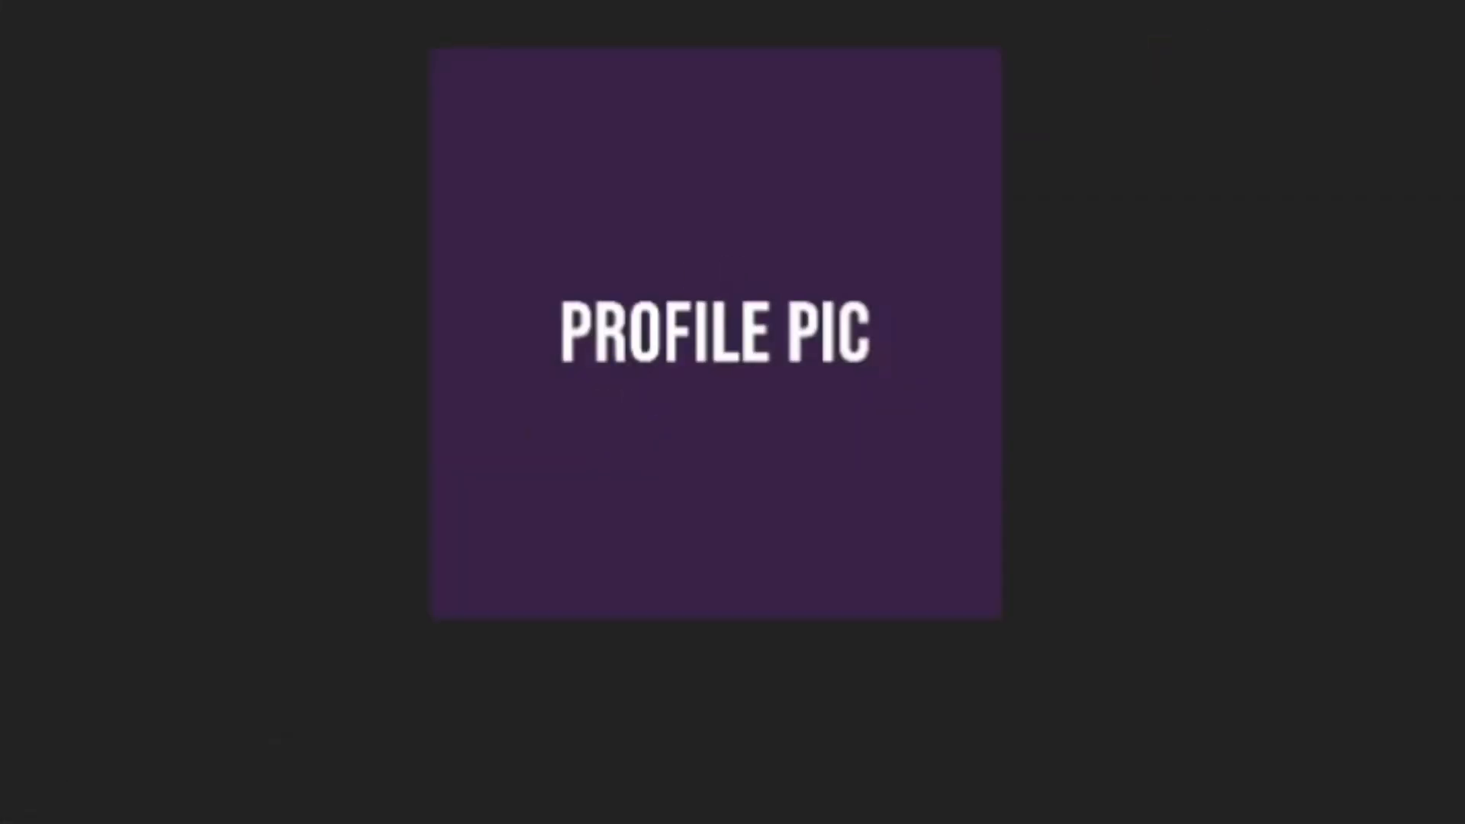
pyautogui.press('Delete')
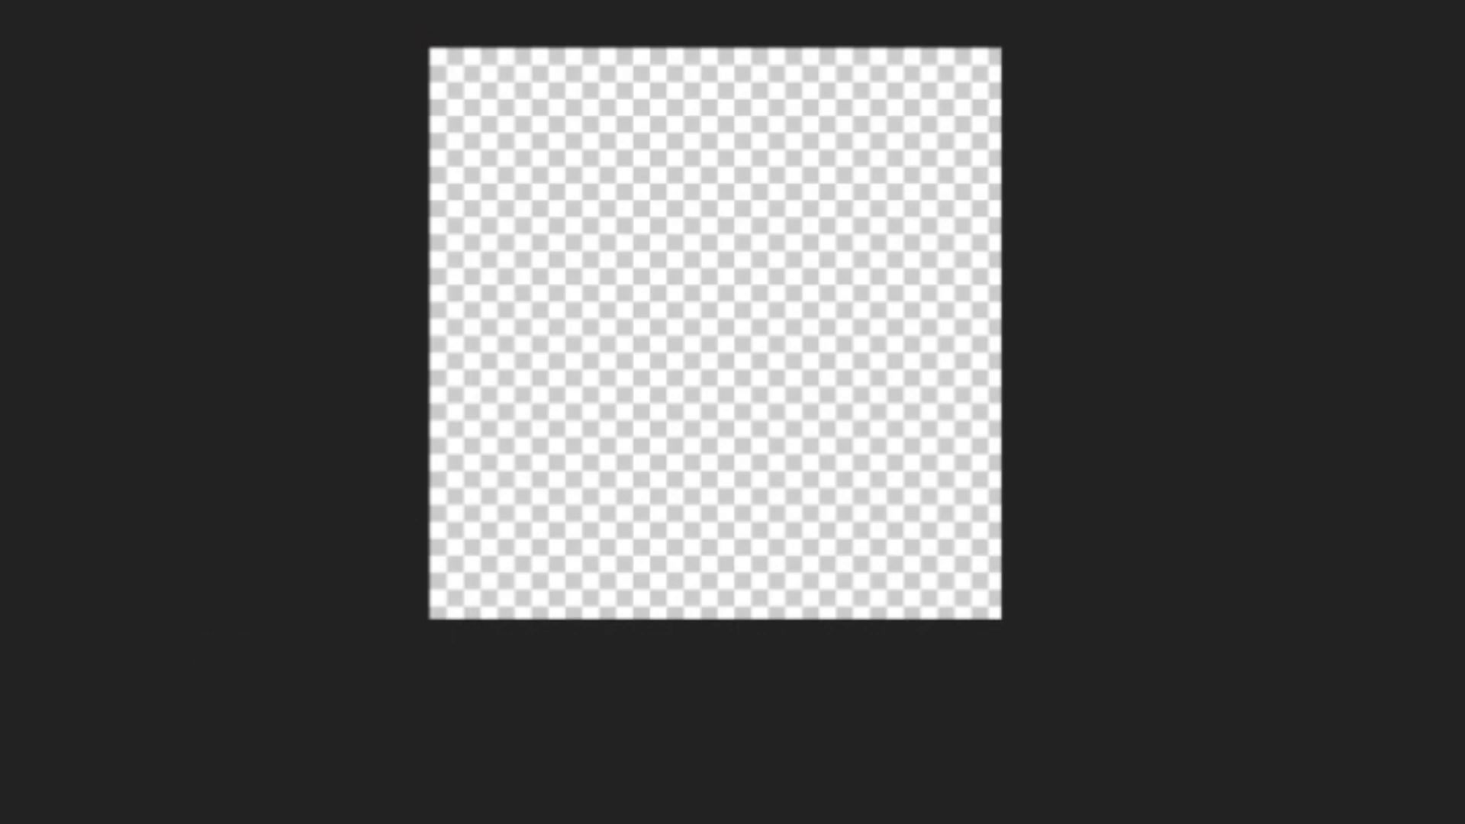
pyautogui.hotkey('ctrl', '/')
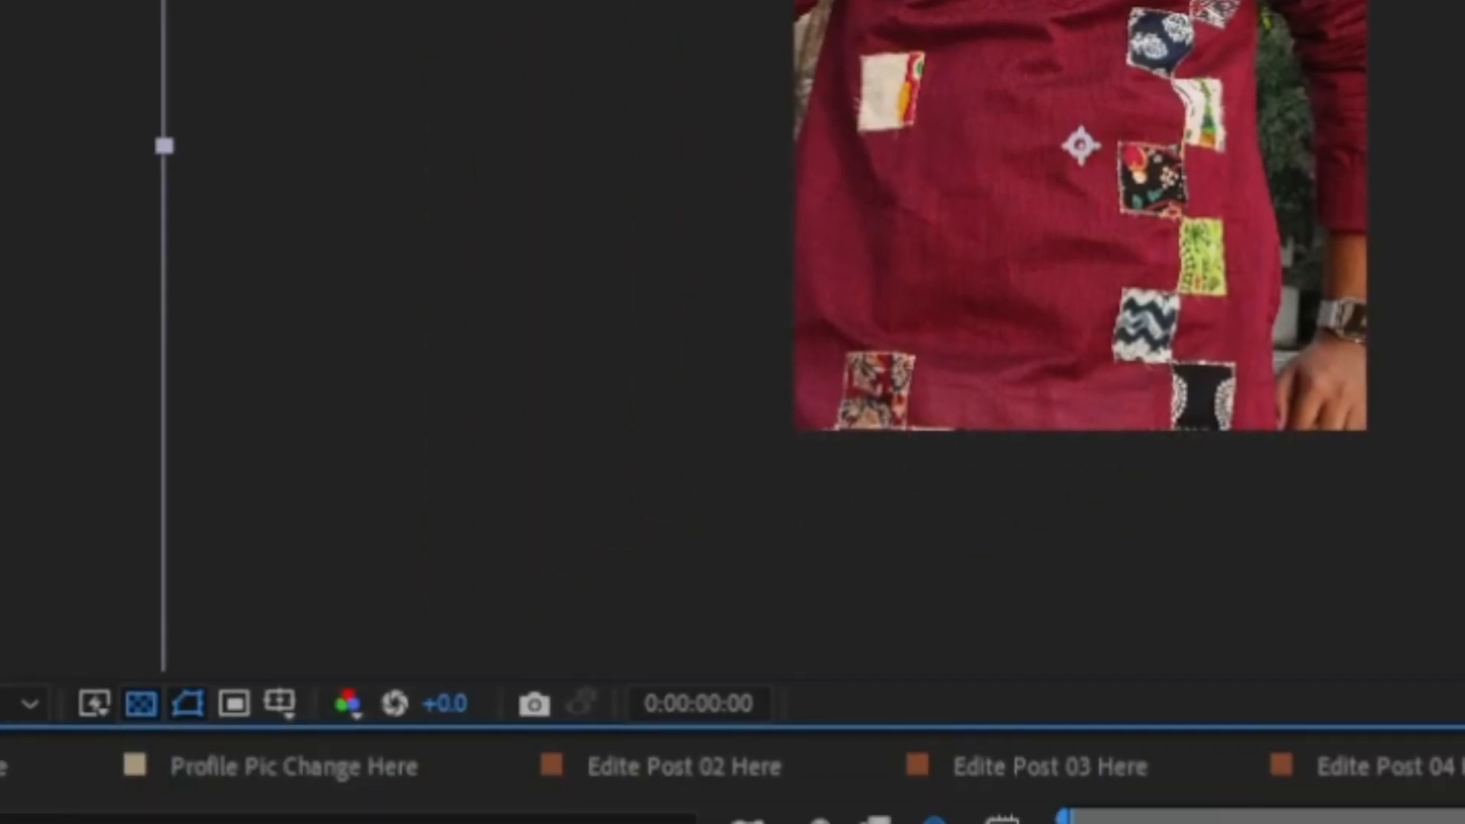
pyautogui.press('s')
pyautogui.moveTo(777, 561); pyautogui.dragTo(657, 583)
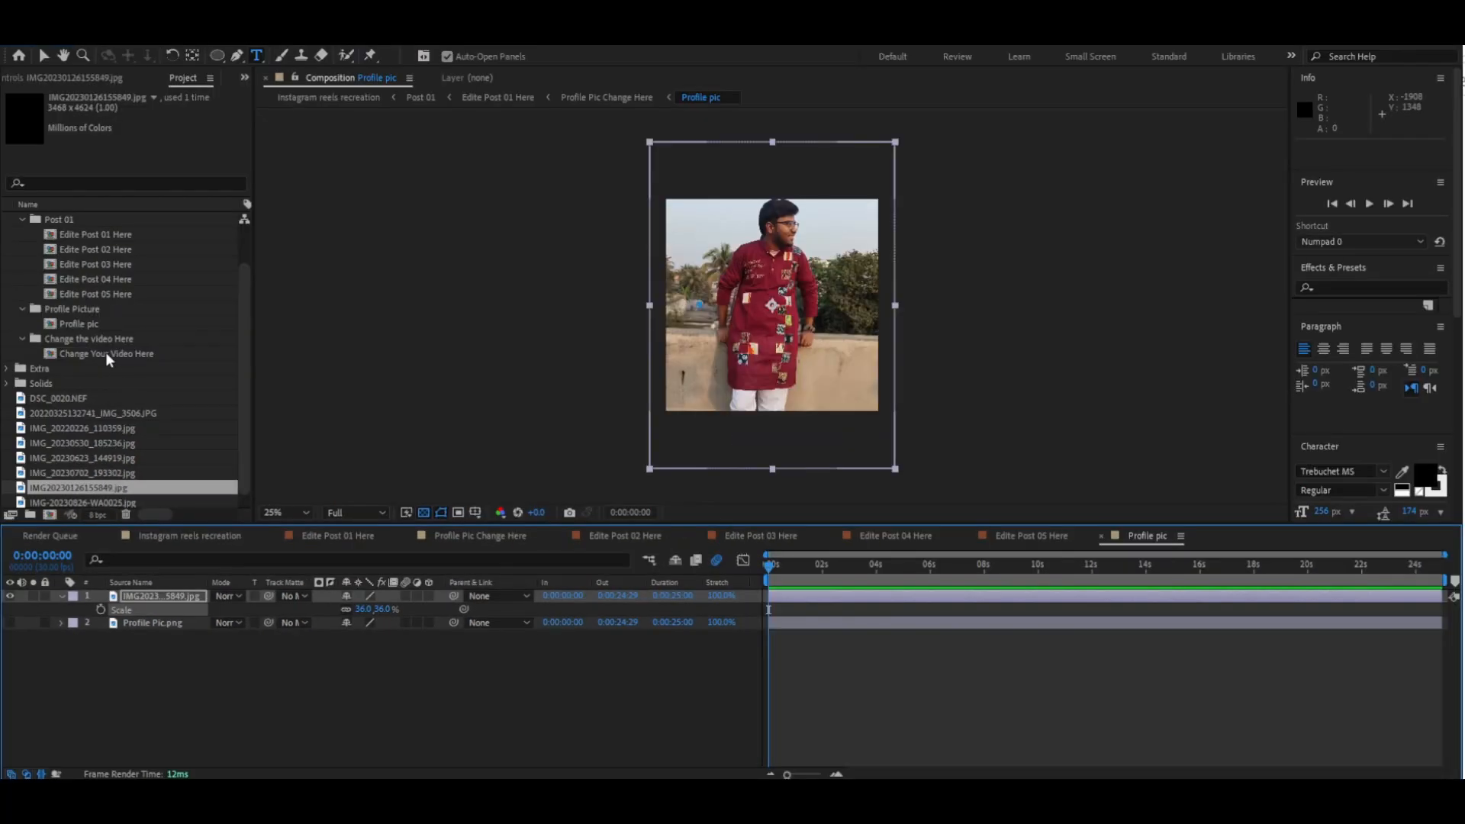
# In the Change Your Video Here composition, hide VIDEO.png, add lv_0_20231129153000.mp4 above it and scale the clip to fill the frame.
pyautogui.doubleClick(107, 353)
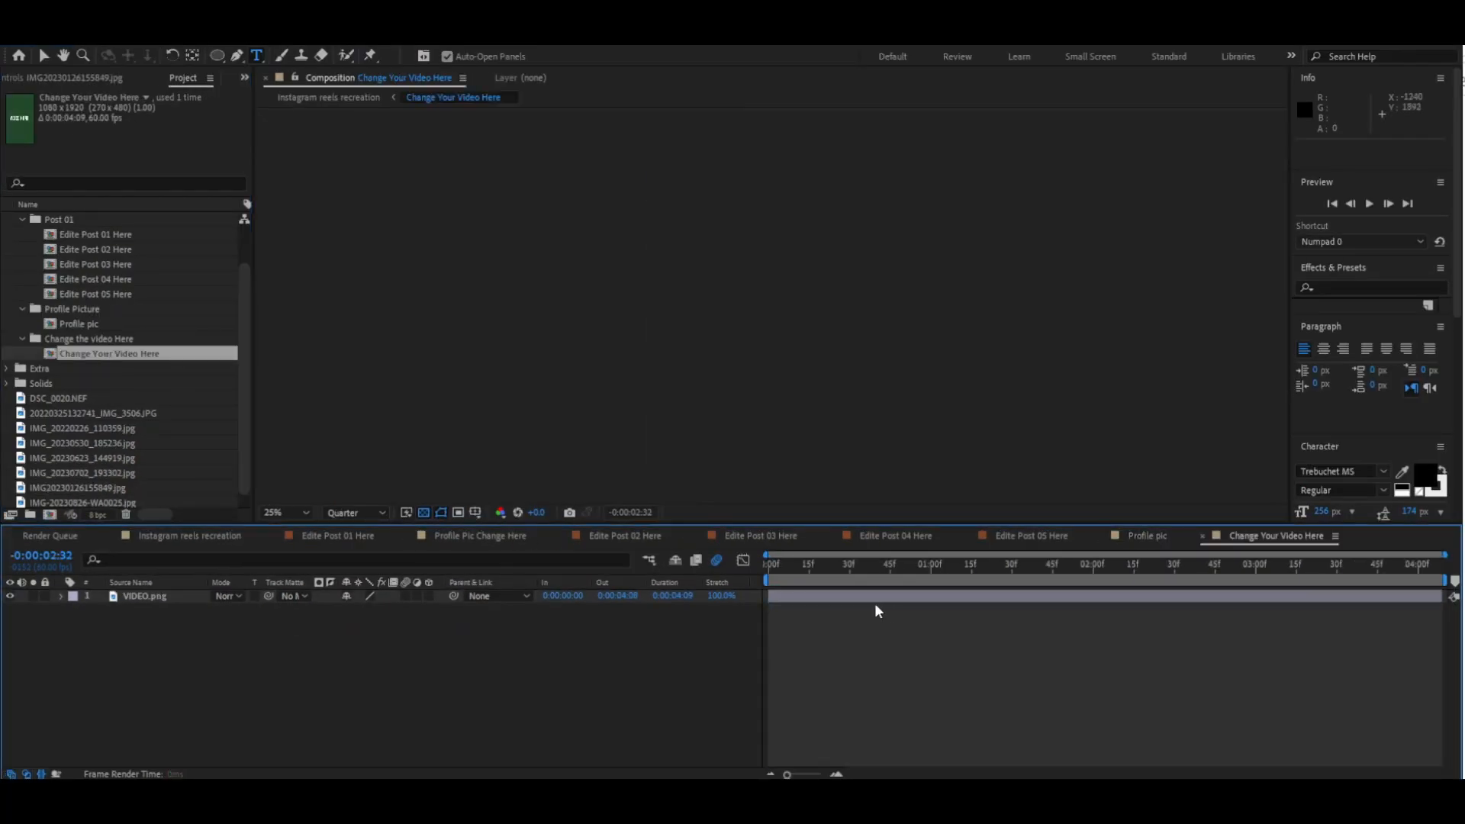
pyautogui.click(785, 566)
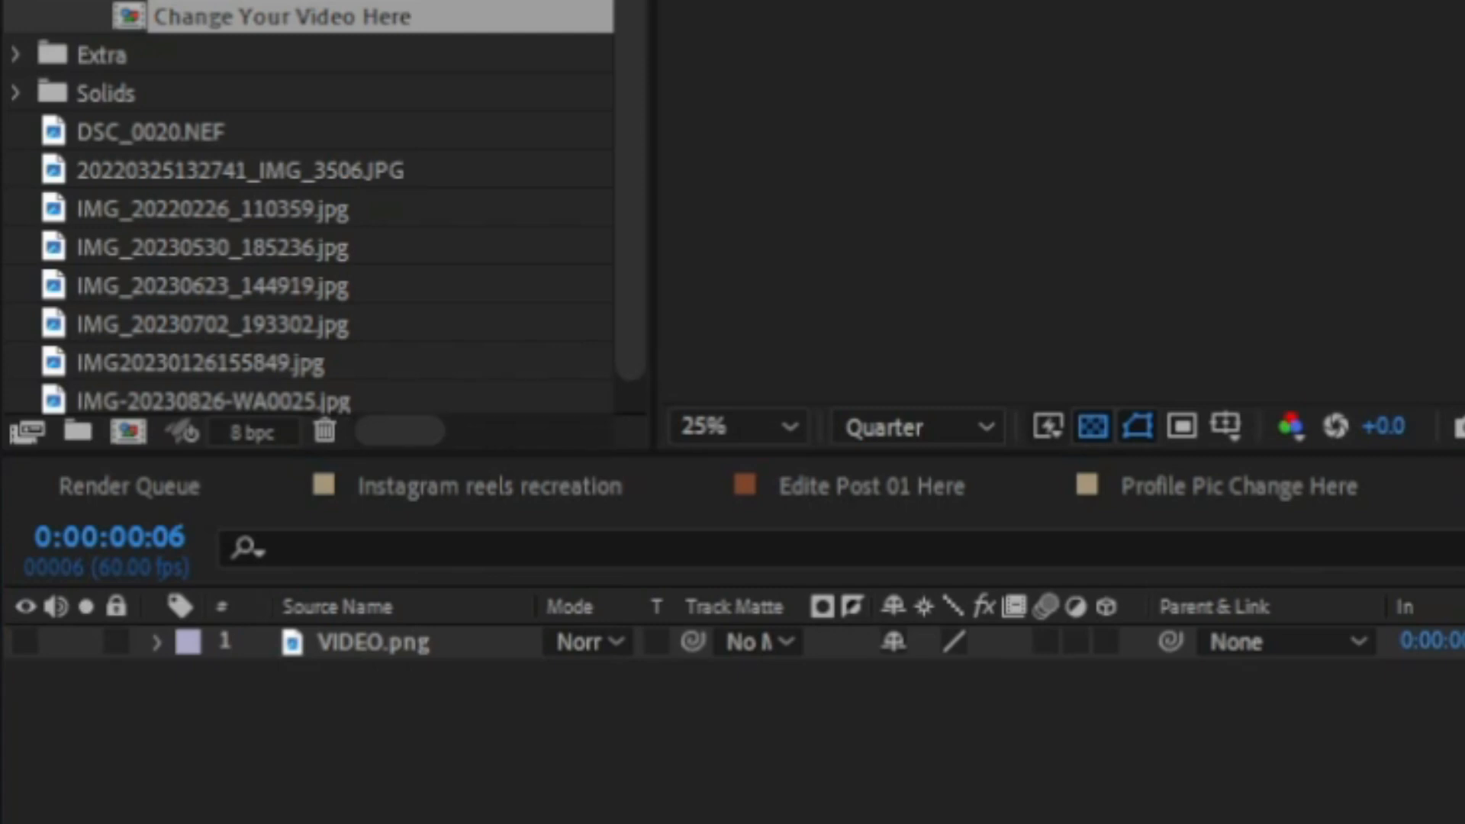
pyautogui.moveTo(1461, 4); pyautogui.dragTo(1461, 153)
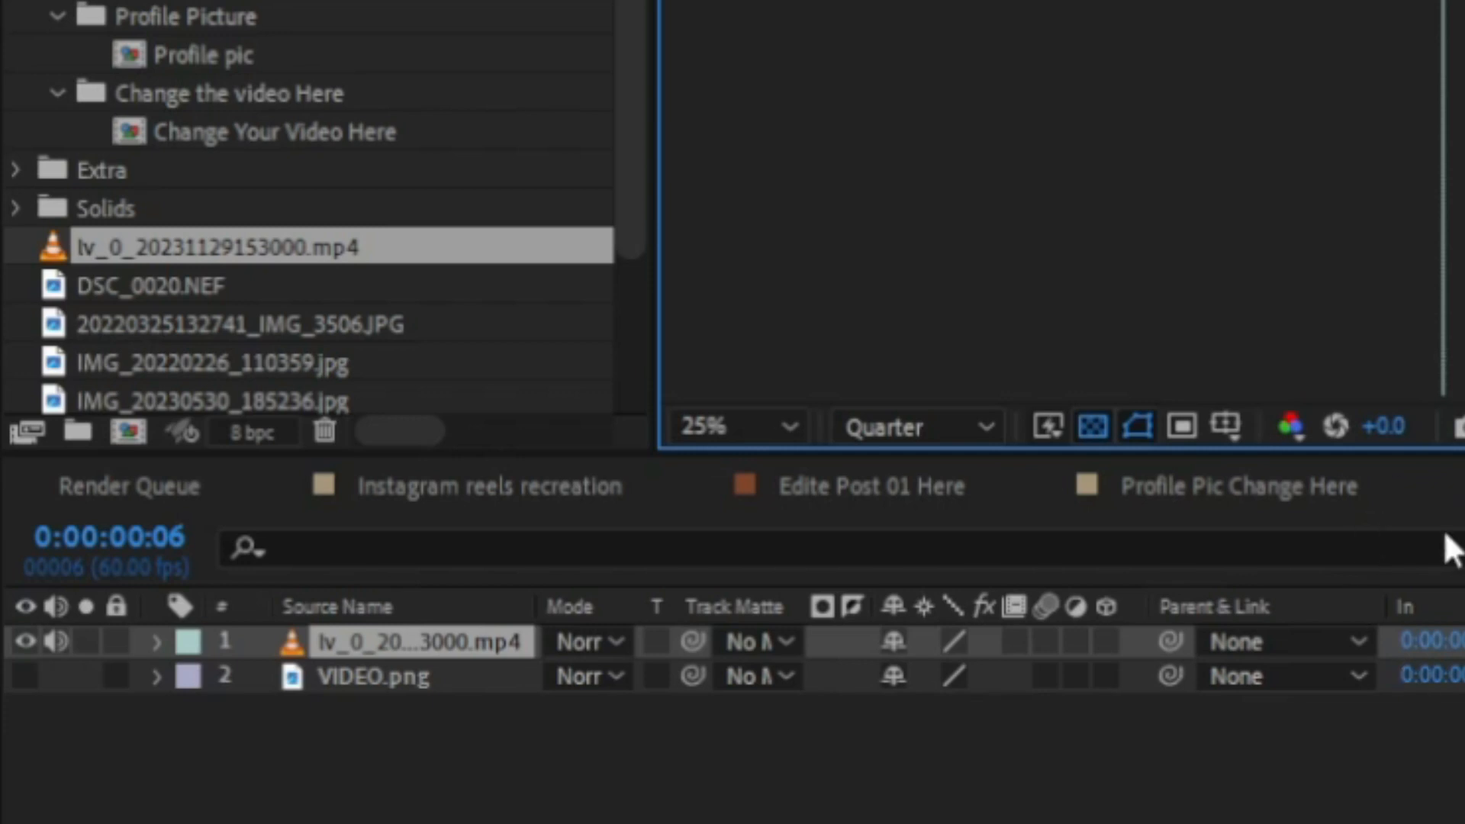
pyautogui.press('s')
pyautogui.moveTo(944, 678); pyautogui.dragTo(904, 678)
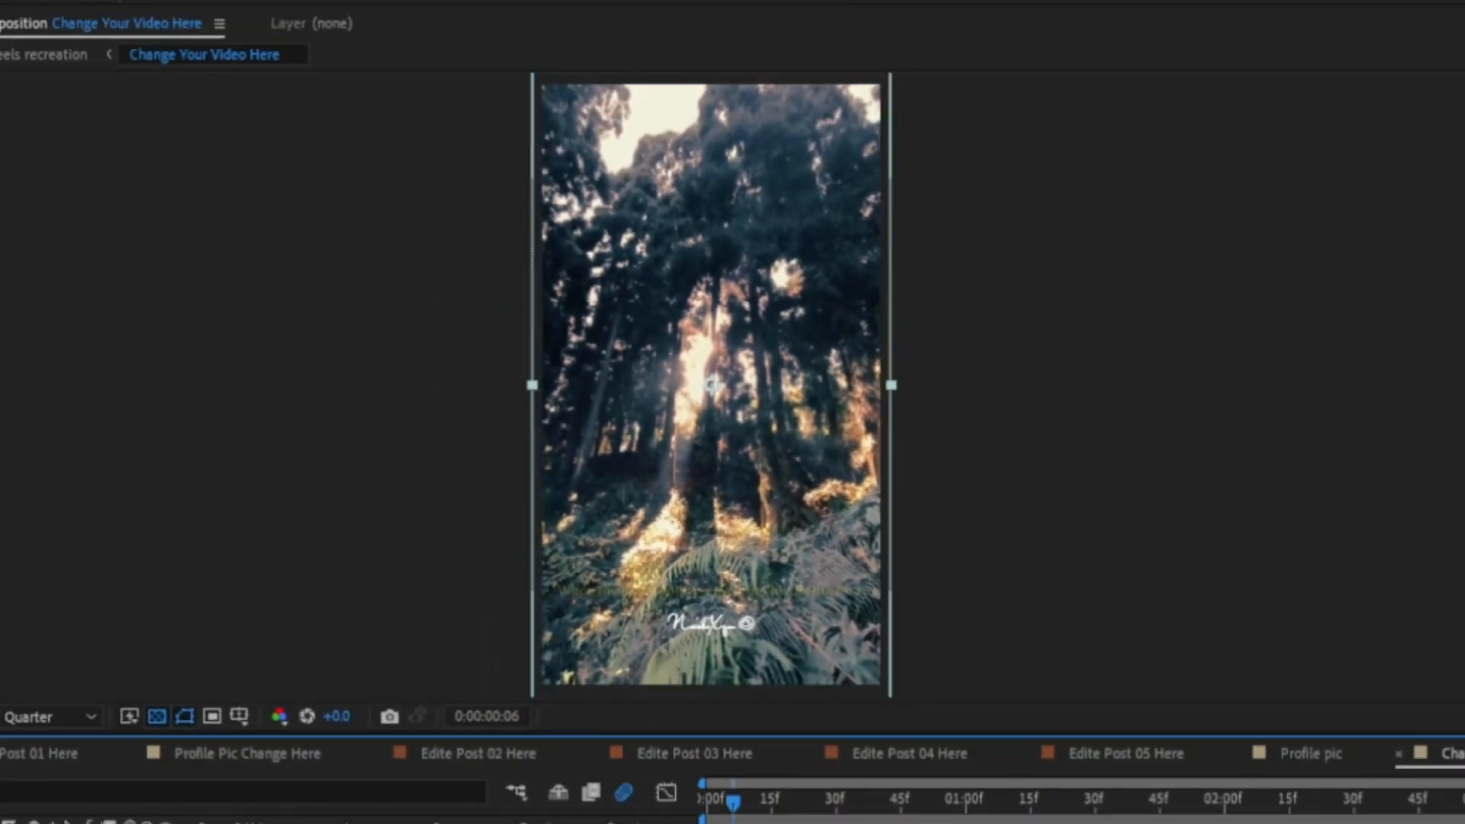
pyautogui.moveTo(32, 823); pyautogui.dragTo(31, 823)
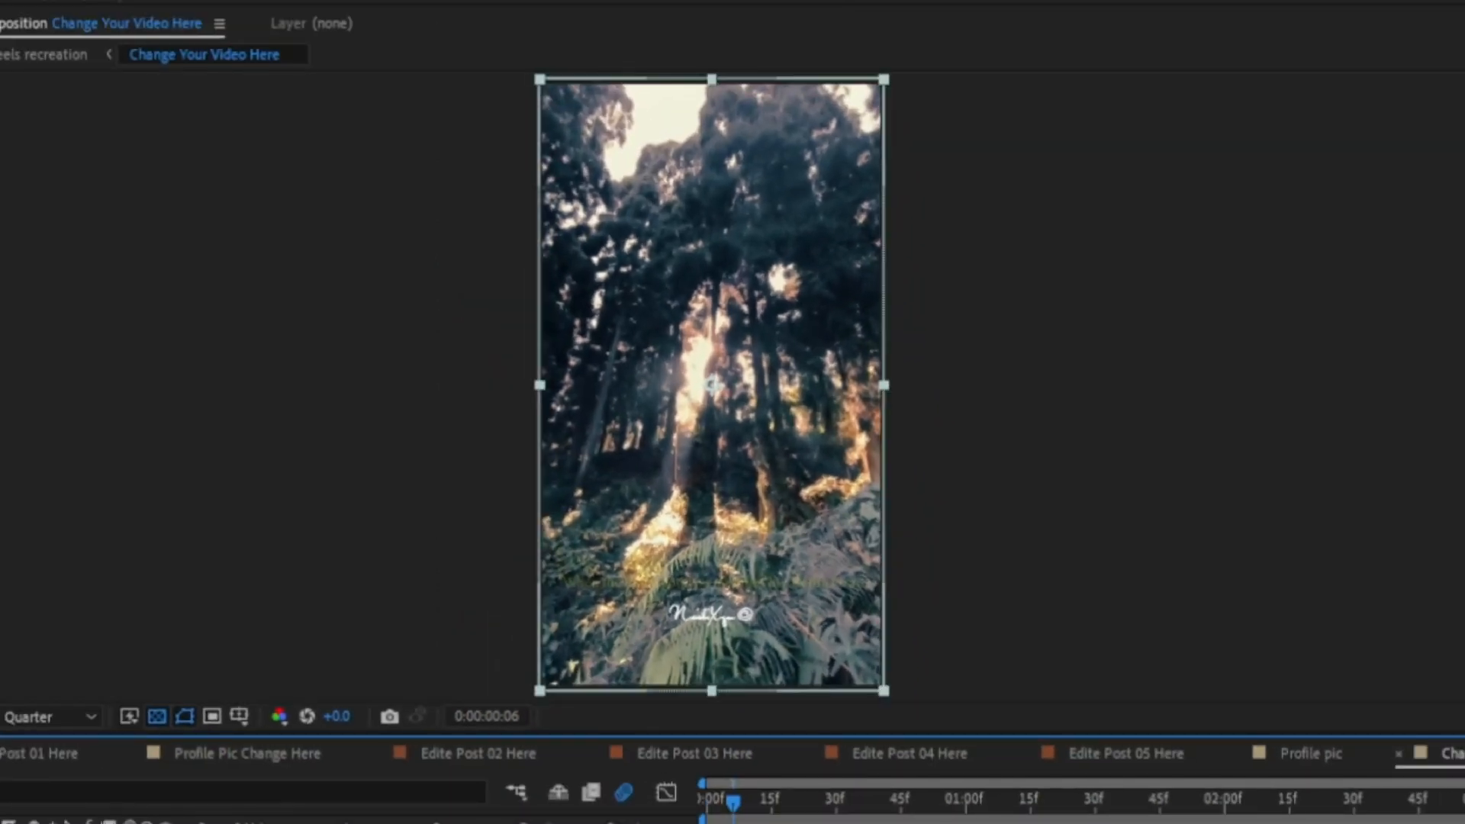
pyautogui.hotkey('ctrl', 'shift', 'a')
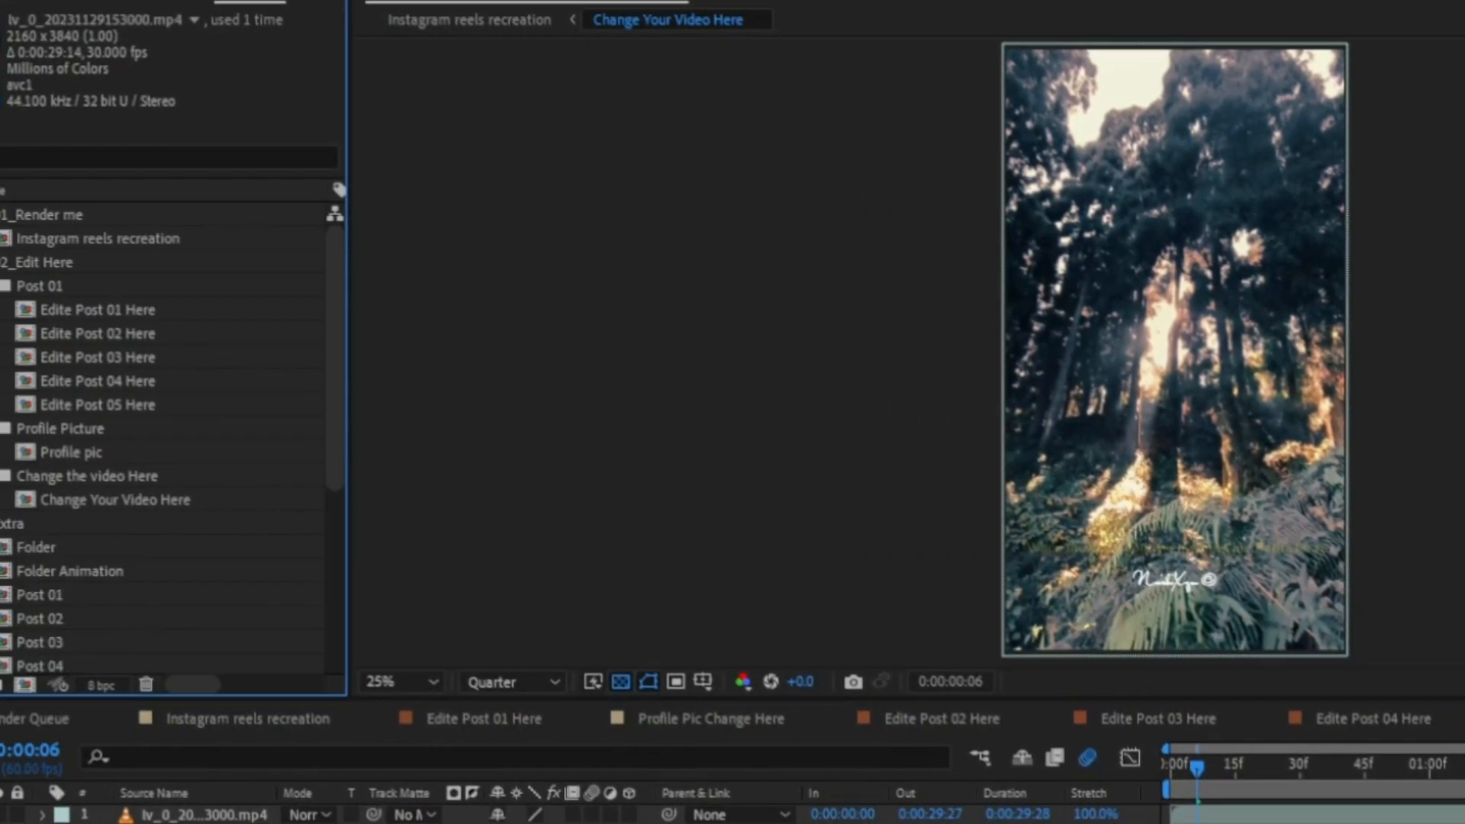
# Look through the project's Extra folder and footage files, and open the Instagram reels recreation composition.
pyautogui.scroll(-2, 7, 517)
pyautogui.scroll(-2, 24, 516)
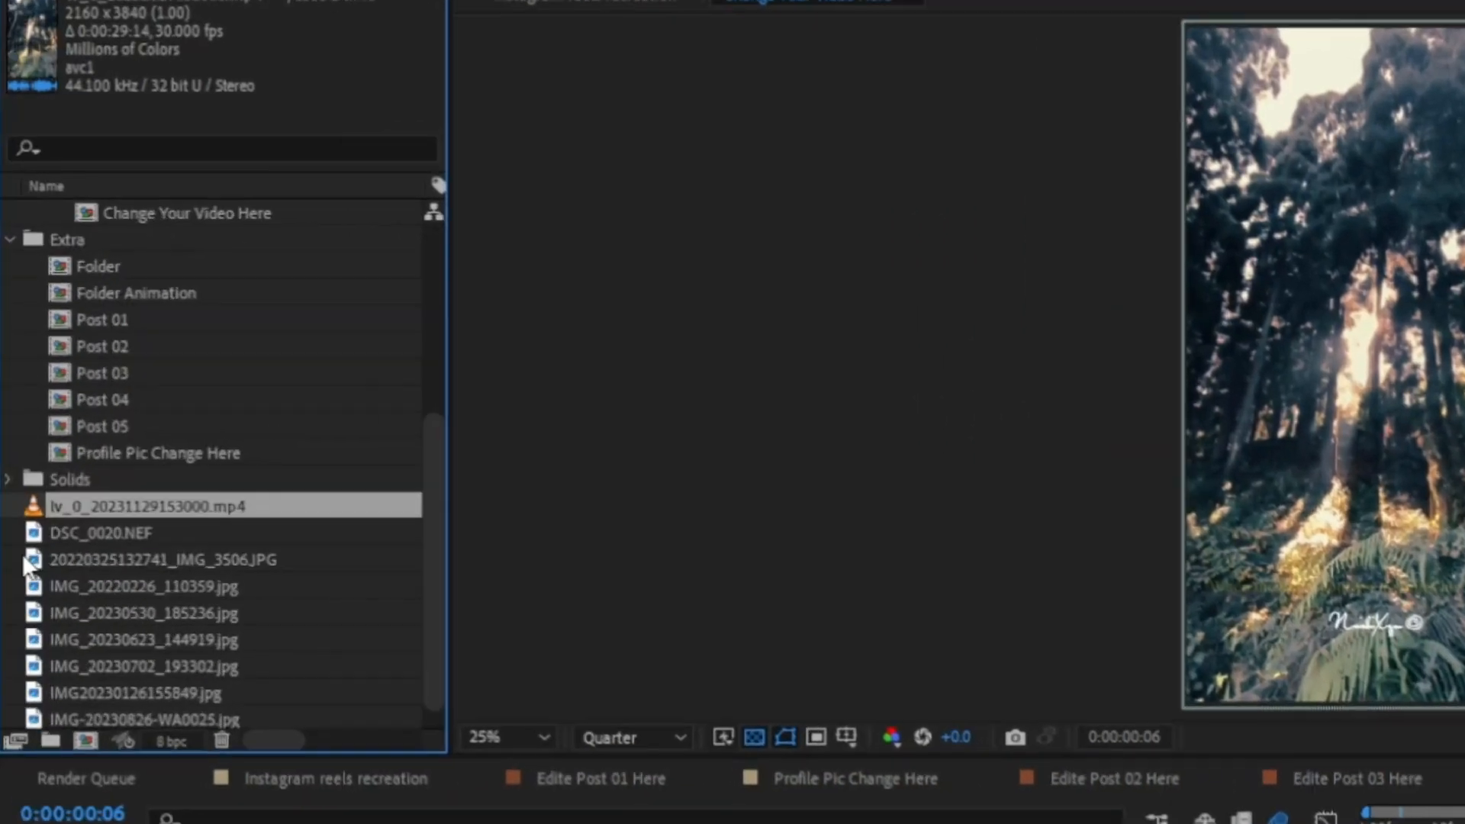
pyautogui.scroll(4, 23, 516)
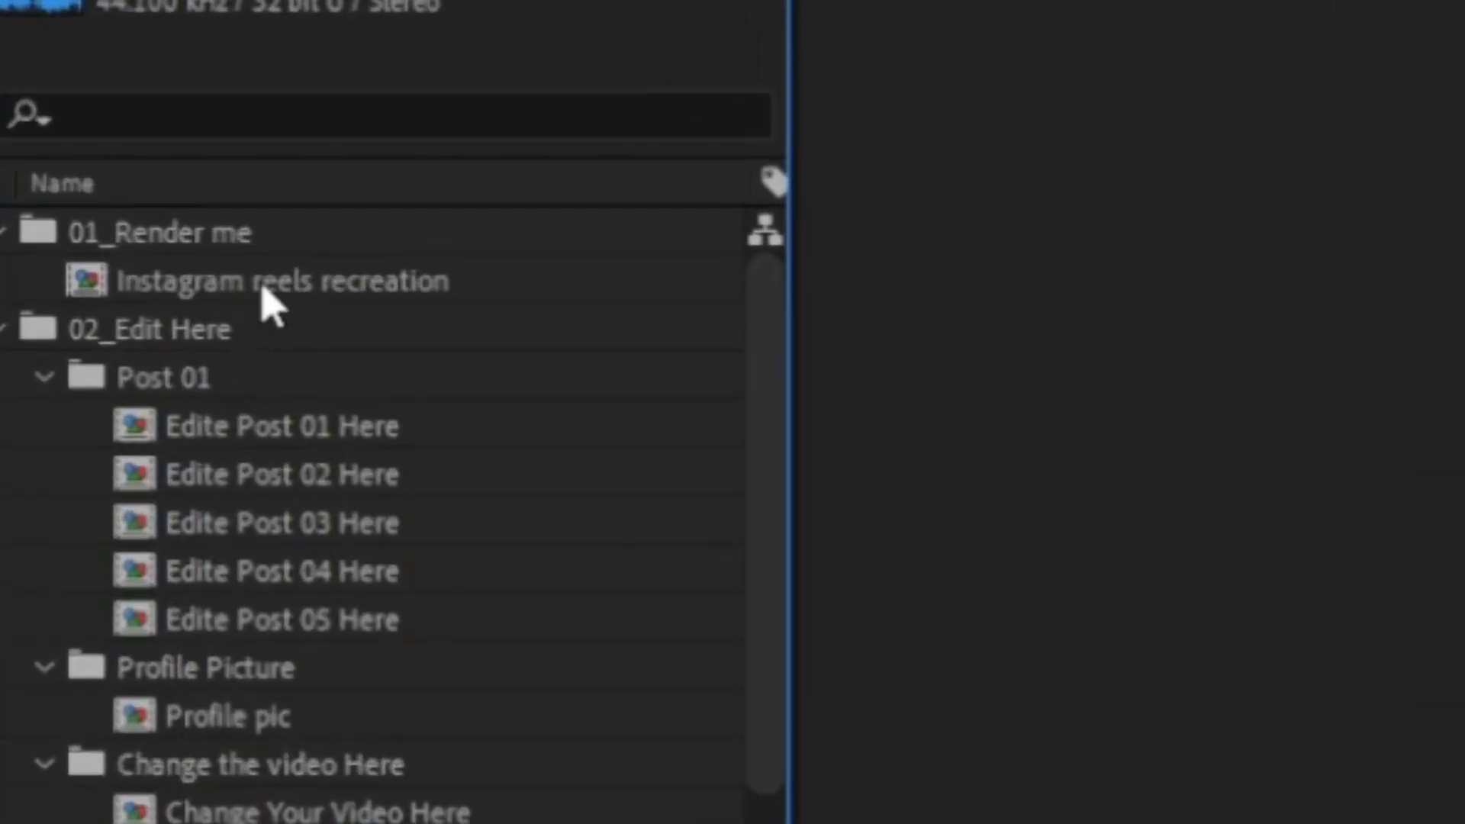
pyautogui.click(269, 302)
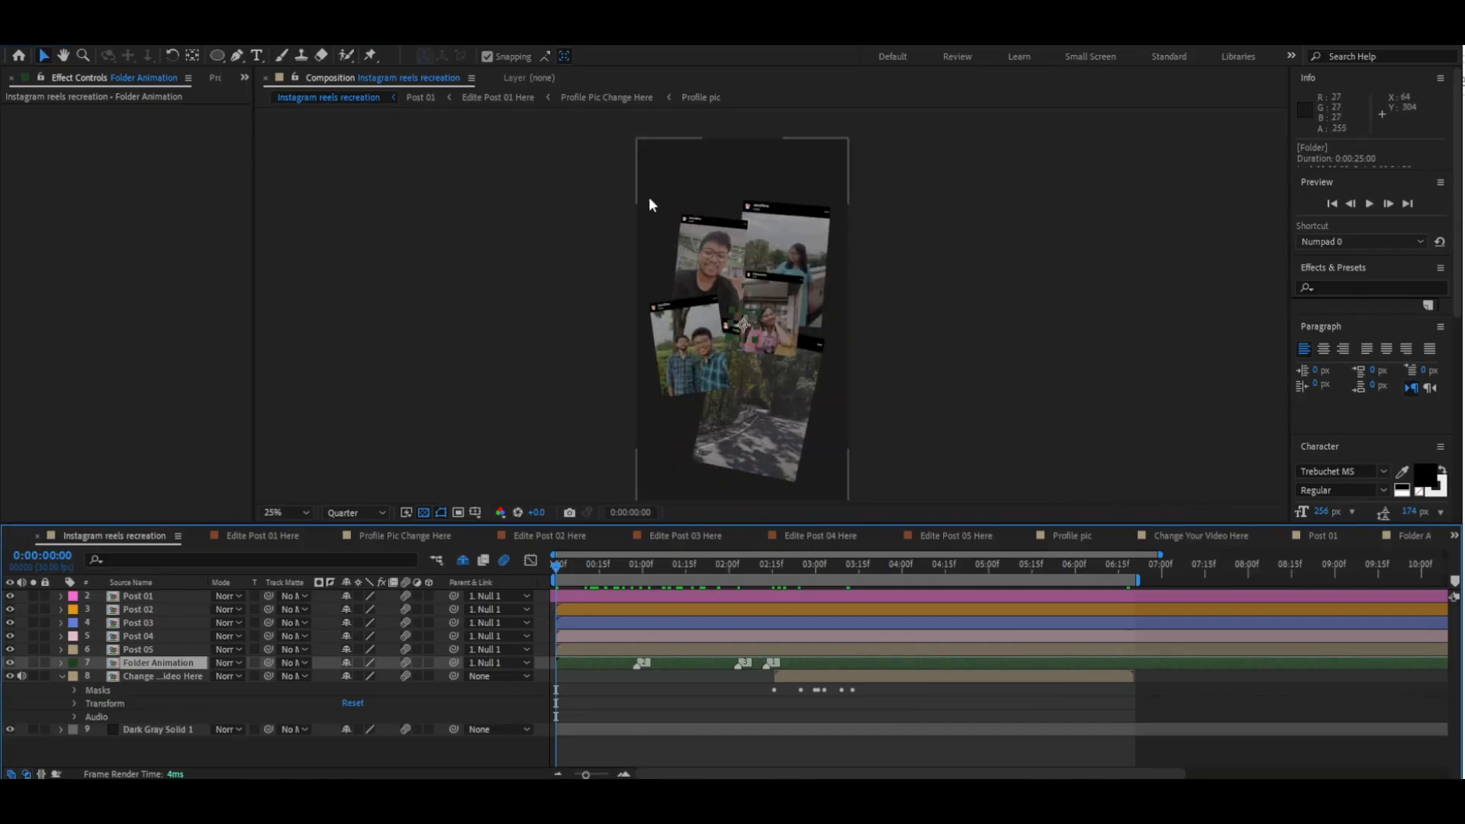
# Examine the arrangement, photos and headers of the five post cards at the start of the Instagram reels recreation composition.
pyautogui.scroll(-1, 707, 361)
pyautogui.scroll(1, 707, 362)
pyautogui.moveTo(840, 368)
pyautogui.mouseDown()
pyautogui.moveTo(871, 309)
pyautogui.moveTo(923, 378)
pyautogui.moveTo(839, 356)
pyautogui.mouseUp()
pyautogui.scroll(-1, 922, 368)
pyautogui.scroll(1, 923, 367)
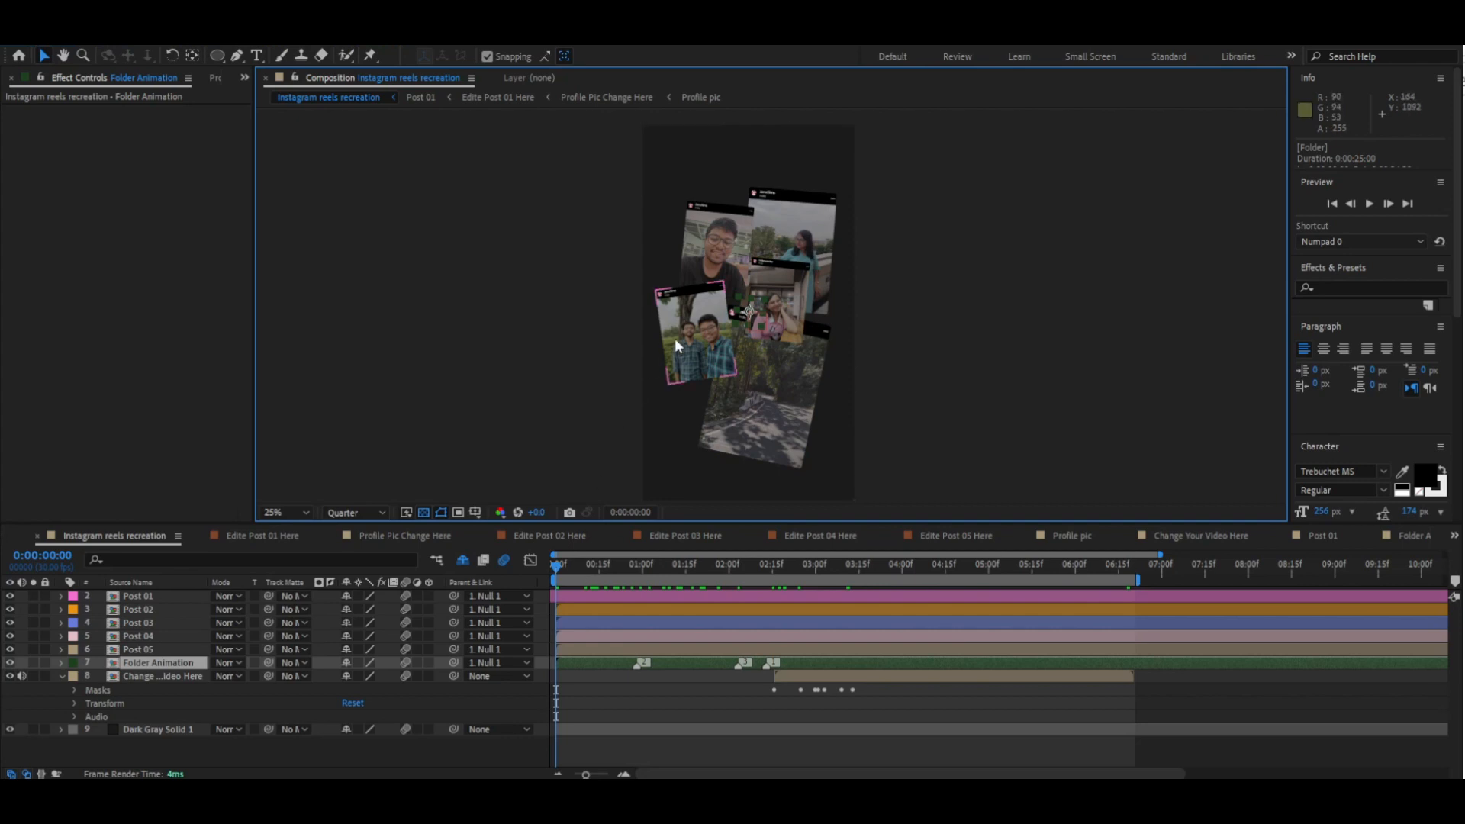
pyautogui.scroll(2, 674, 337)
pyautogui.scroll(-4, 674, 337)
pyautogui.scroll(4, 675, 337)
pyautogui.scroll(-2, 674, 338)
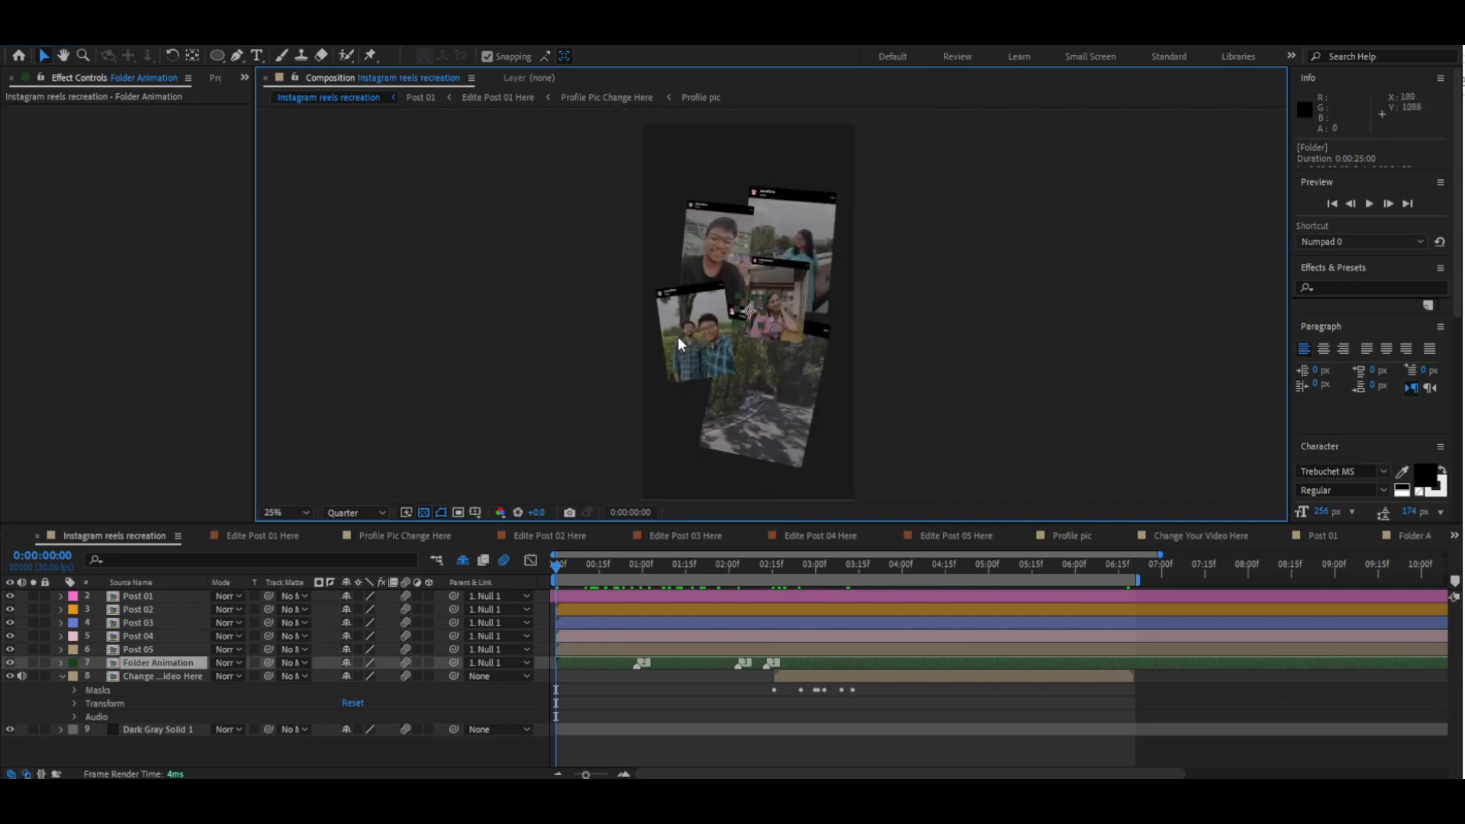
pyautogui.scroll(2, 677, 336)
pyautogui.scroll(2, 680, 392)
pyautogui.scroll(-2, 680, 392)
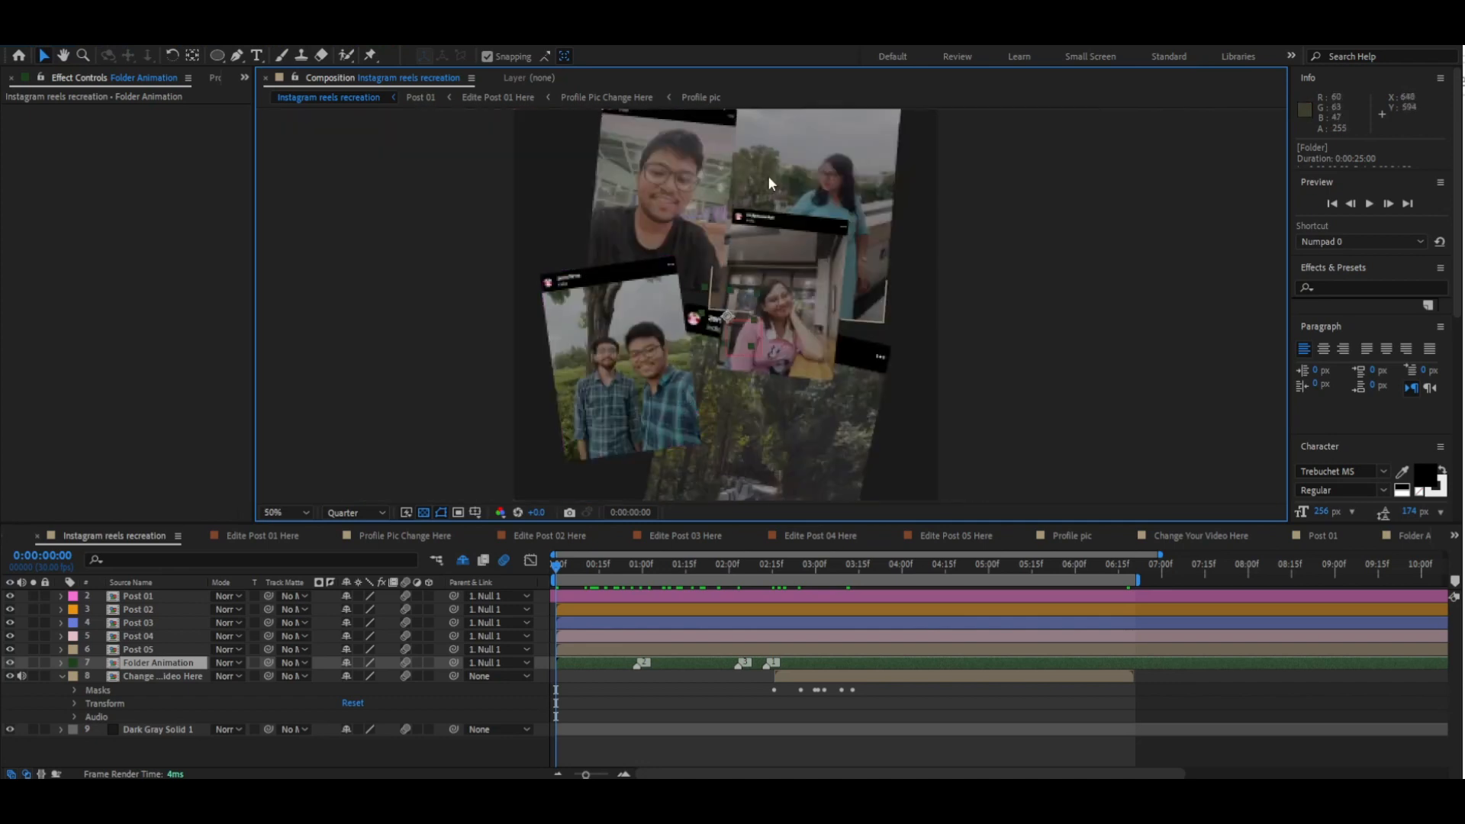
pyautogui.scroll(-2, 666, 337)
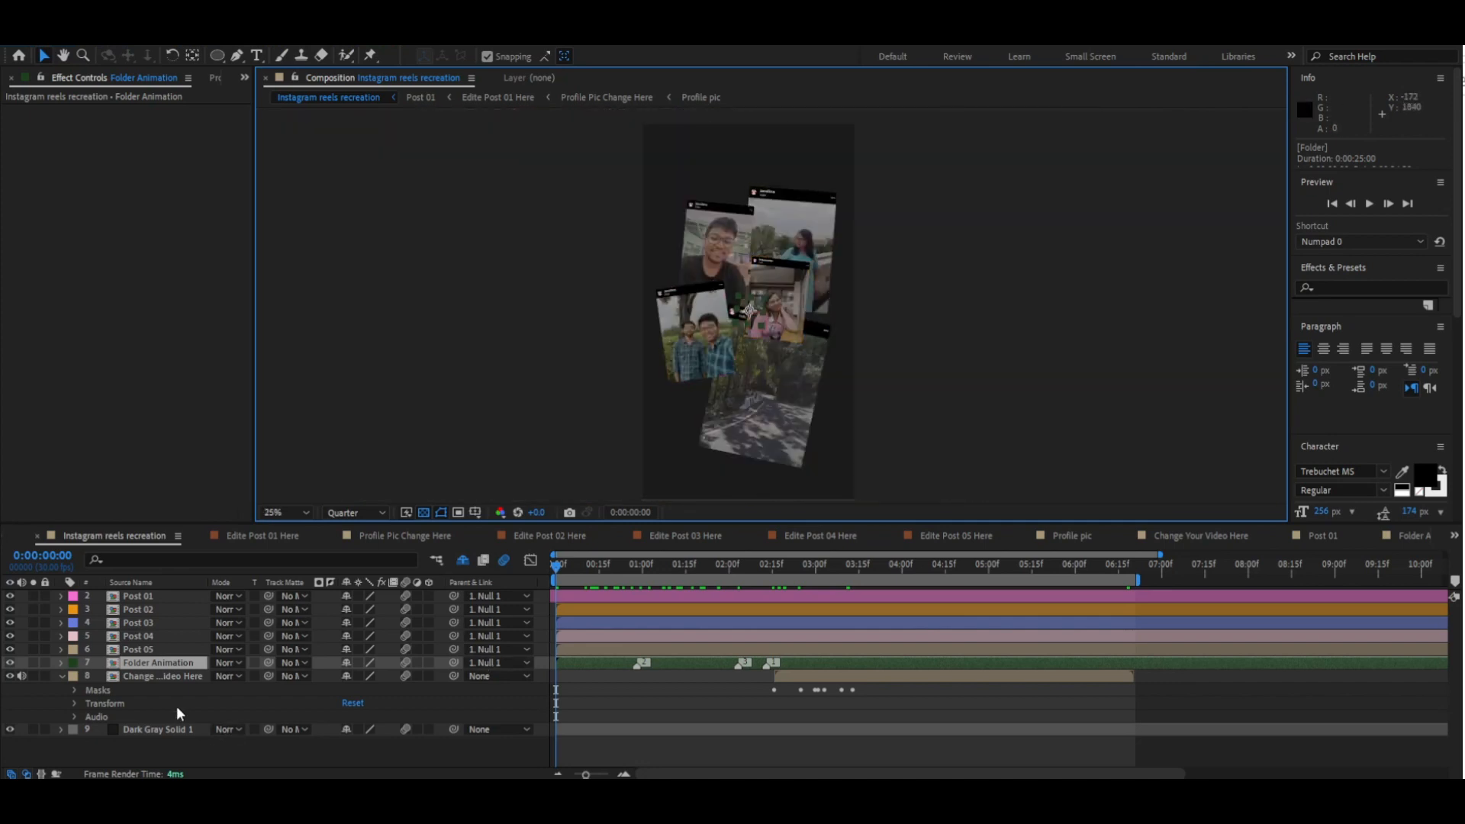
# Reveal the Change Your Video Here layer's Mask 1 and Transform properties at 0:00:02:21 and scrub through the mask path animation.
pyautogui.moveTo(558, 568); pyautogui.dragTo(790, 732)
pyautogui.click(794, 677)
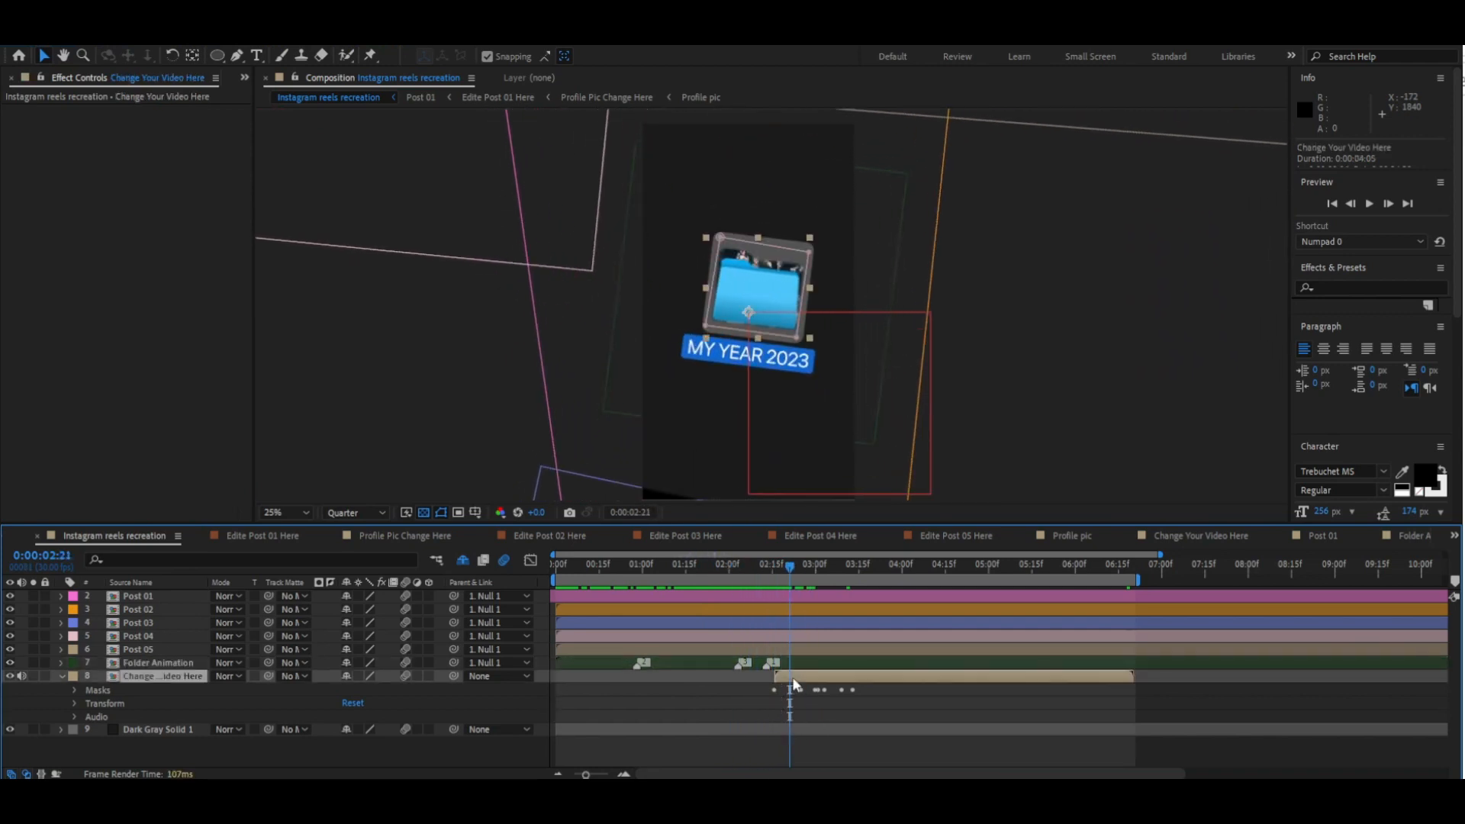
pyautogui.click(76, 686)
pyautogui.click(75, 714)
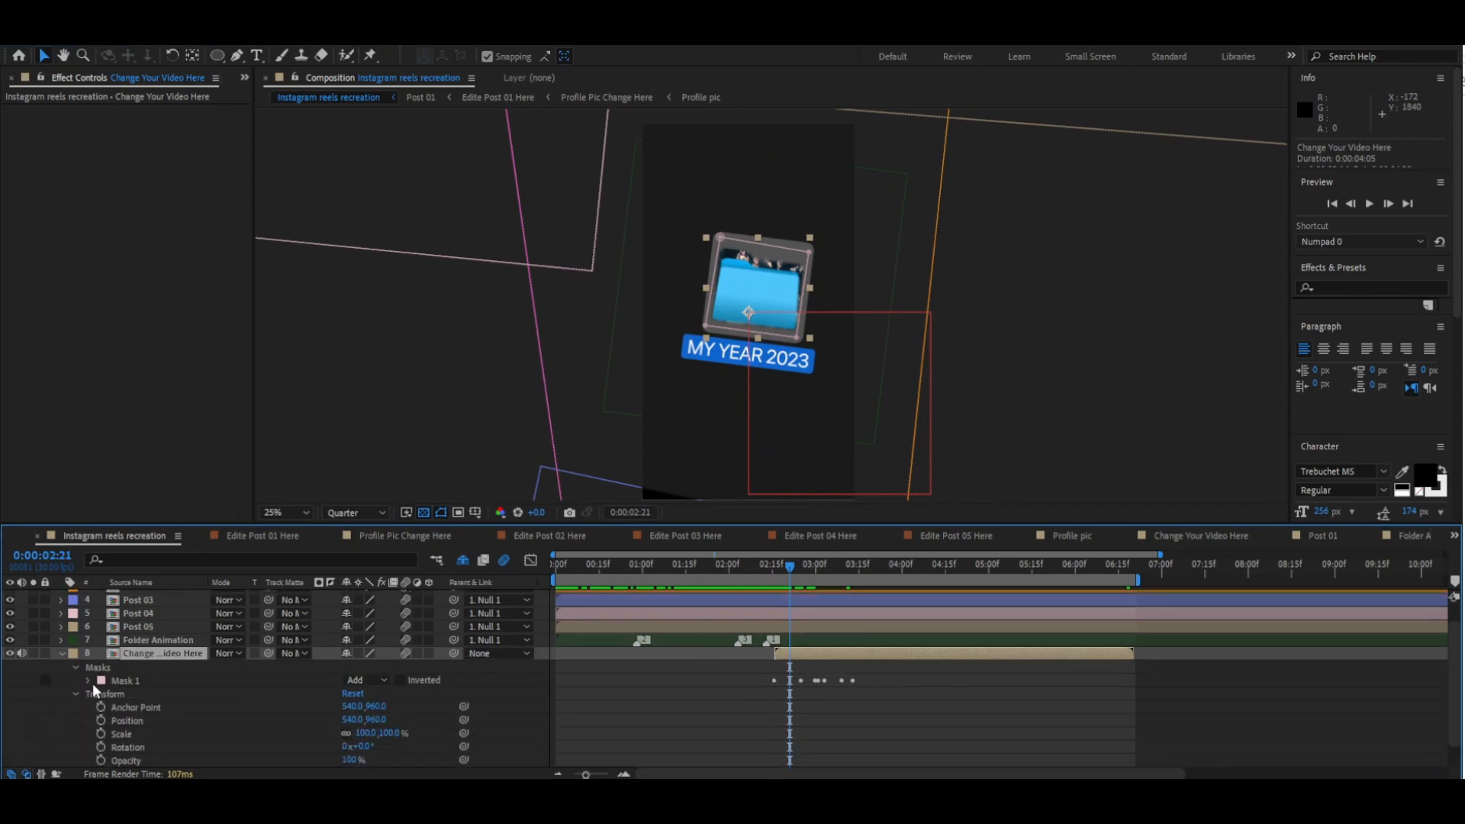
pyautogui.click(93, 683)
pyautogui.click(88, 681)
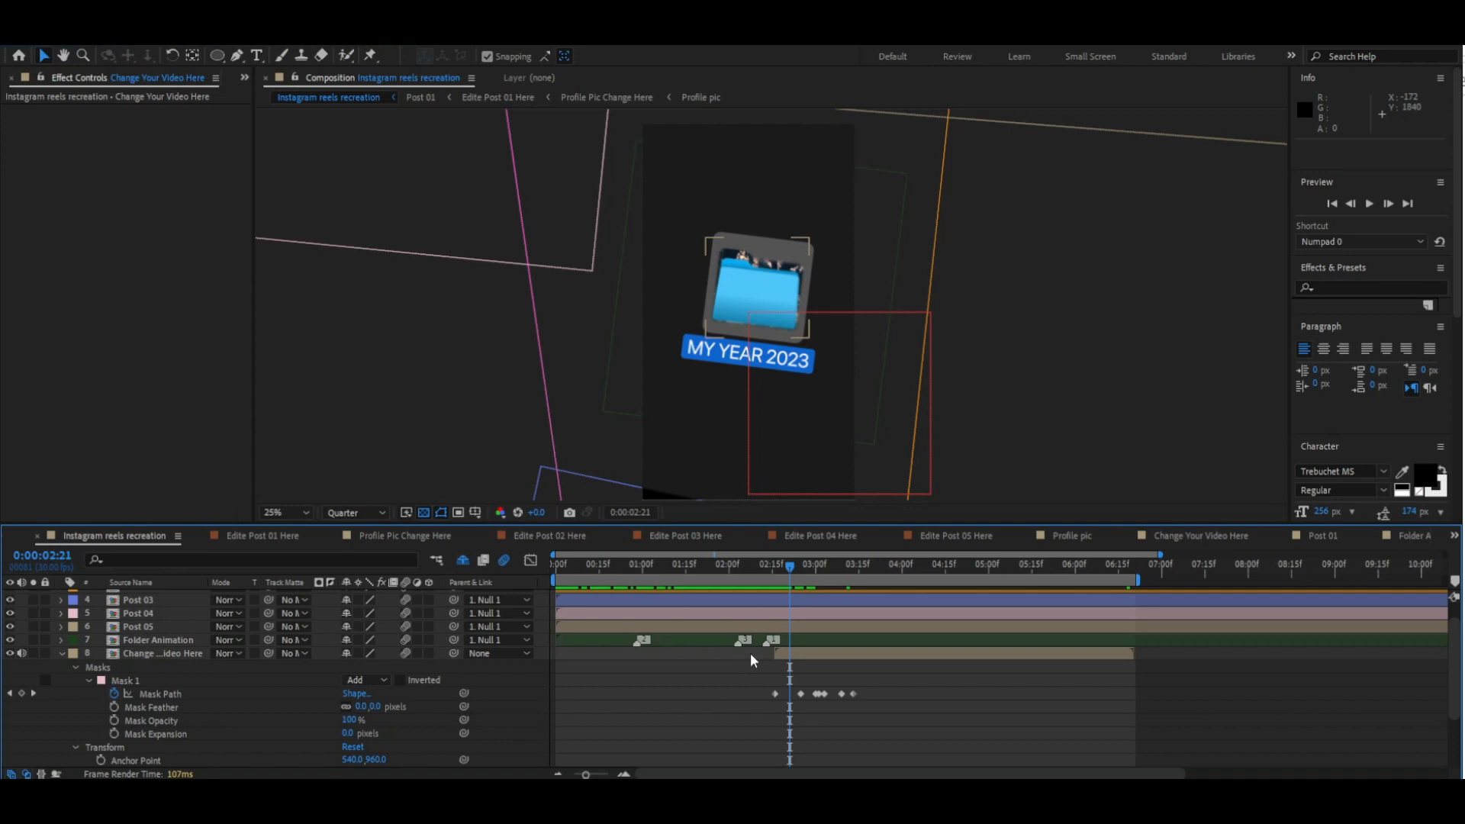
pyautogui.moveTo(765, 568); pyautogui.dragTo(831, 613)
pyautogui.moveTo(795, 612); pyautogui.dragTo(878, 725)
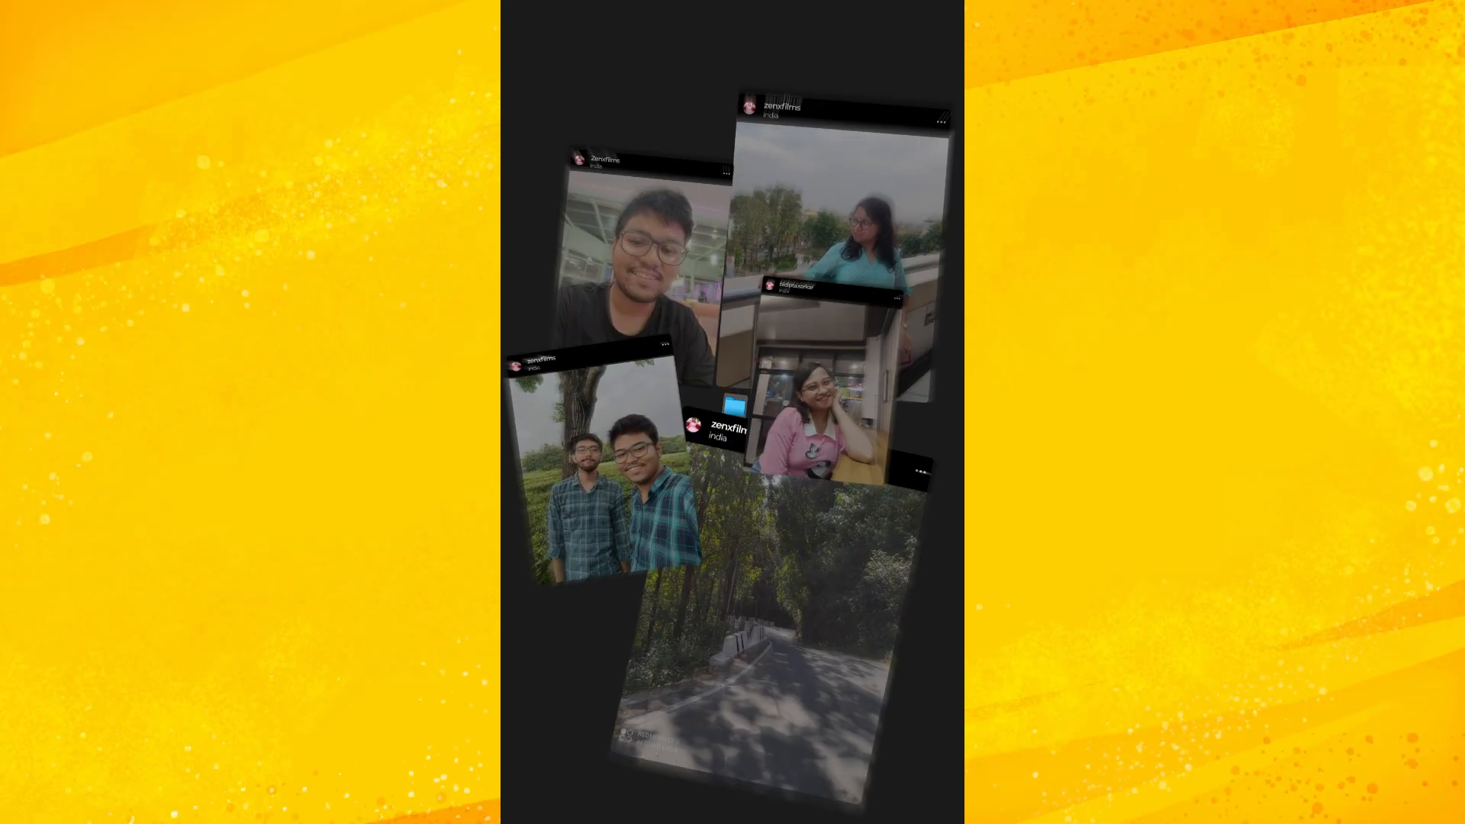